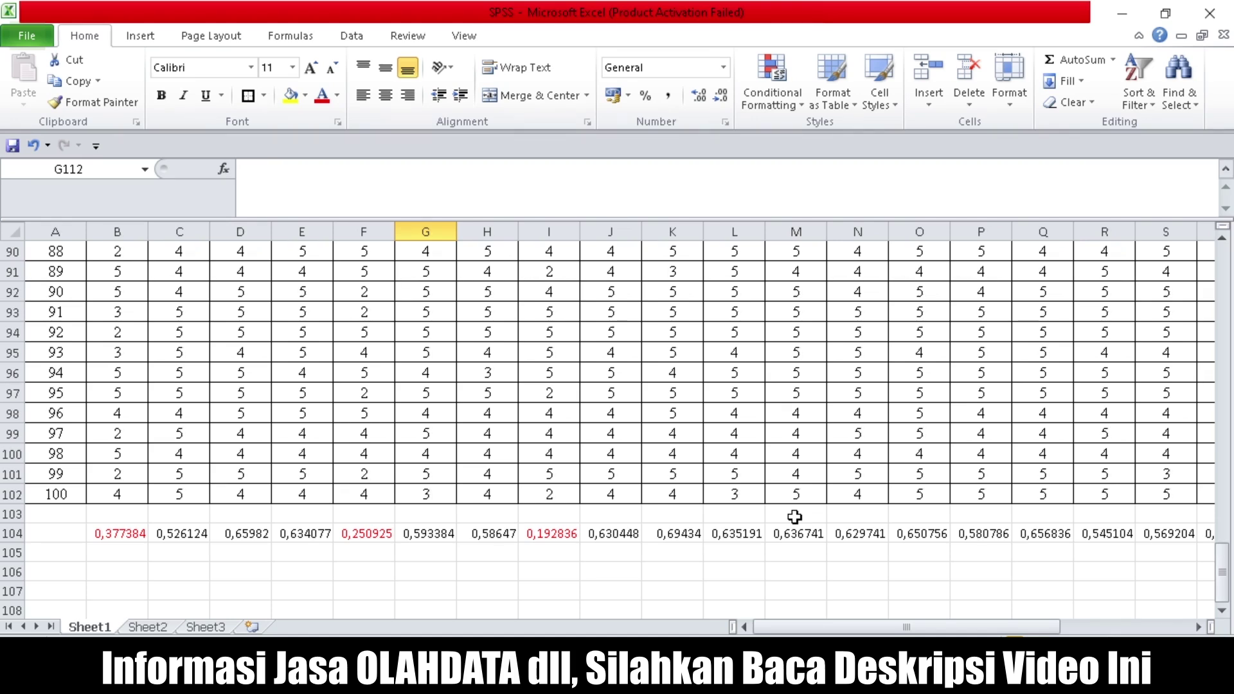
Scroll down through the item score table on Sheet1.
left_click_drag(1228, 594, 1228, 262)
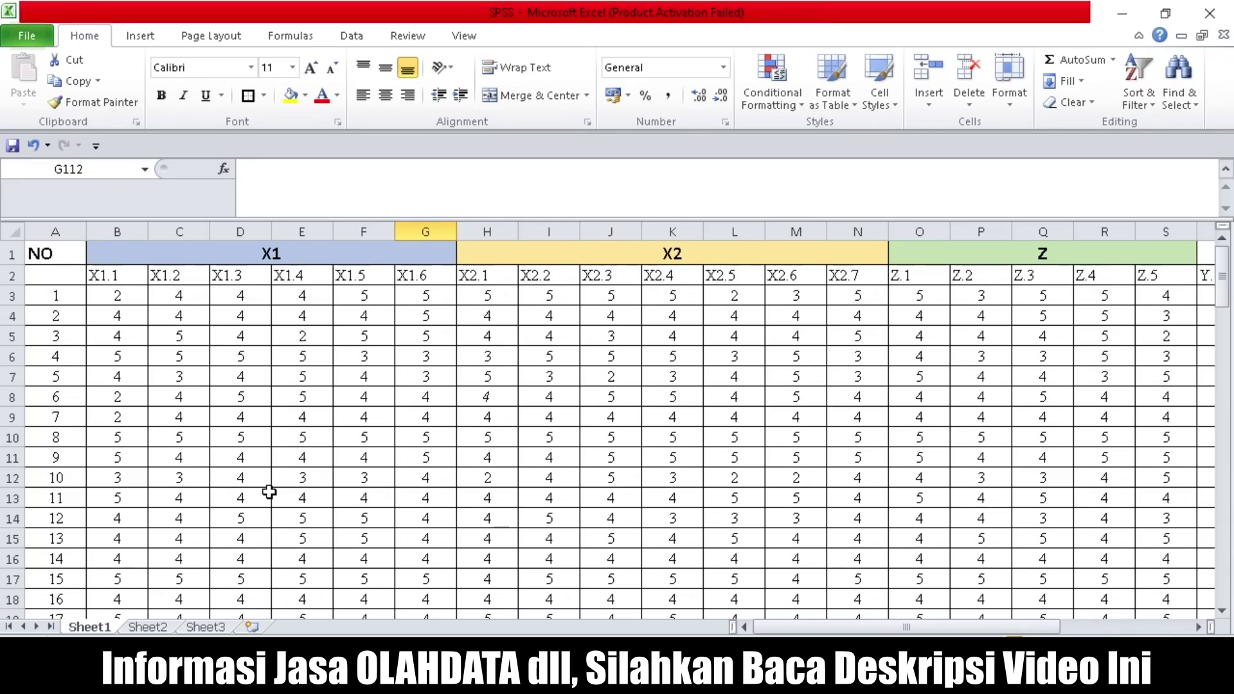
left_click(229, 477)
scroll(230, 476, "down", 1)
scroll(230, 477, "down", 5)
scroll(230, 477, "down", 3)
scroll(229, 477, "down", 4)
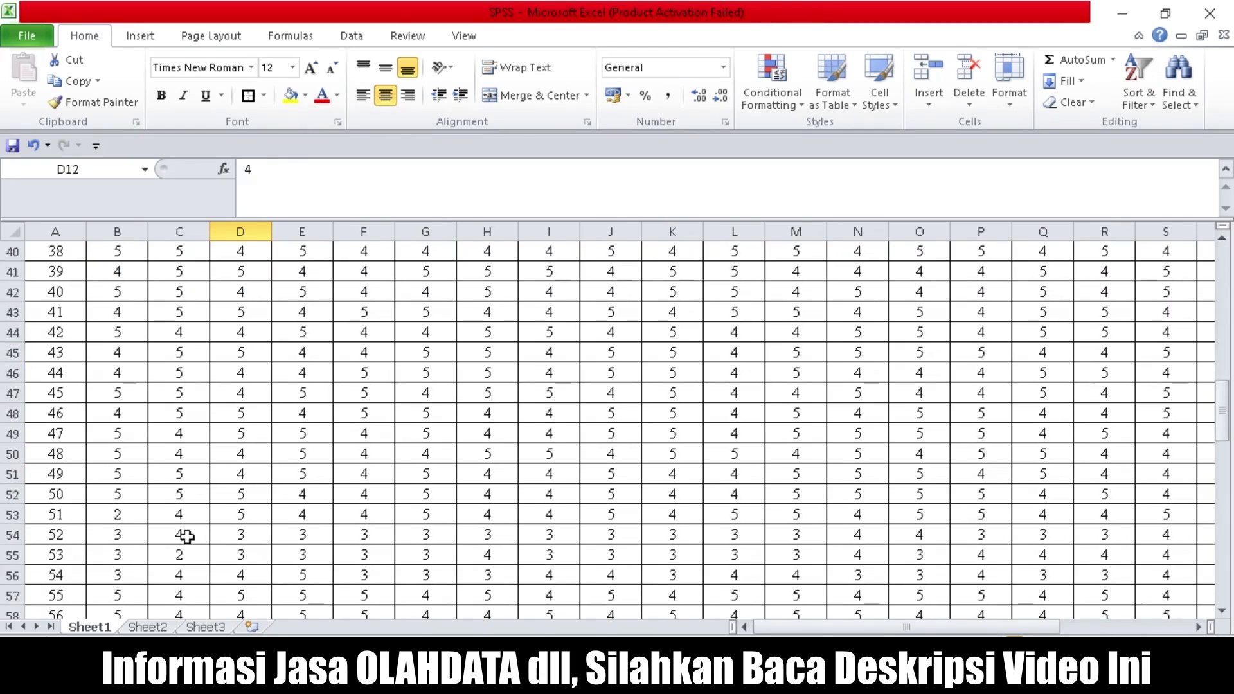
Switch to Sheet2 and view its yellow adjustment column and Error/Ok legend.
left_click(157, 626)
left_click(559, 461)
scroll(559, 462, "up", 5)
scroll(559, 461, "up", 1)
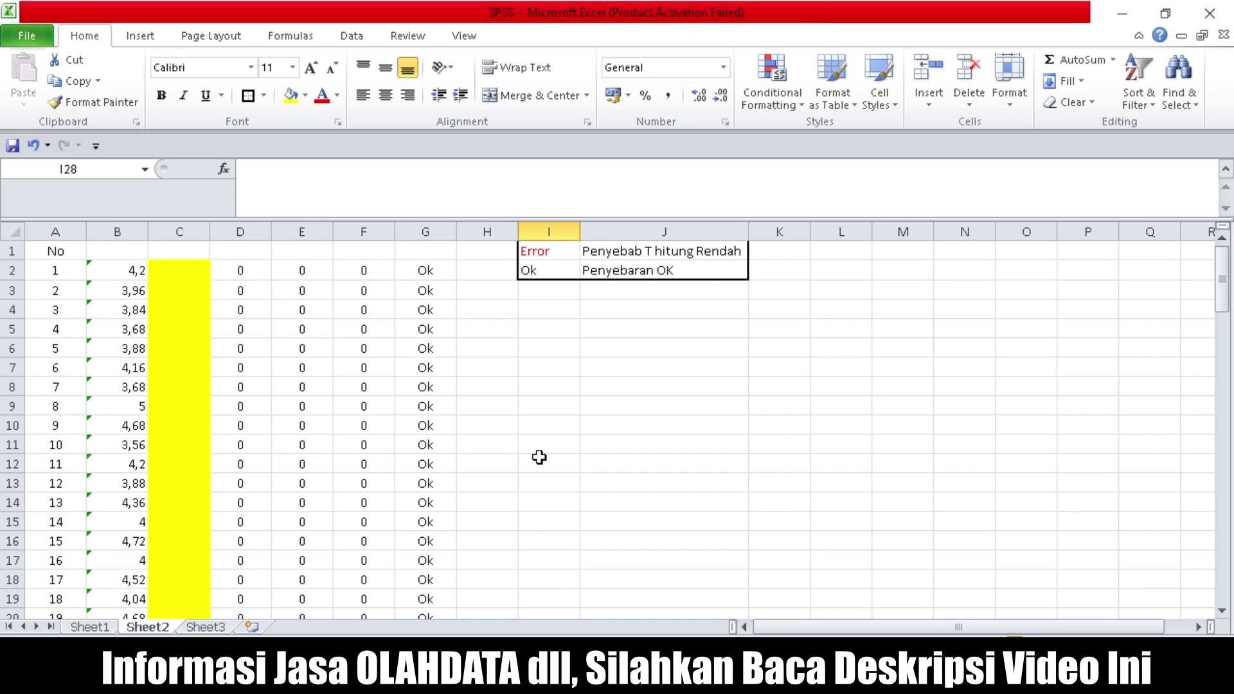
Step through the Sheet2 formulas along row 2 from C2 to G2.
left_click(182, 271)
left_click(286, 270)
left_click(379, 271)
left_click(411, 271)
left_click(366, 272)
left_click(312, 270)
left_click(242, 271)
left_click(181, 271)
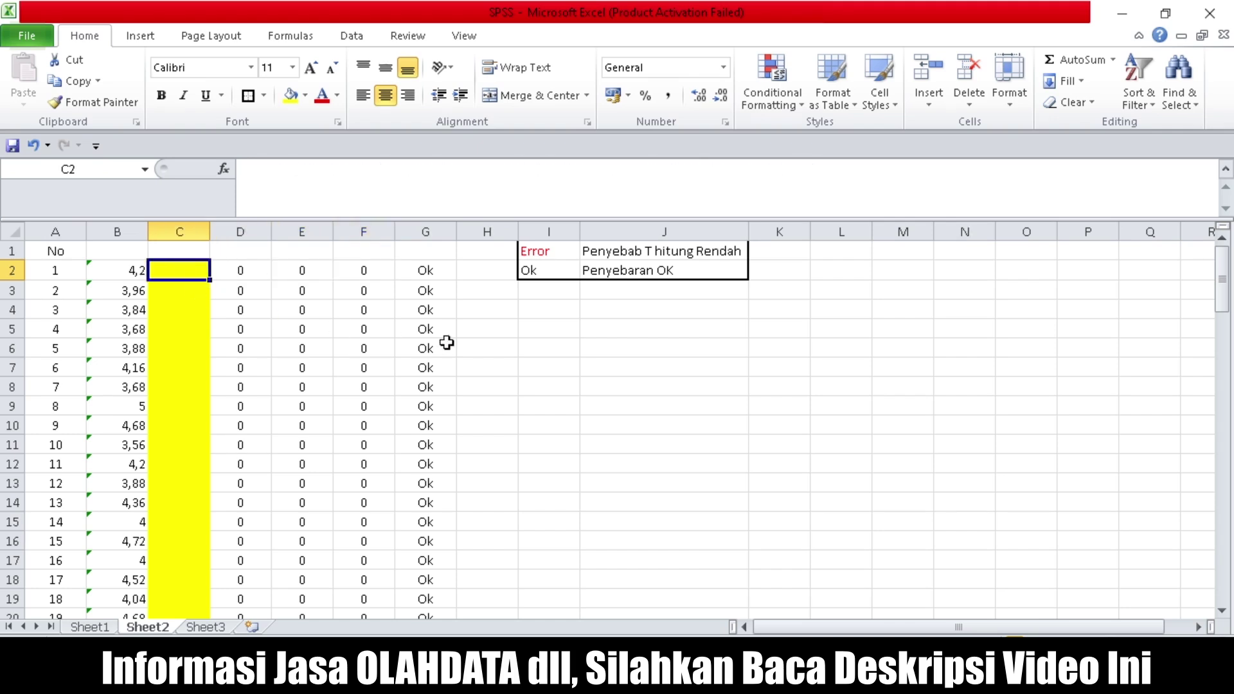
Recheck the D2 difference and G2 Ok formulas, then return to Sheet1.
left_click(645, 390)
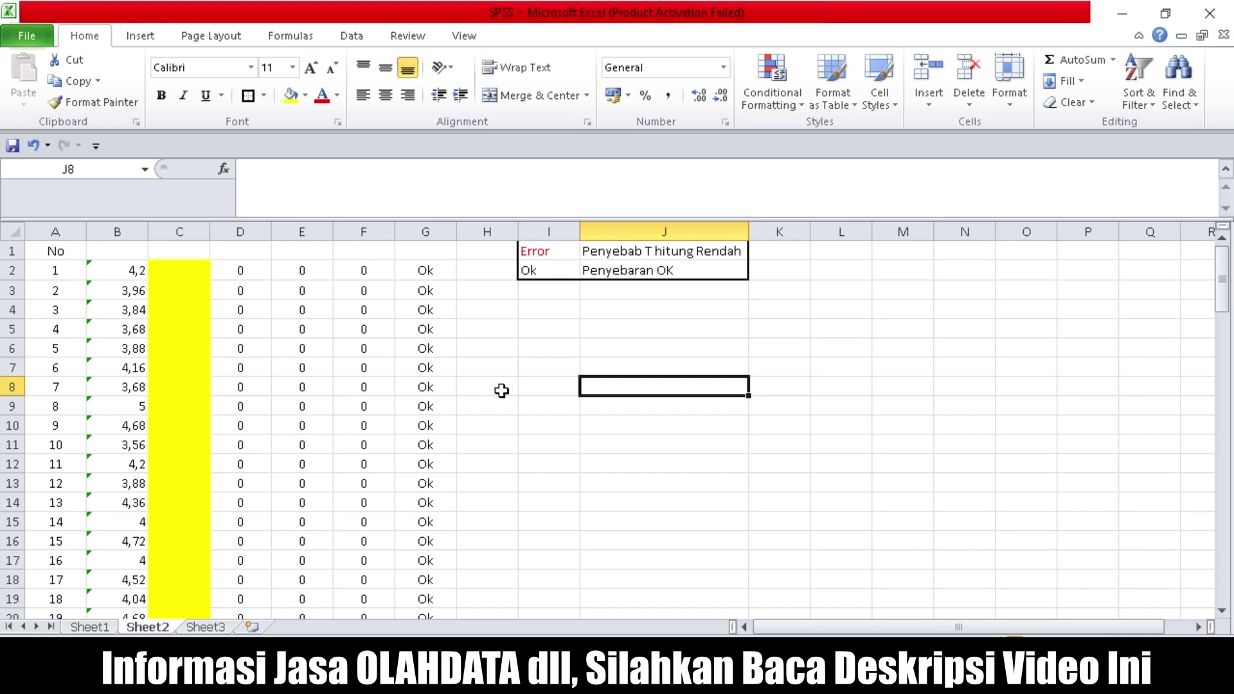
left_click(240, 274)
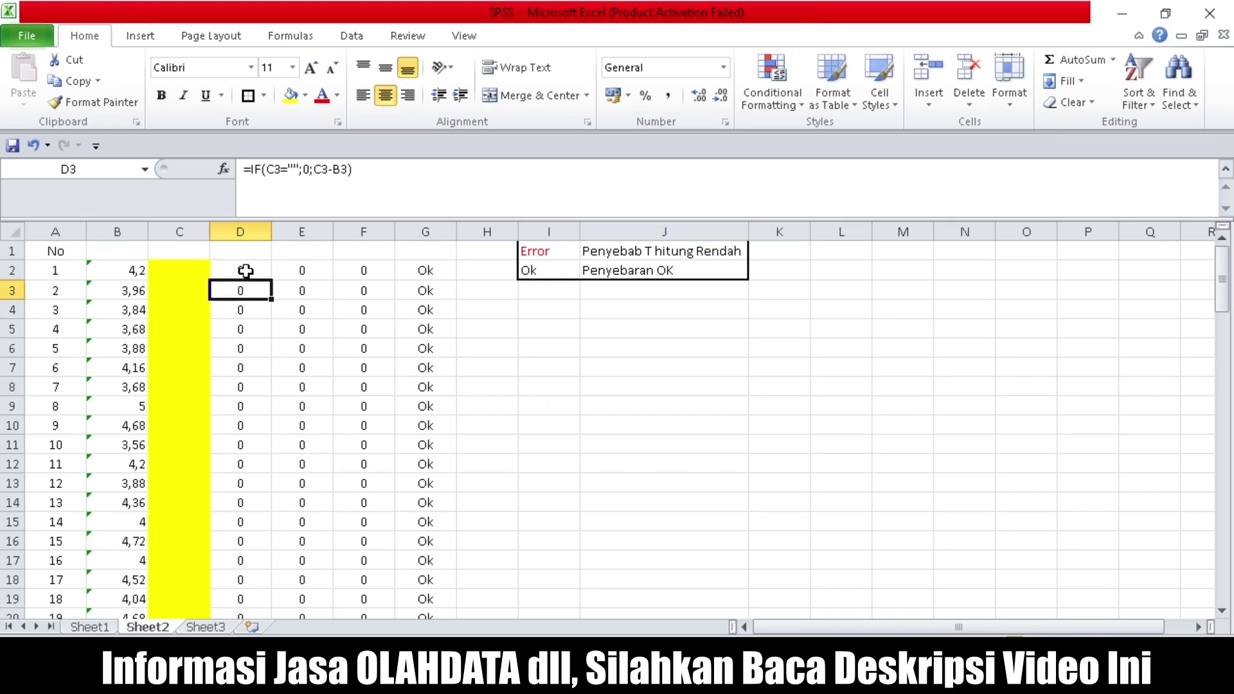
left_click(293, 271)
left_click(384, 270)
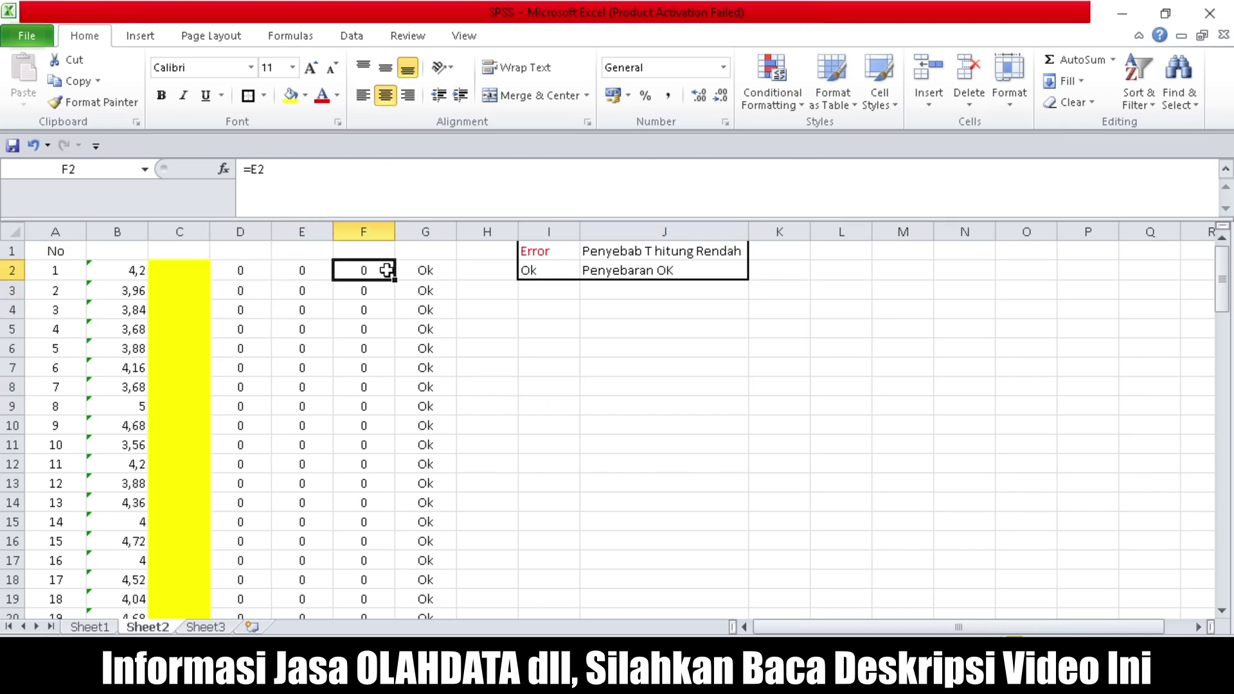
left_click(440, 272)
left_click(485, 326)
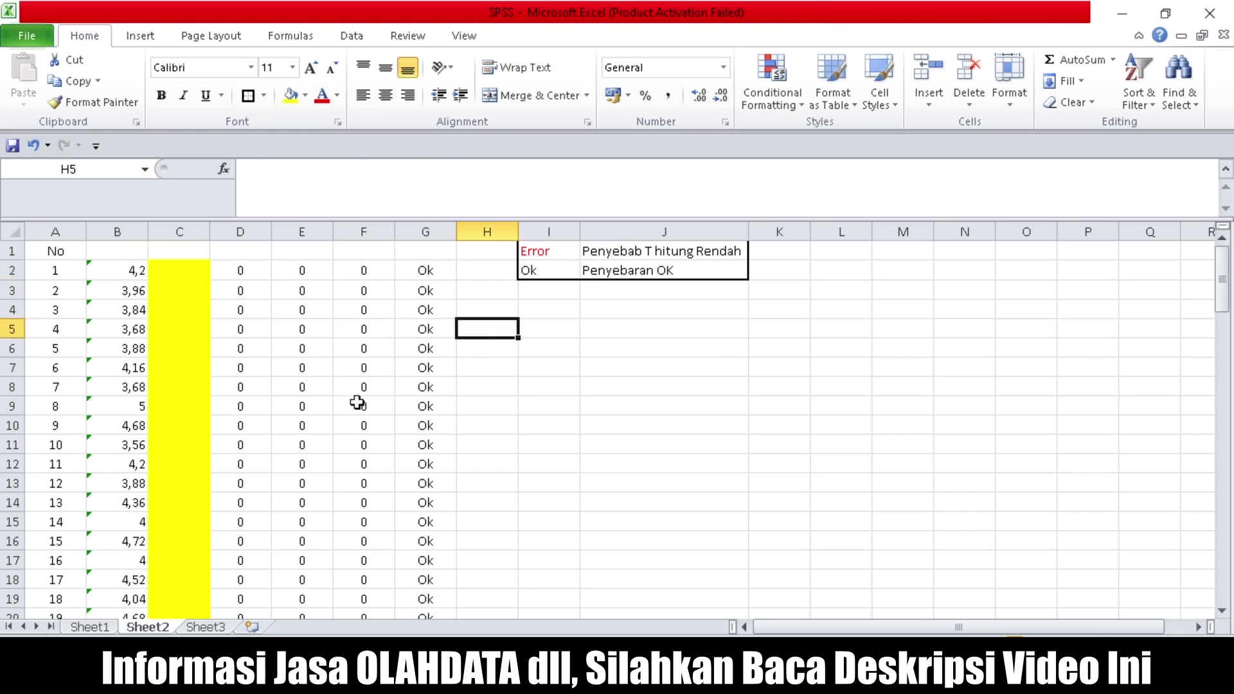
left_click(629, 459)
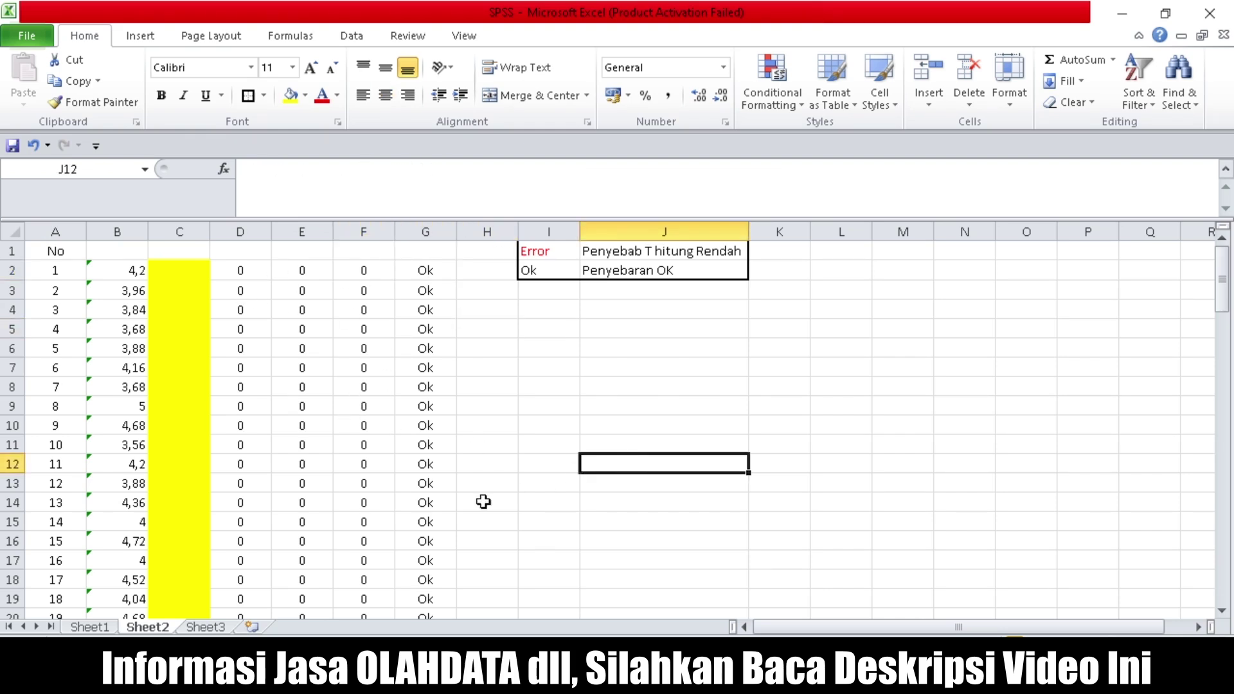
left_click(90, 627)
scroll(257, 495, "down", 5)
scroll(251, 508, "down", 10)
scroll(236, 524, "down", 11)
scroll(193, 518, "up", 3)
scroll(160, 514, "up", 4)
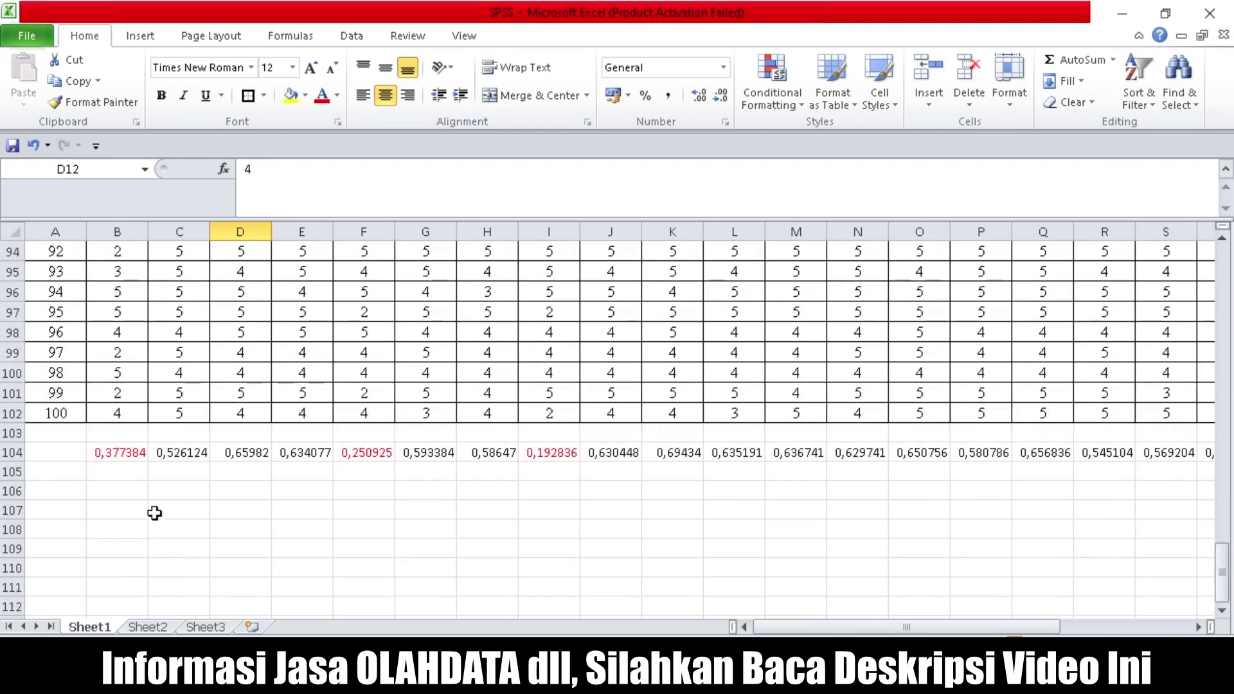
left_click(113, 453)
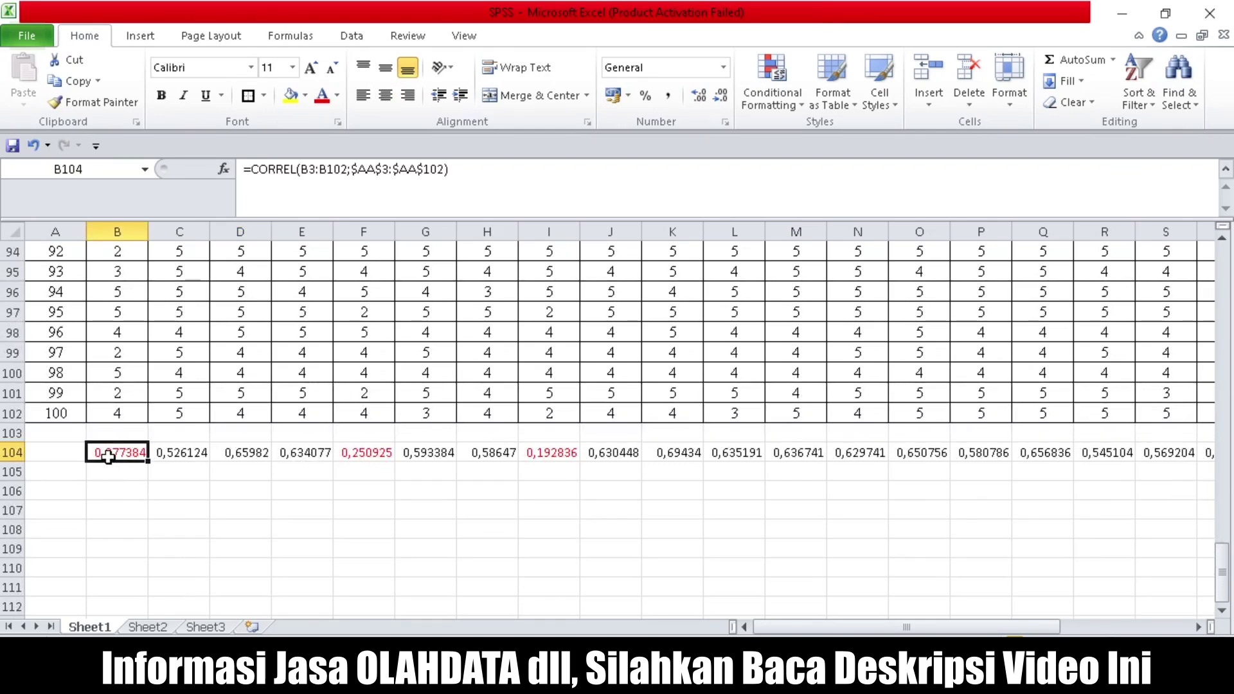
left_click(371, 458)
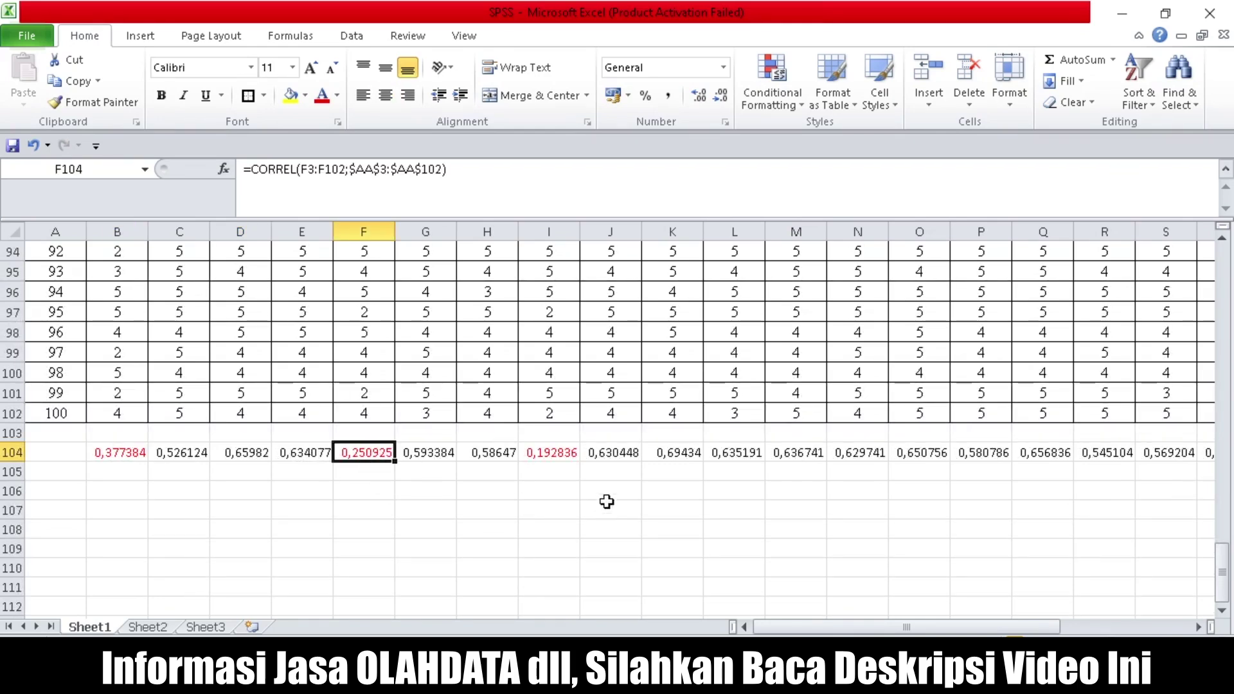
left_click(553, 449)
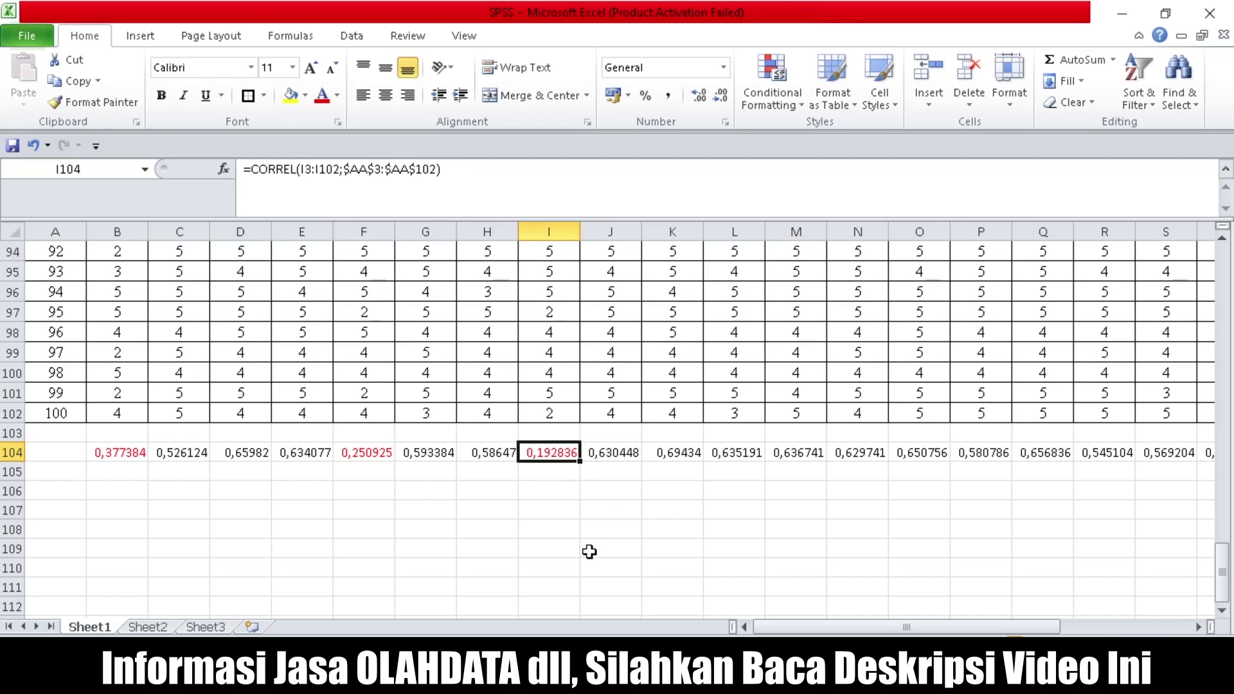
left_click(383, 457)
left_click(134, 452)
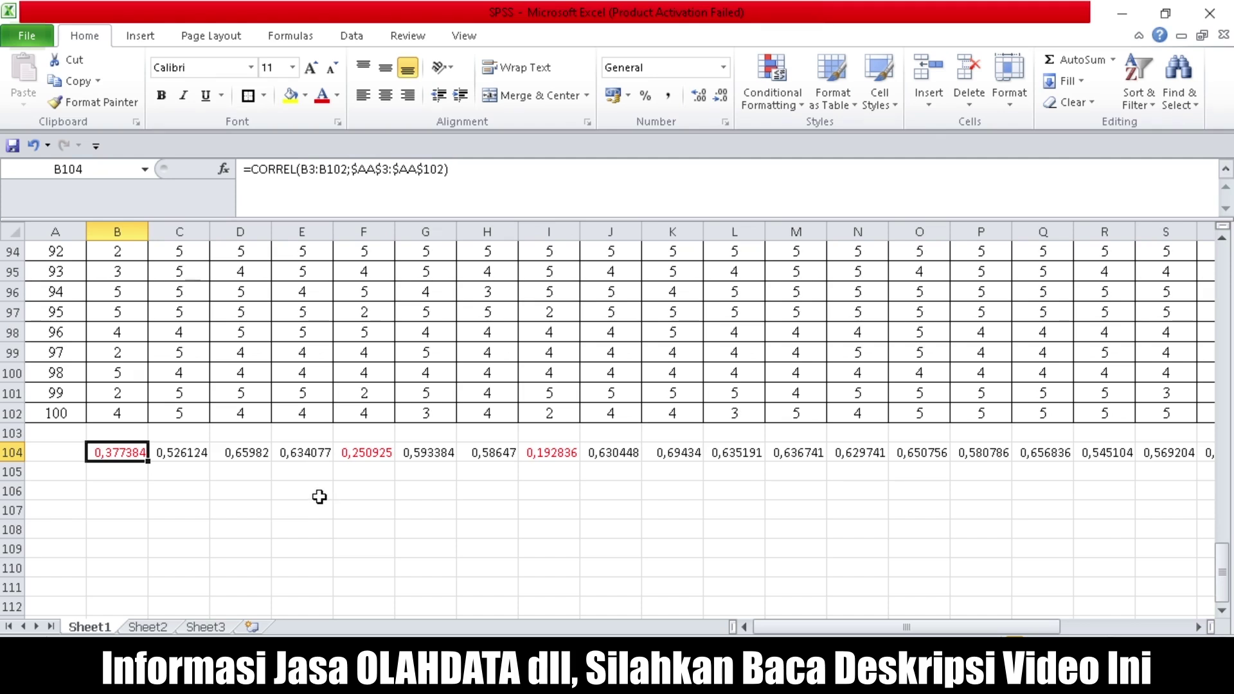
left_click(632, 528)
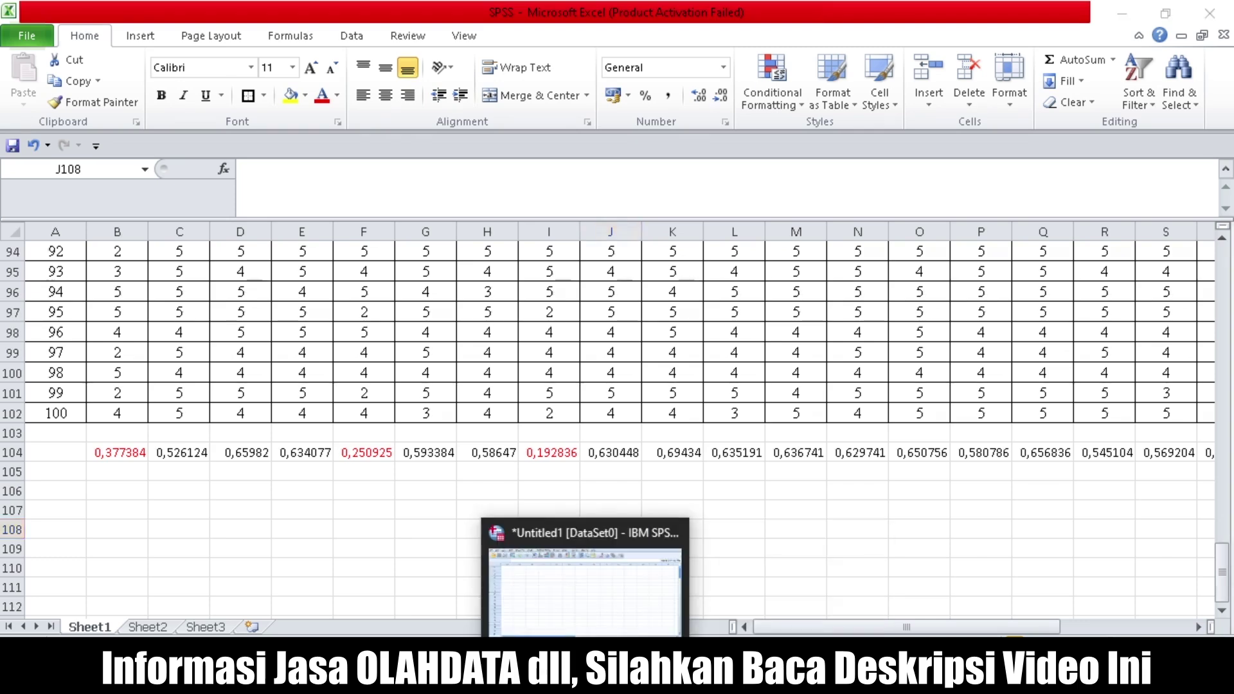
Copy the item header names starting at X1.1 from the Excel sheet.
left_click(614, 578)
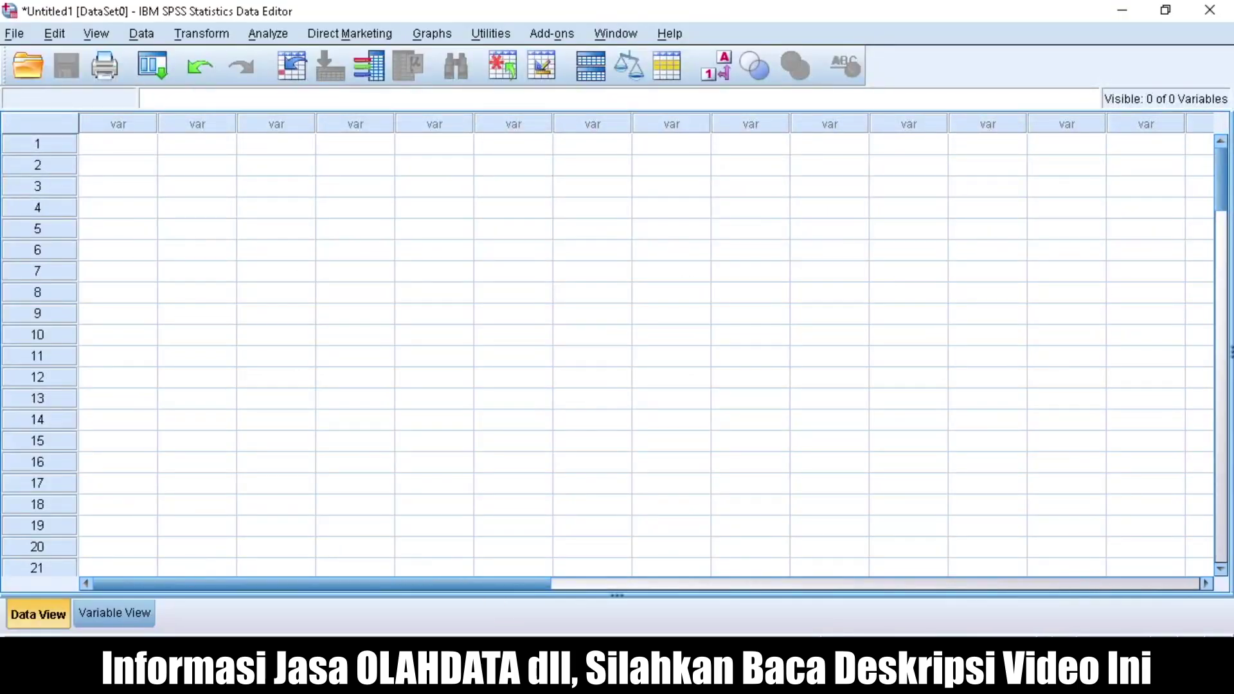
left_click(614, 579)
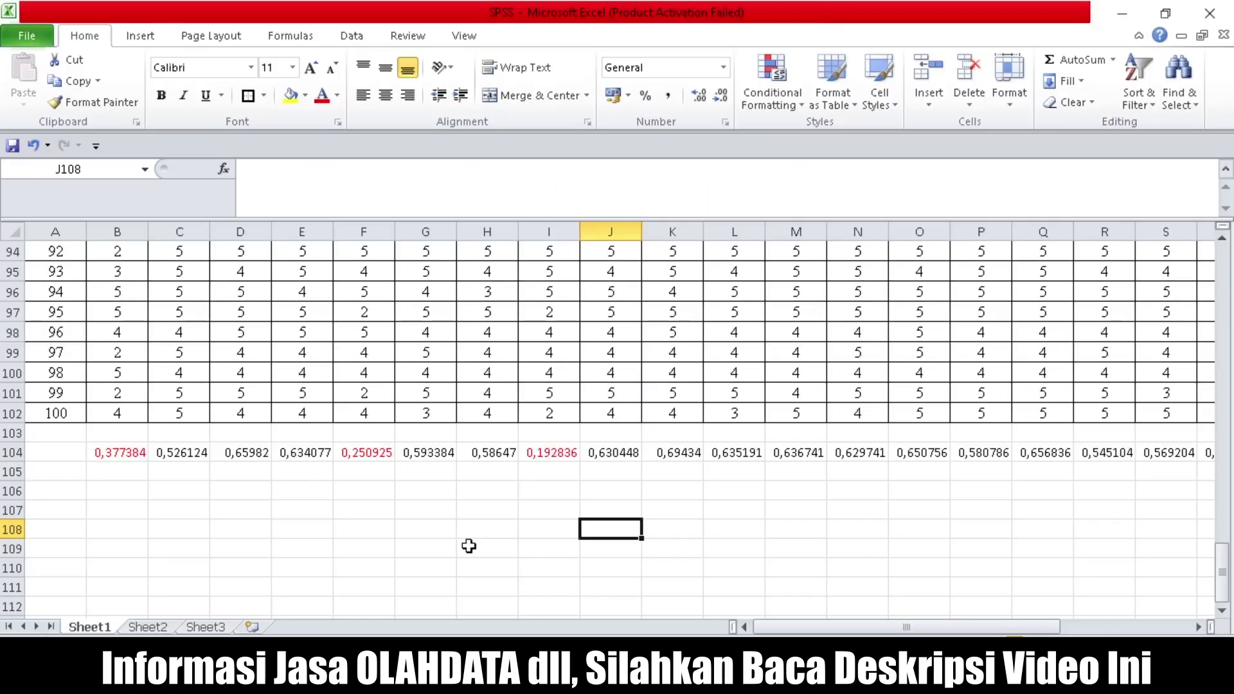
left_click(116, 417)
key("ctrl+Up")
key("Down")
key("ctrl+shift+Right")
key("ctrl+shift+Down")
key("ctrl+c")
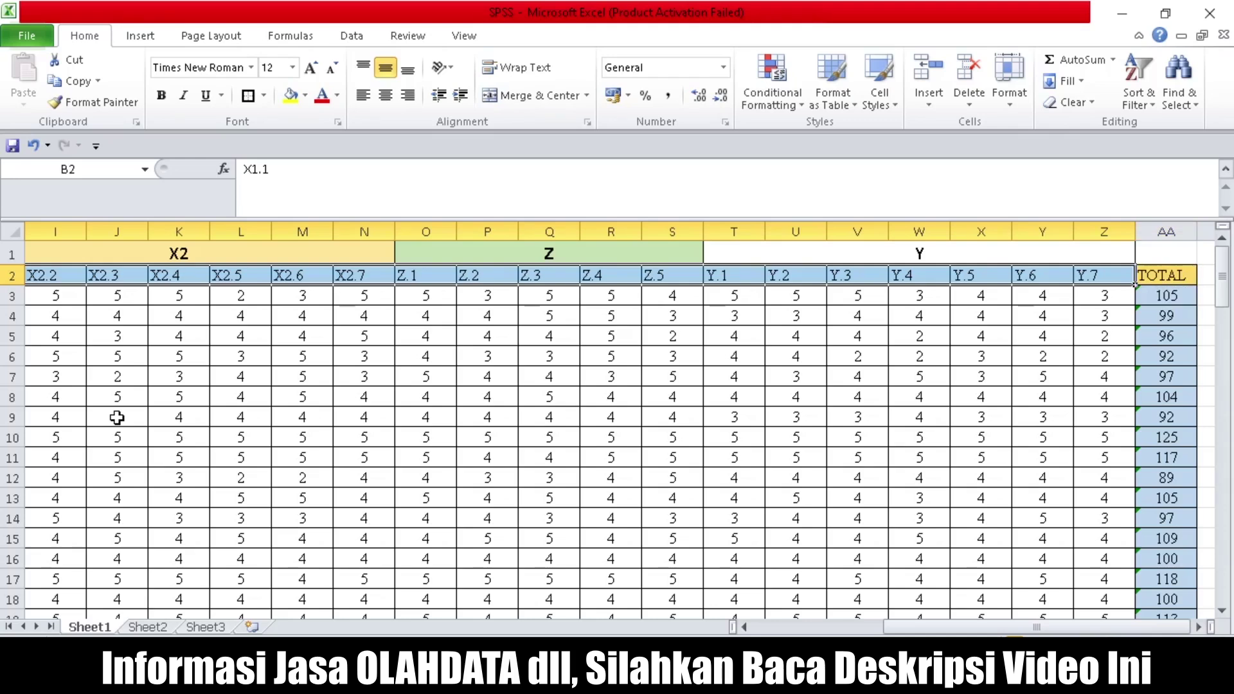
Paste the headers as variable names in SPSS Variable View.
key("alt+Tab")
key("ctrl+v")
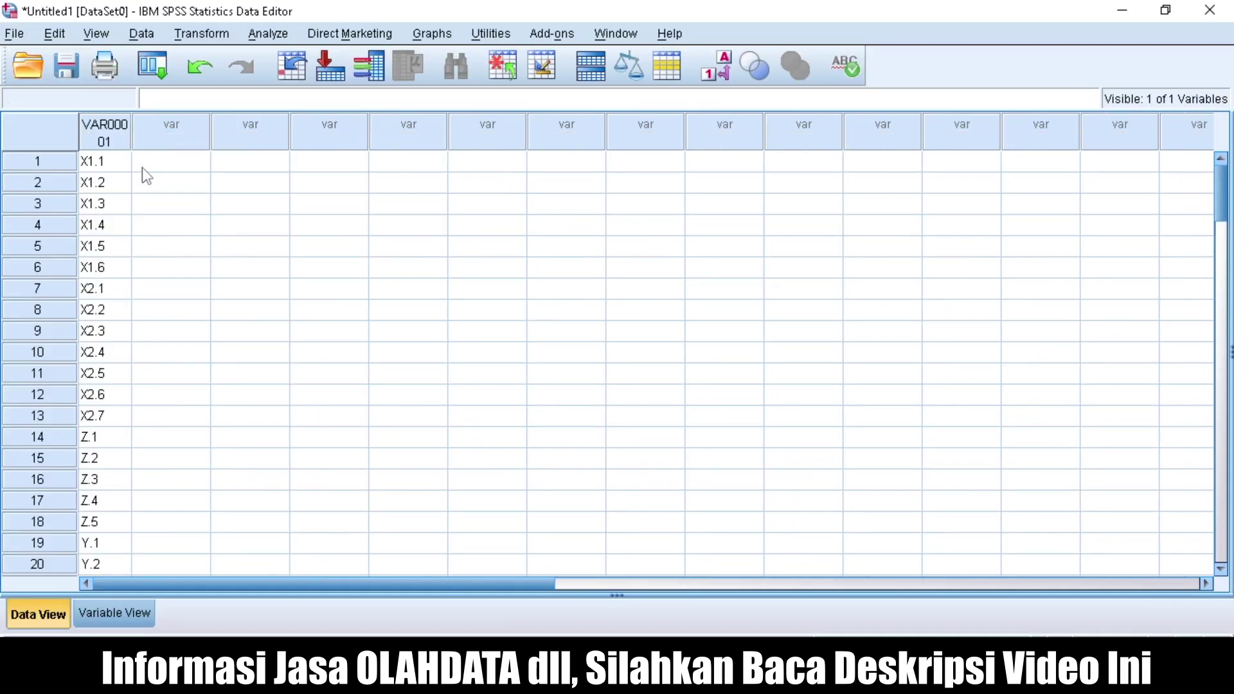
key("ctrl+z")
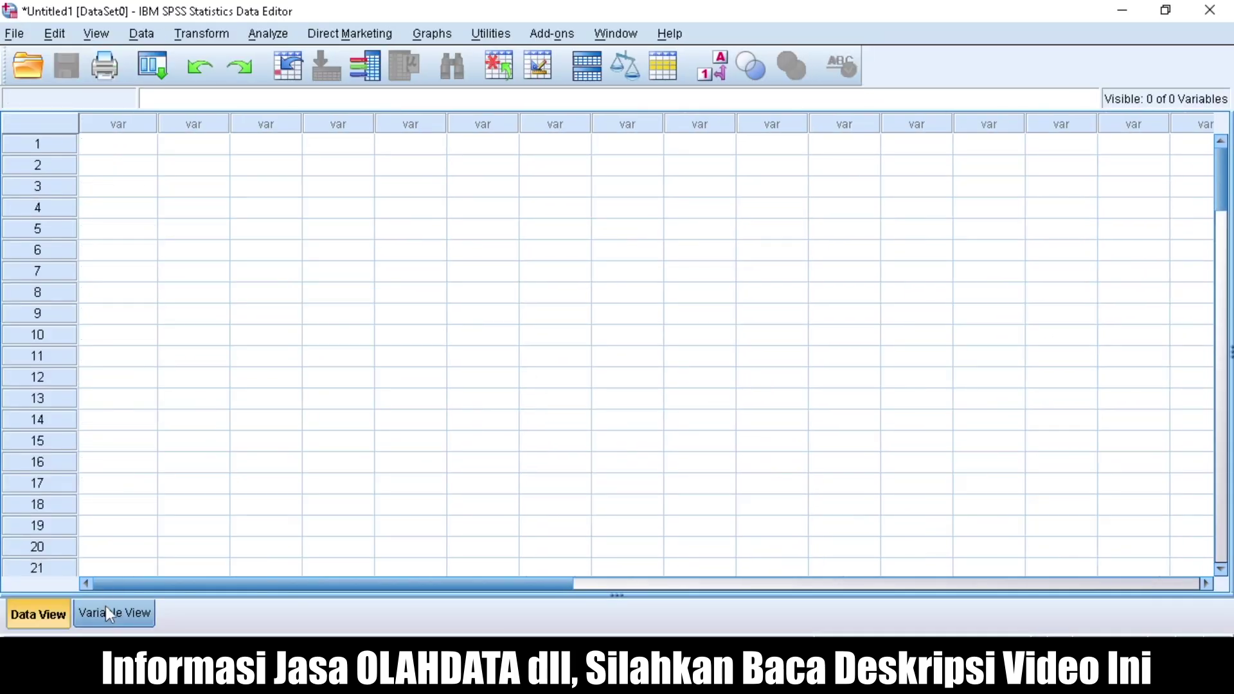
left_click(113, 614)
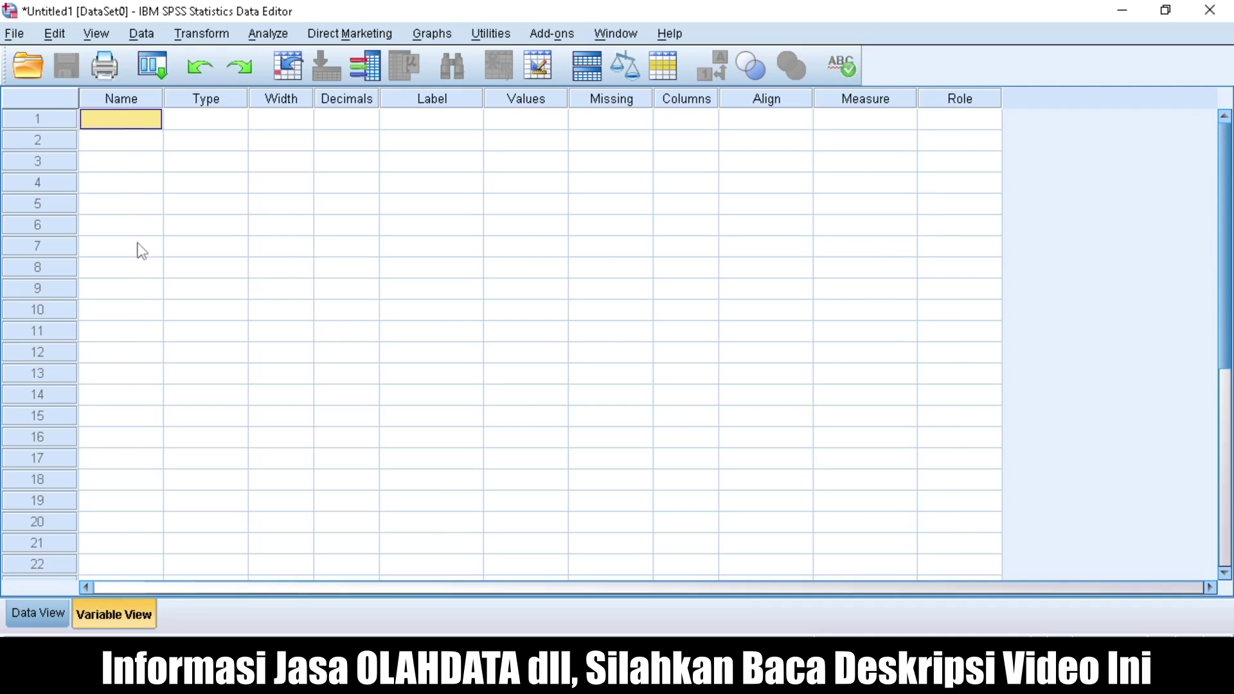
key("ctrl+v")
Set Decimals to 0 for X1.1 and copy it to all other variables.
left_click(345, 119)
type("0")
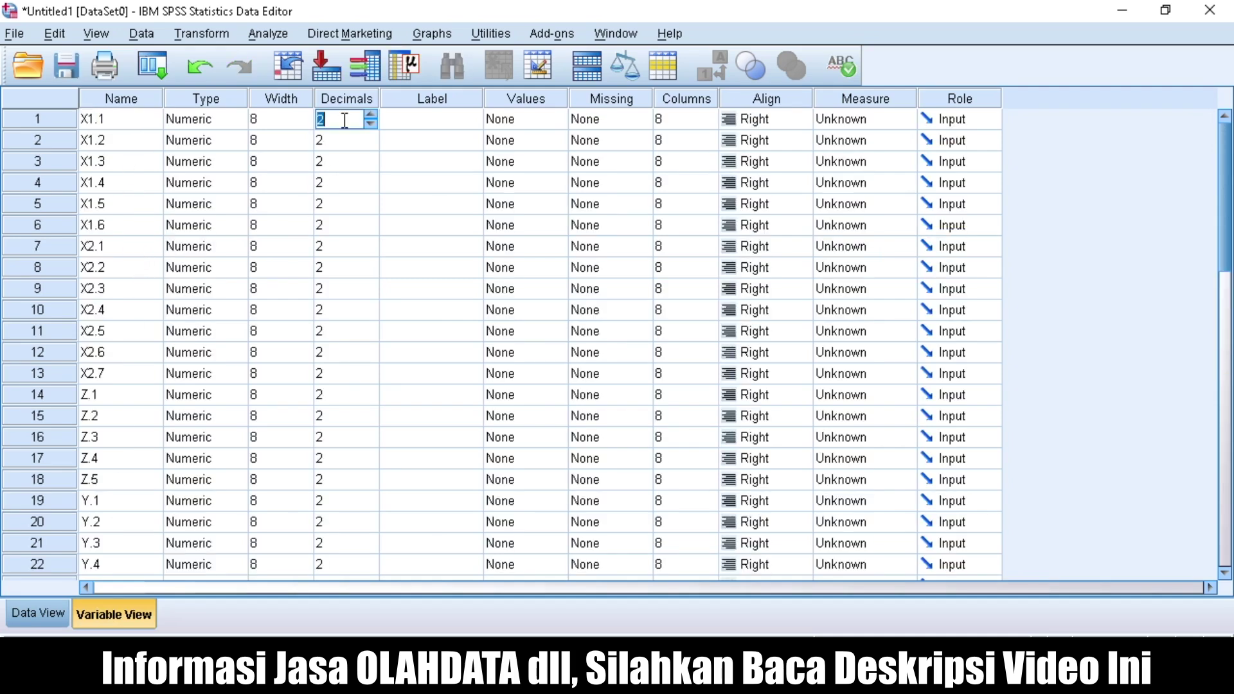
left_click(442, 126)
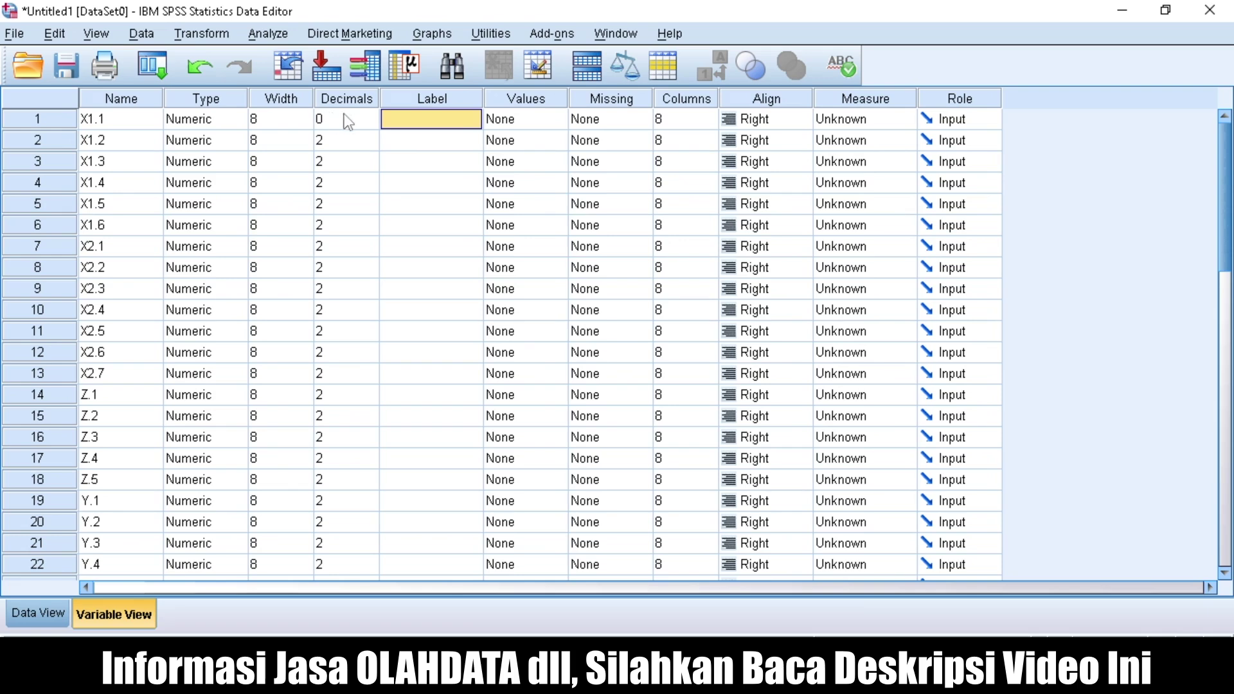
left_click(323, 120)
mouse_move(350, 140)
left_mouse_down()
mouse_move(339, 612)
mouse_move(319, 491)
left_mouse_up()
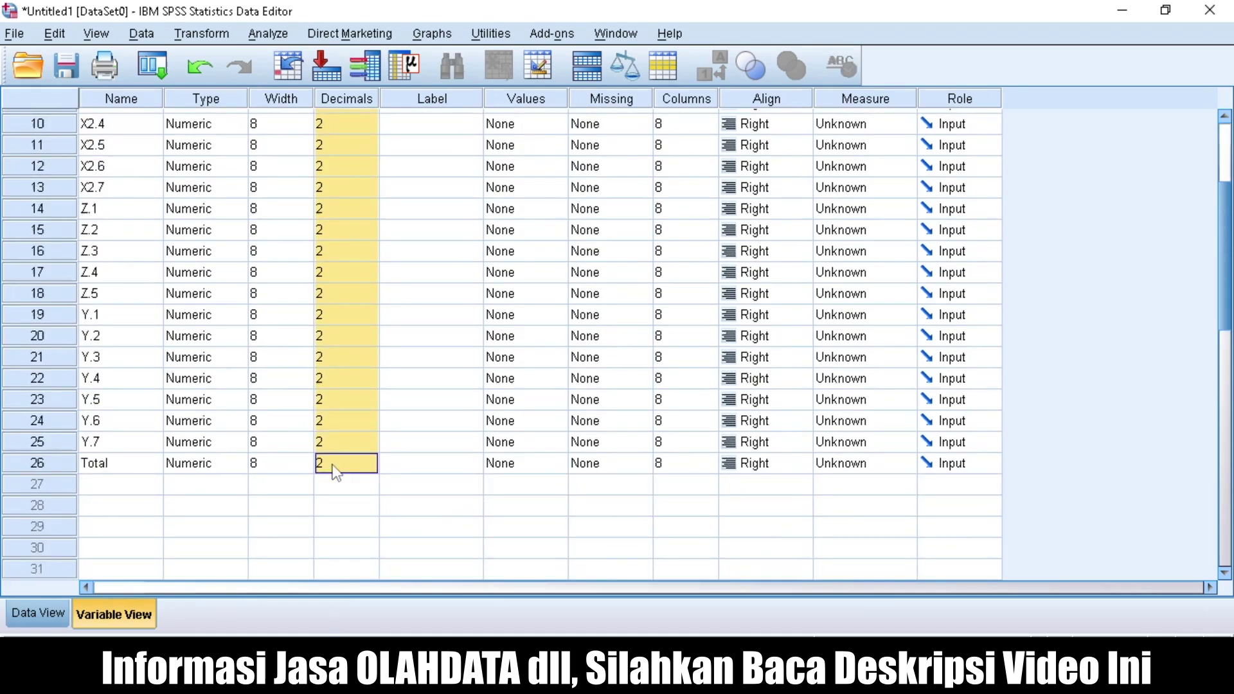
key("ctrl+v")
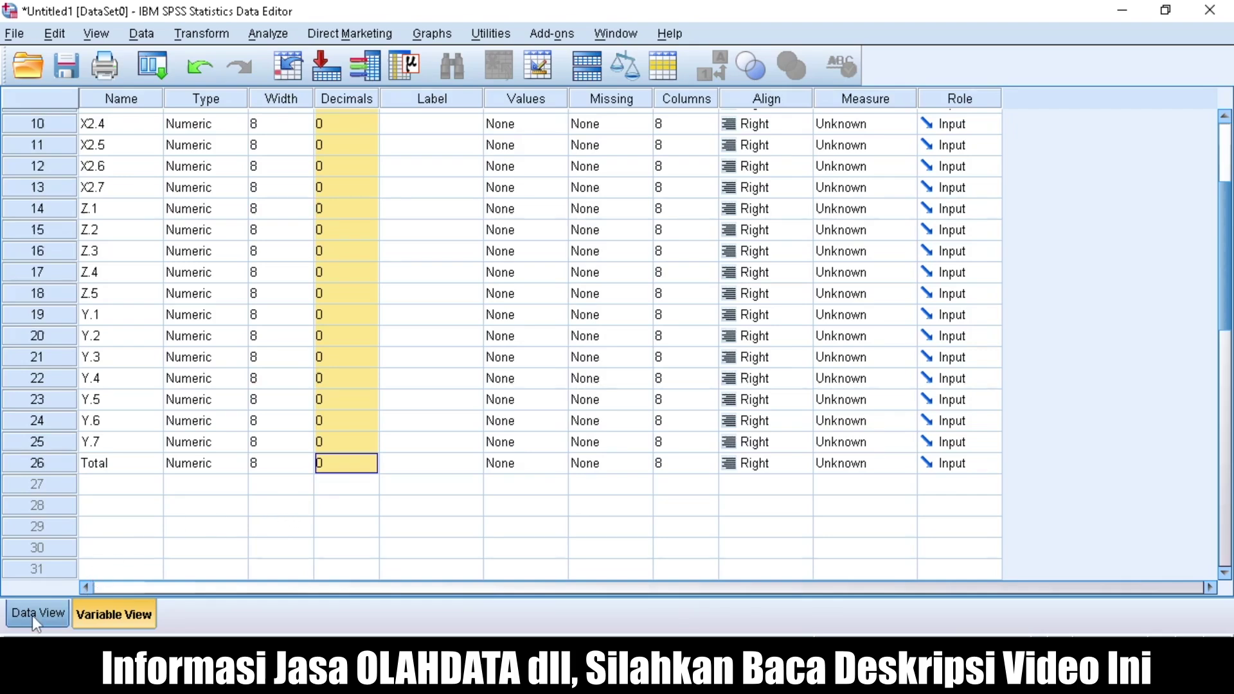
left_click(32, 614)
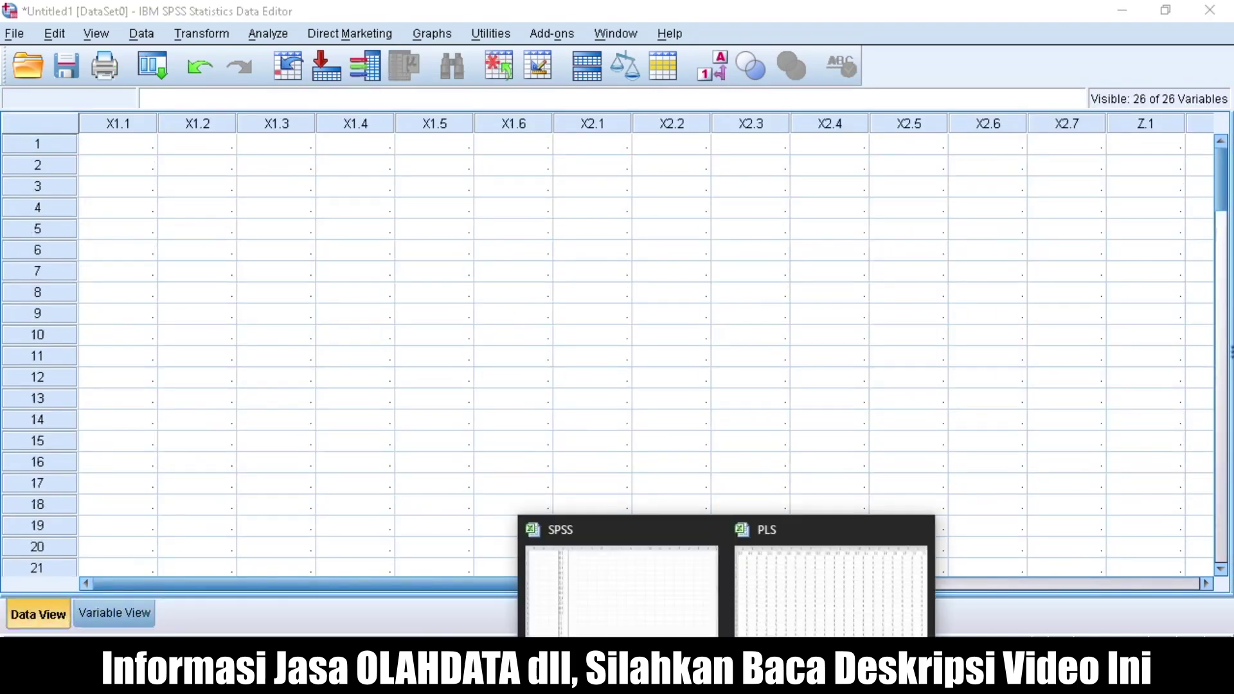
Copy the Excel item scores from B3 to row 102 and paste them at 1:X1.1.
left_click(761, 599)
key("Up")
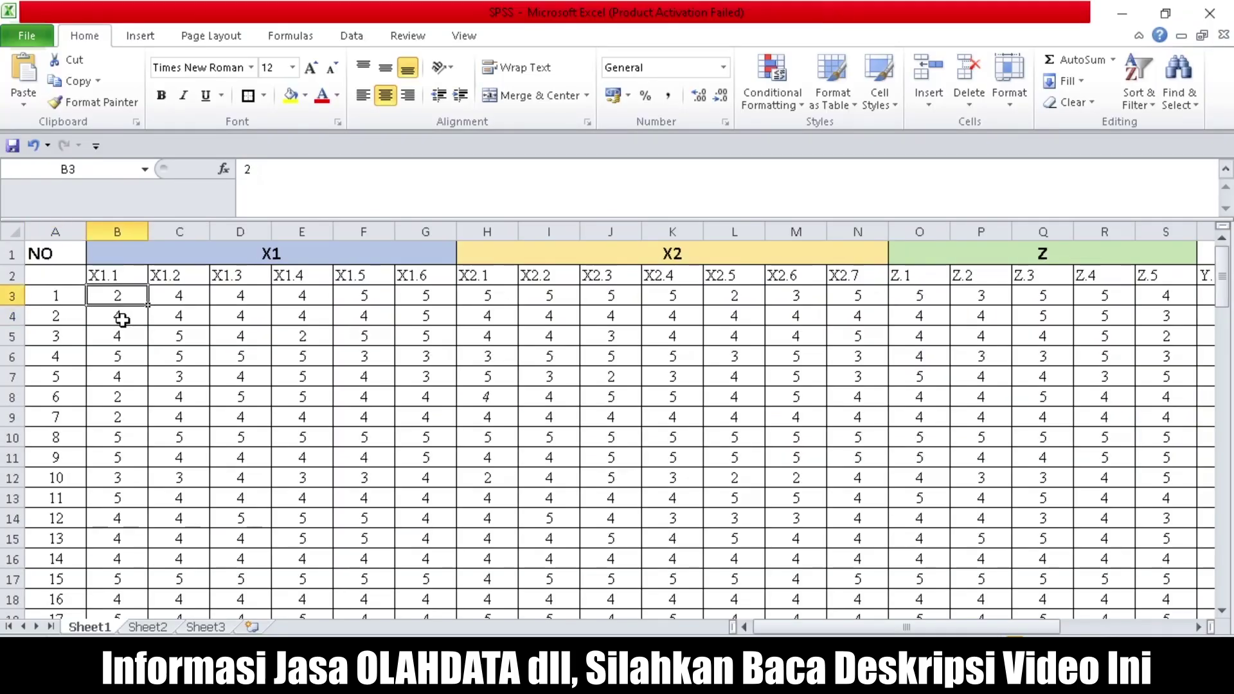
key("ctrl+shift+Down")
key("ctrl+shift+Right")
key("shift+Left")
key("ctrl+c")
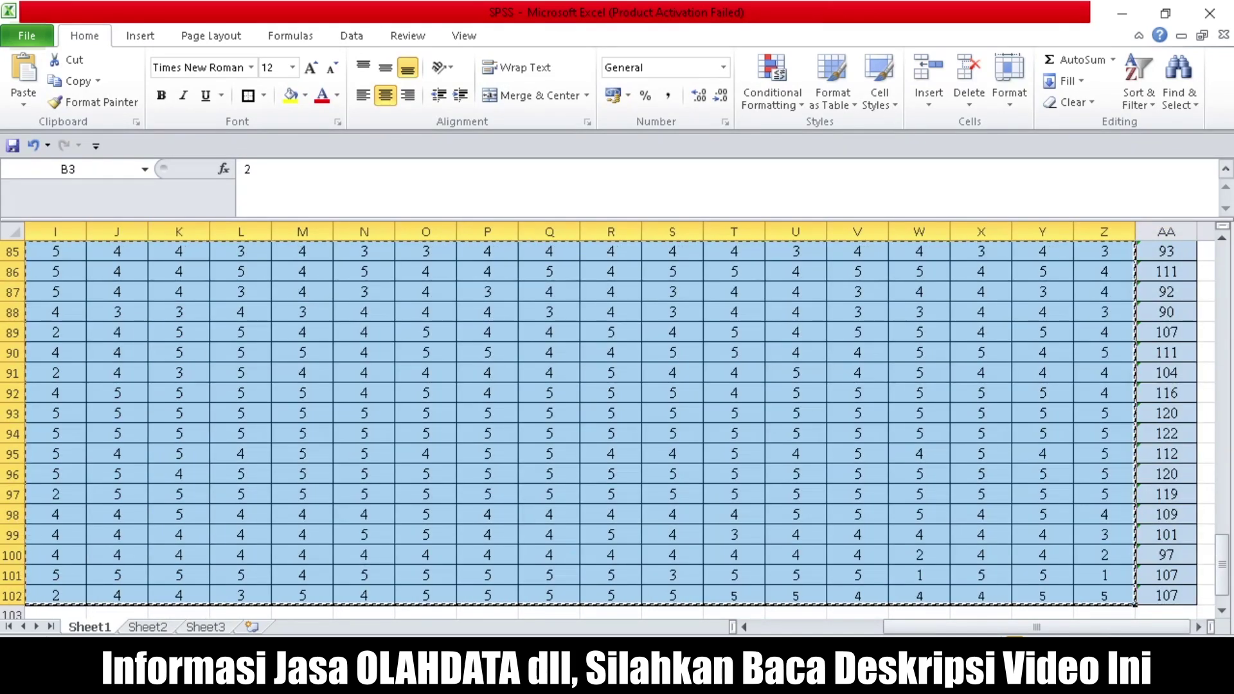
key("alt+Tab")
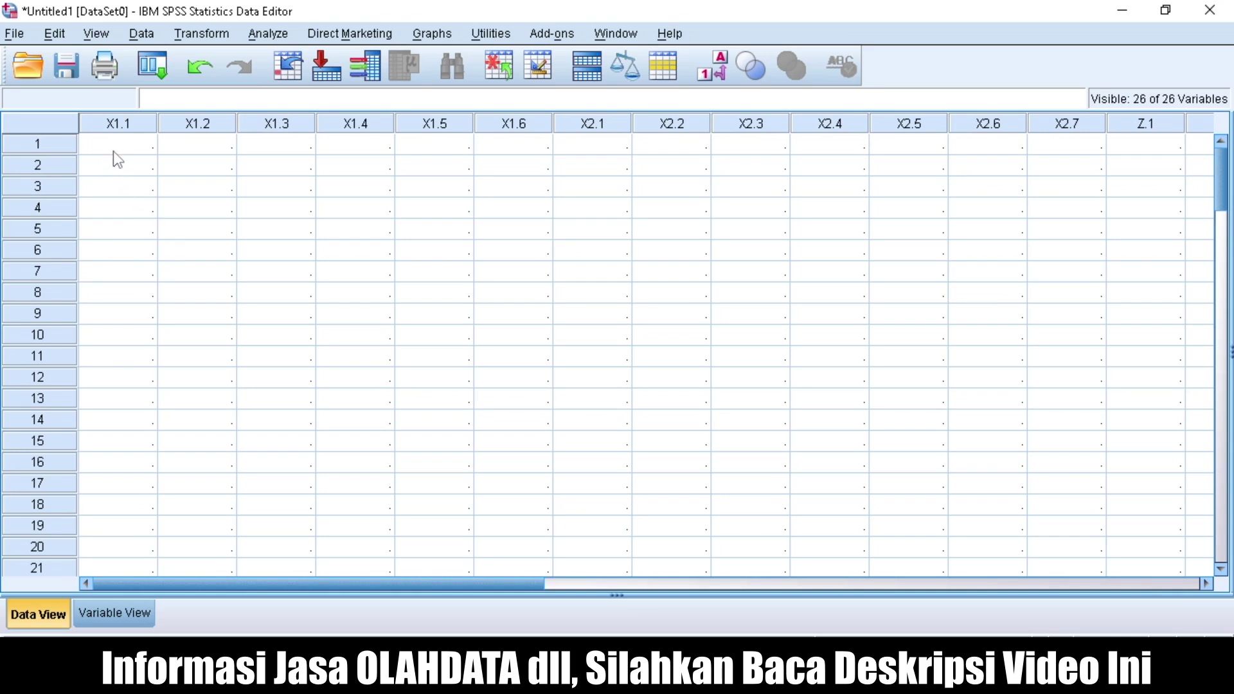
left_click(113, 152)
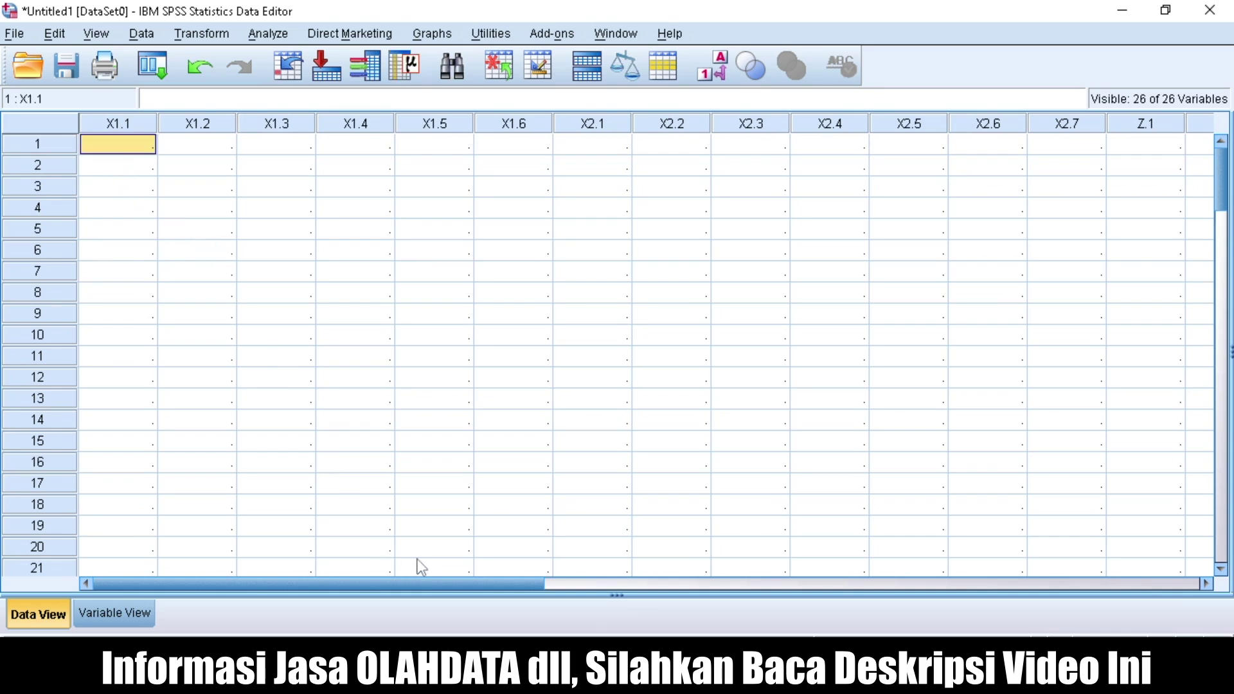
key("ctrl+v")
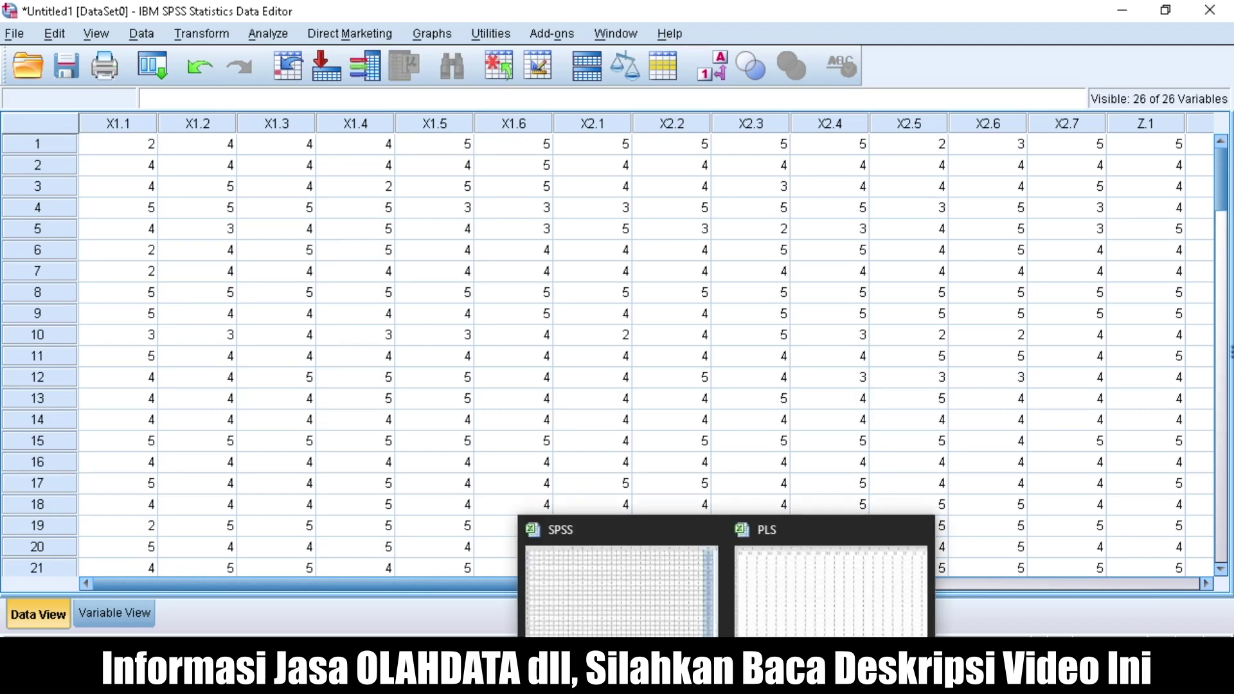
Copy the TOTAL scores AA3:AA102 into SPSS's Total column.
left_click(621, 585)
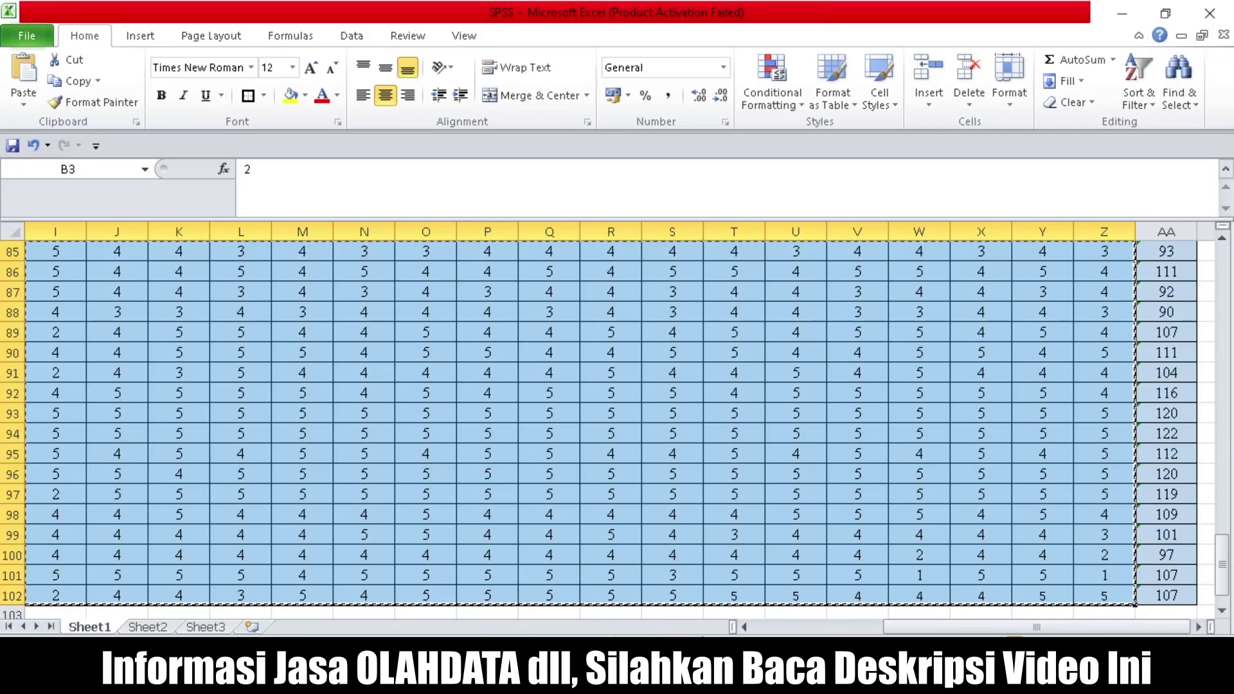
left_click_drag(1155, 588, 1141, 576)
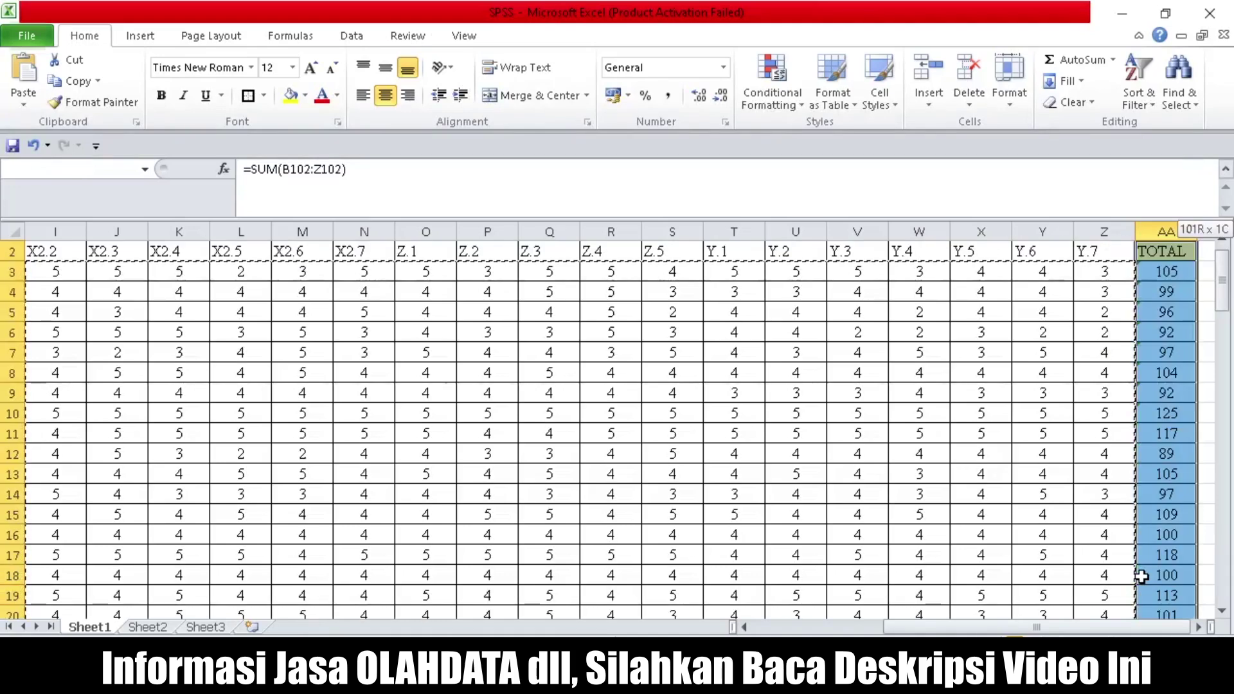
key("ctrl+c")
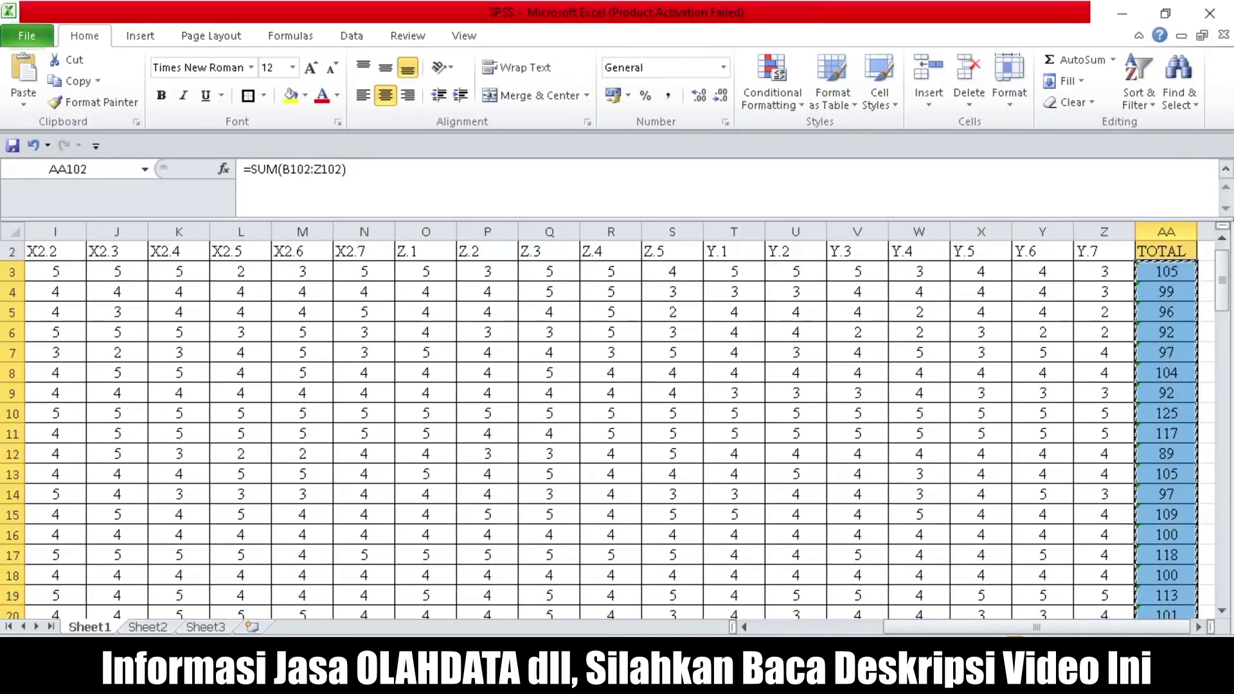
key("alt+Tab")
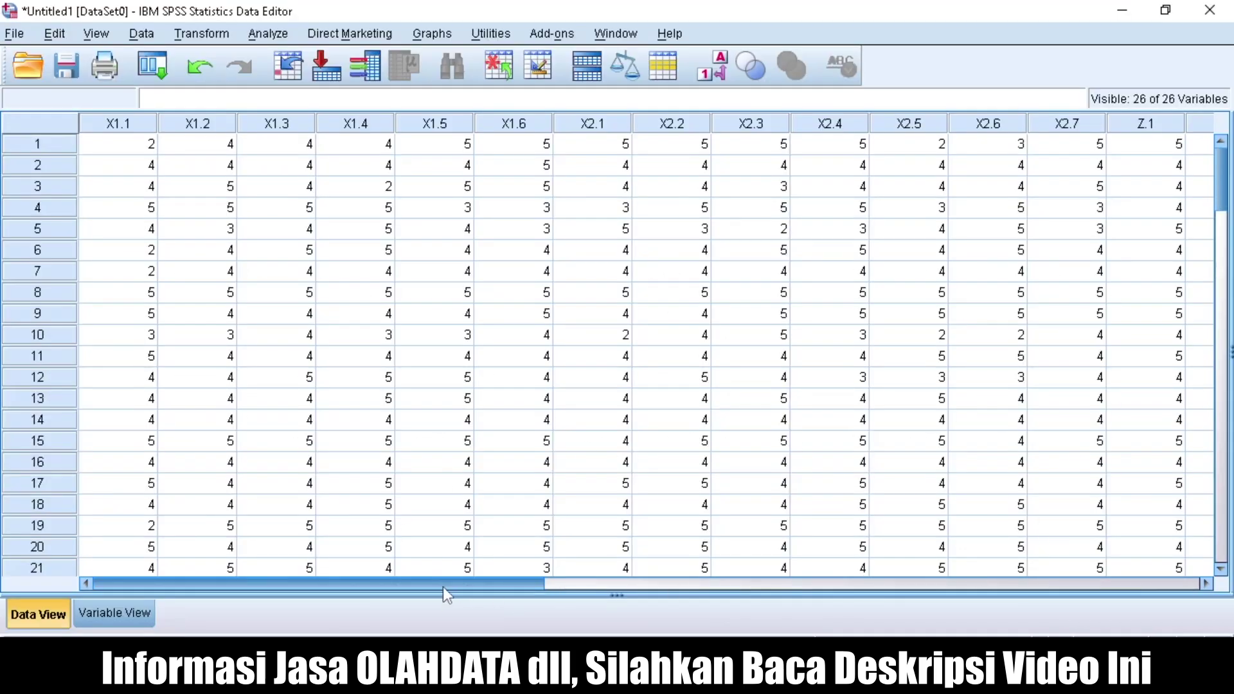
left_click_drag(442, 588, 1096, 588)
left_click(460, 144)
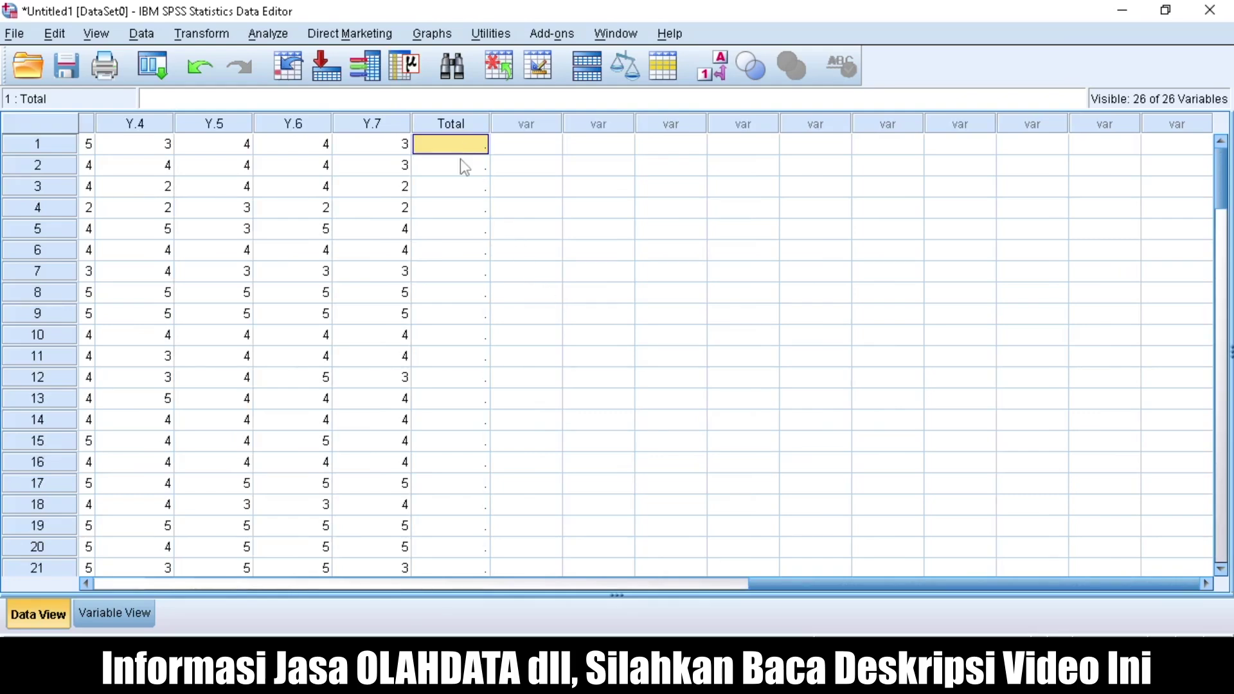
key("ctrl+v")
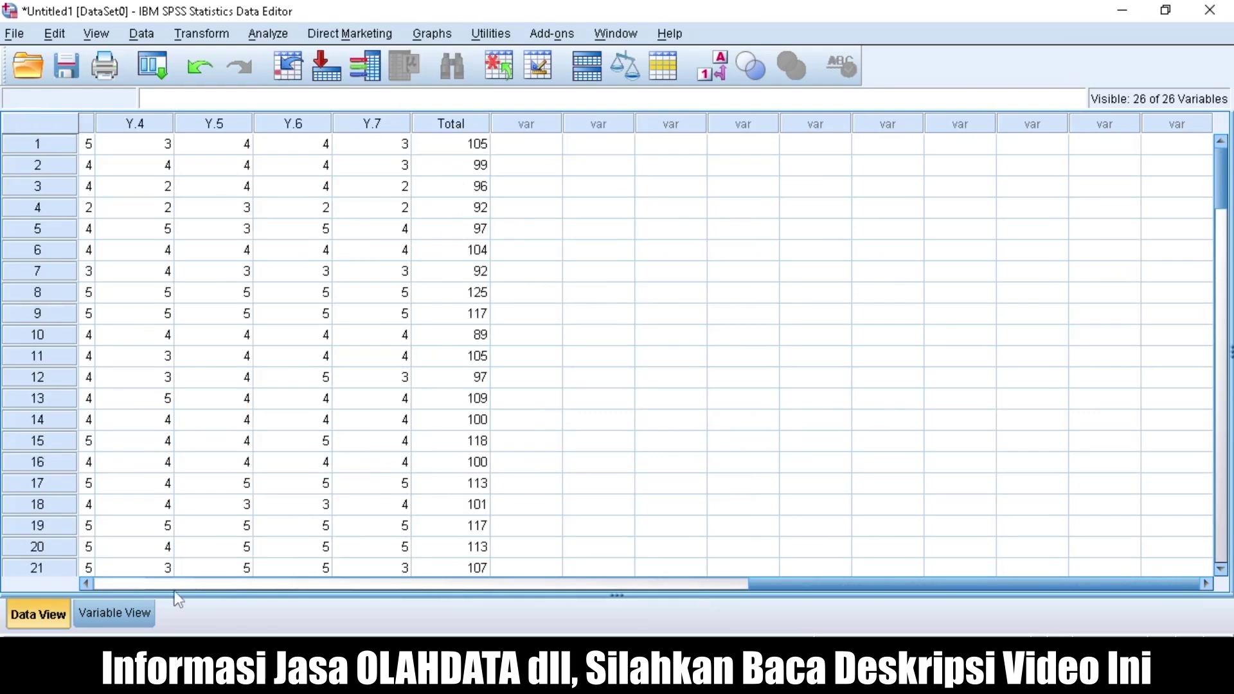
left_click(265, 33)
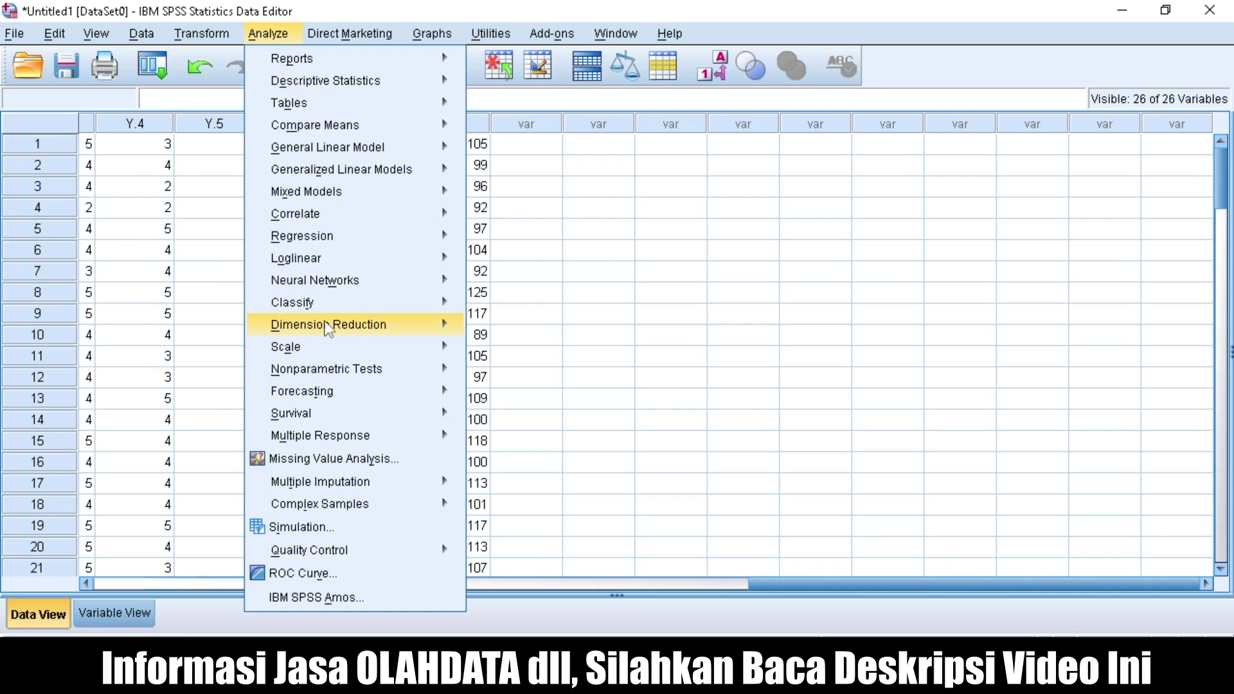
mouse_move(295, 214)
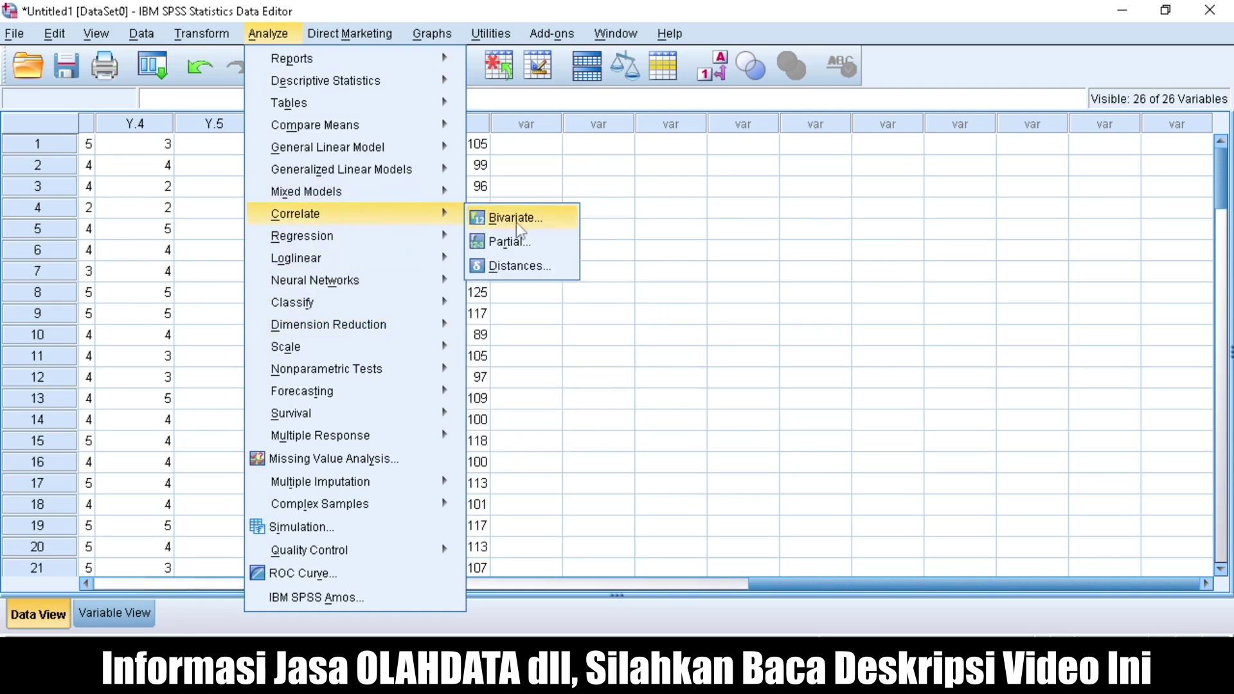
Add every item variable and Total to a Bivariate Correlations analysis and run it.
left_click(515, 219)
left_click(487, 253)
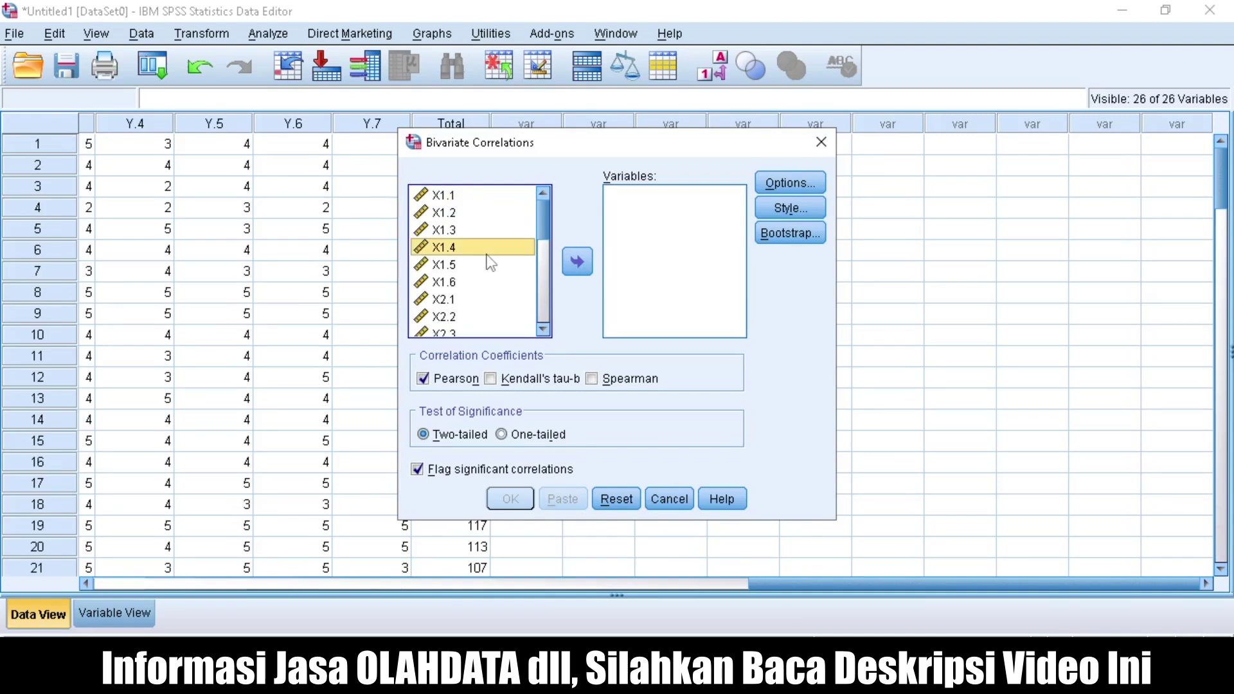
key("ctrl+a")
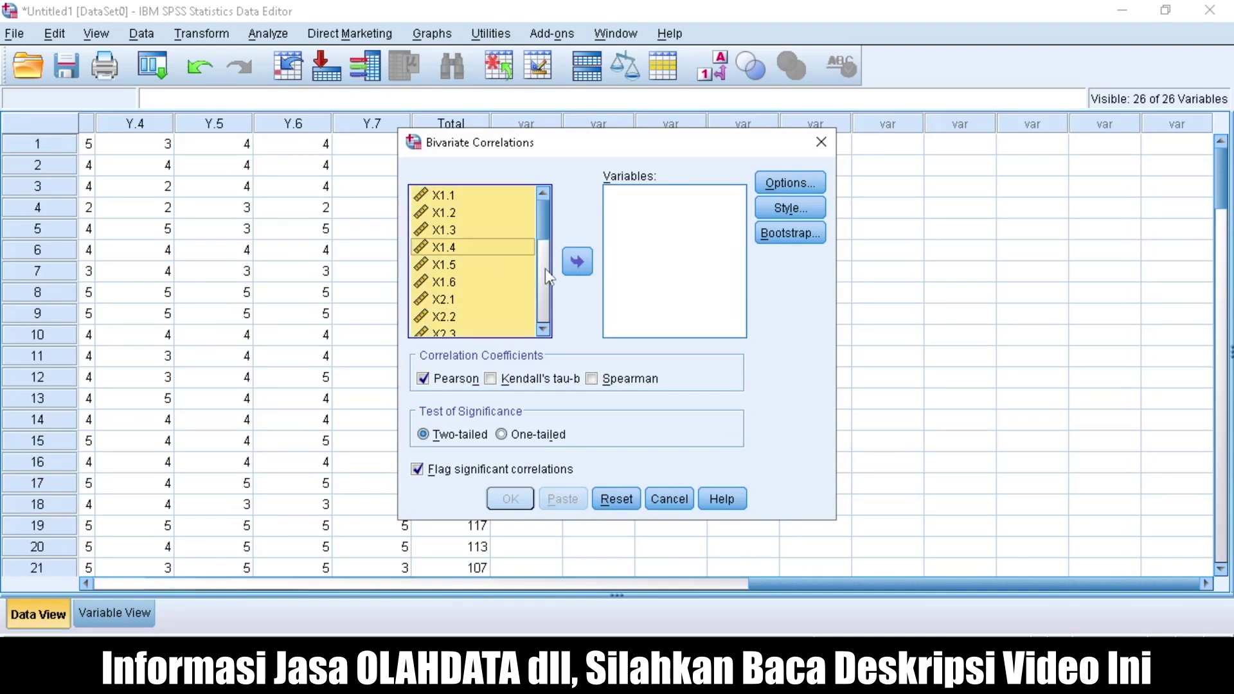
left_click(575, 263)
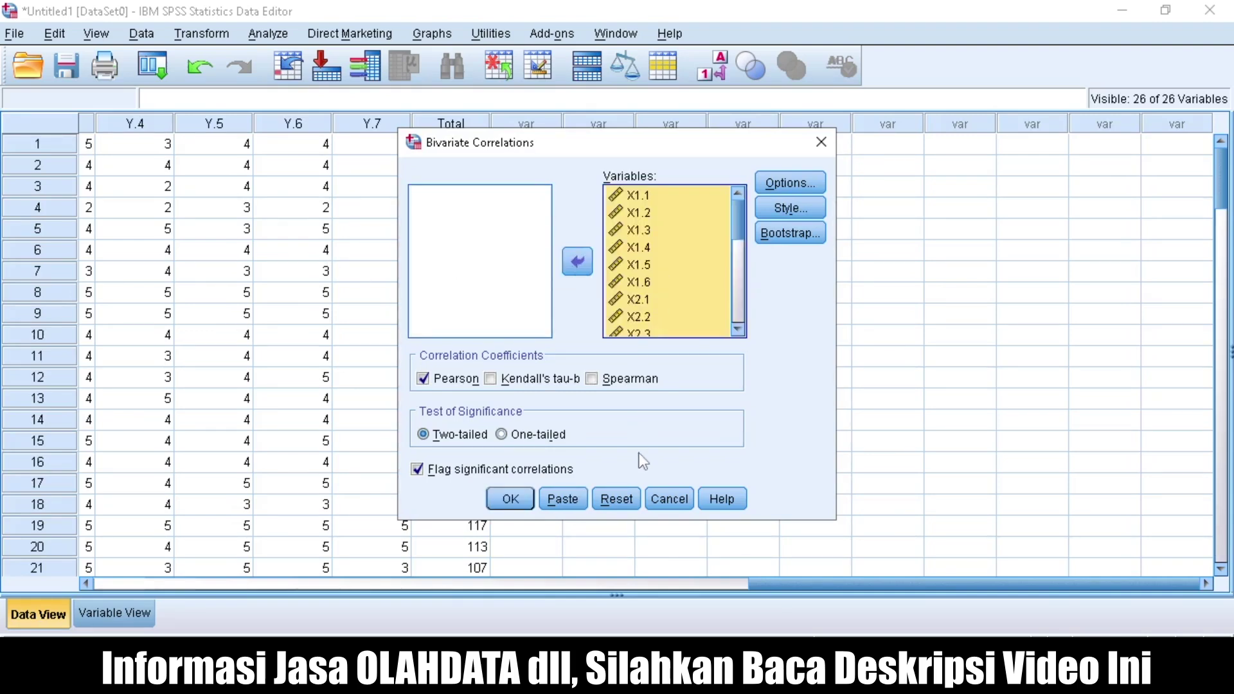
left_click(505, 500)
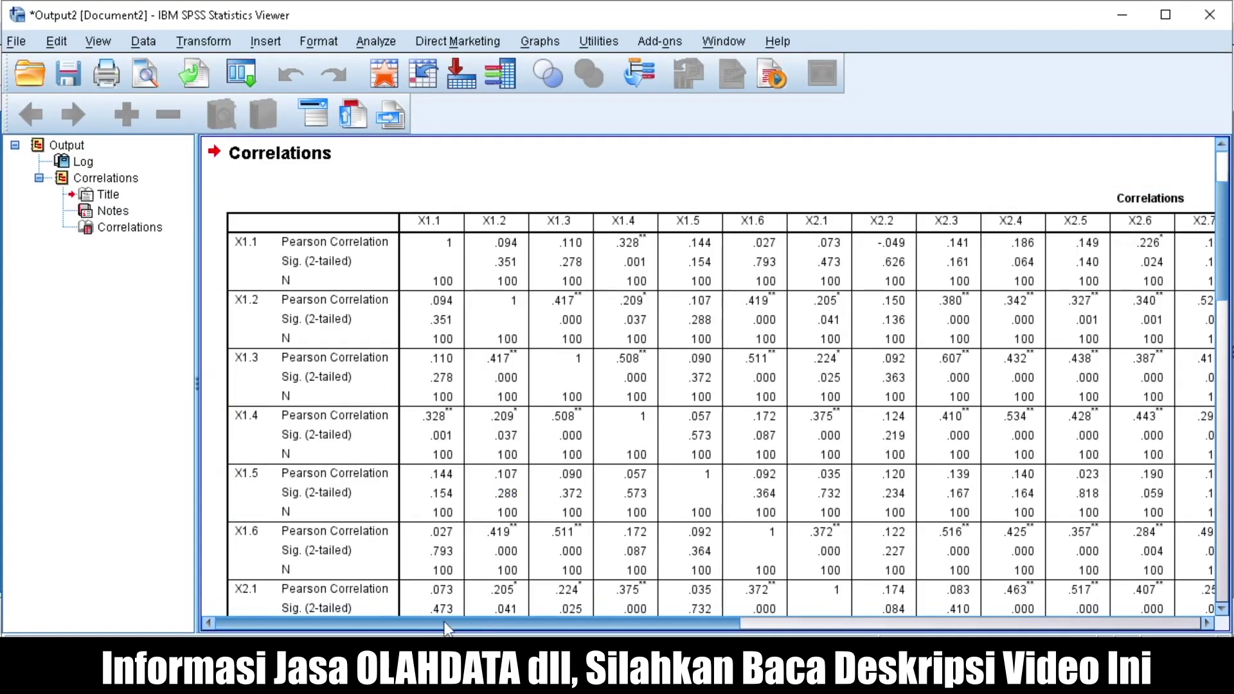
Scroll through the Correlations table in the SPSS Output Viewer.
left_click_drag(447, 624, 1006, 623)
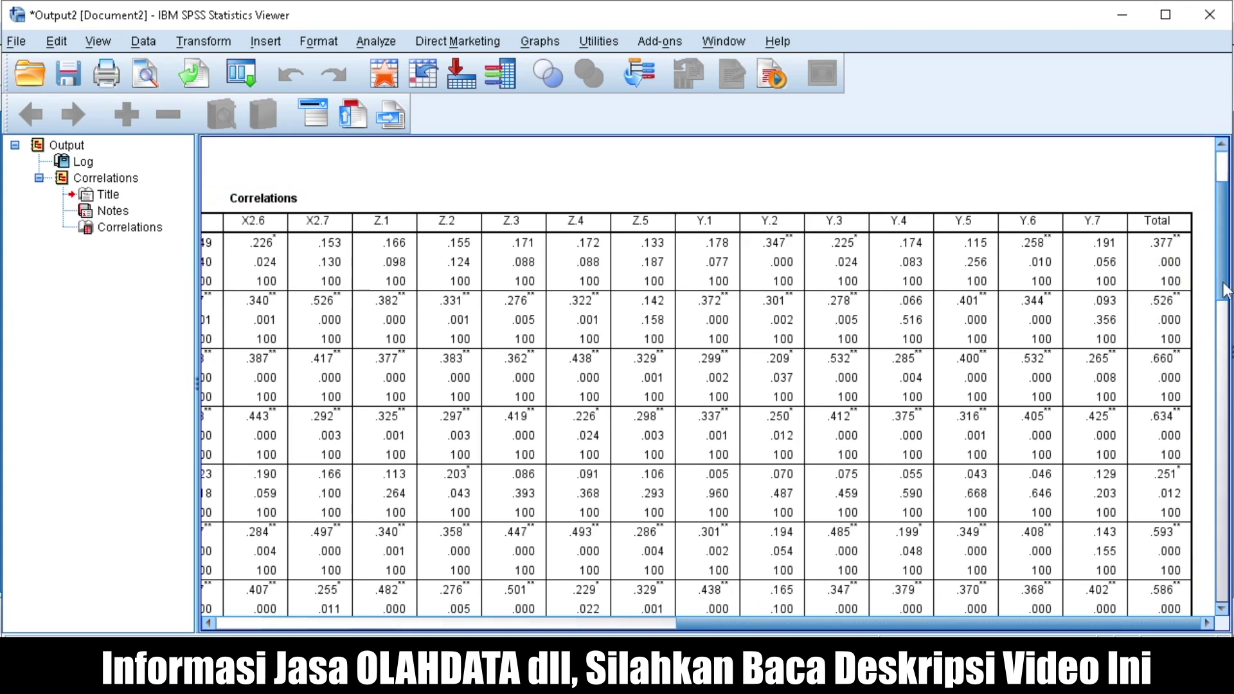
left_click_drag(1226, 291, 1227, 331)
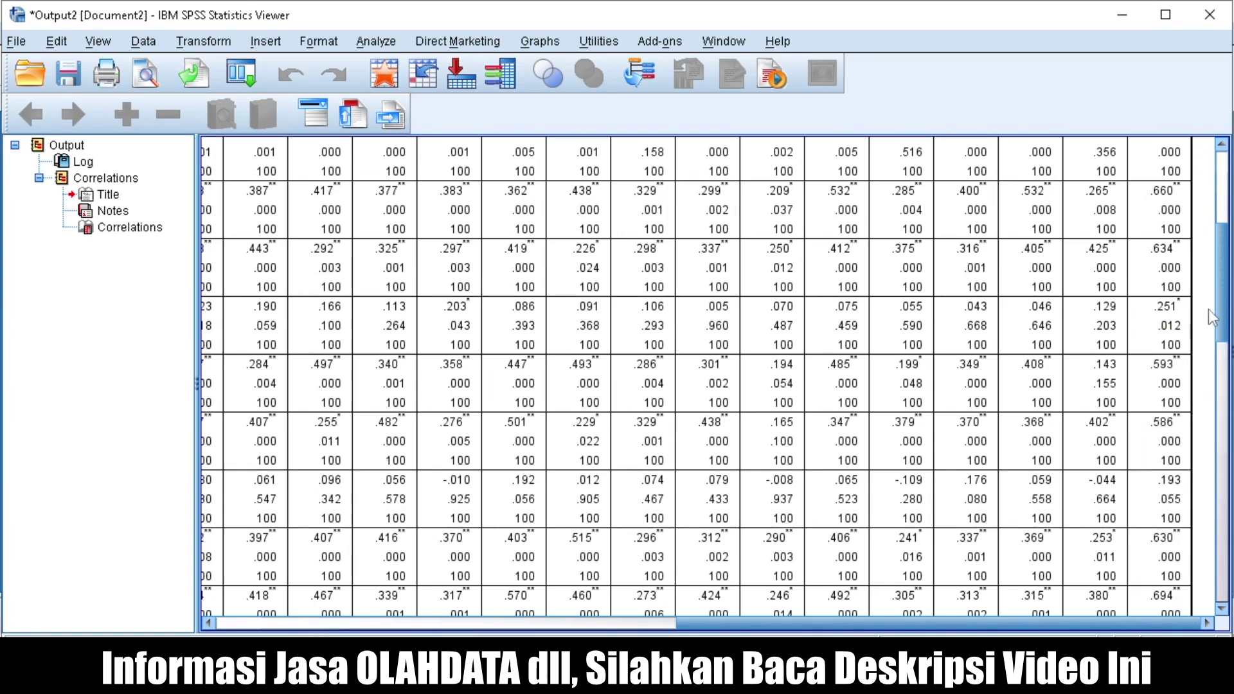
scroll(1227, 325, "down", 2)
scroll(1228, 324, "down", 4)
scroll(1215, 318, "down", 2)
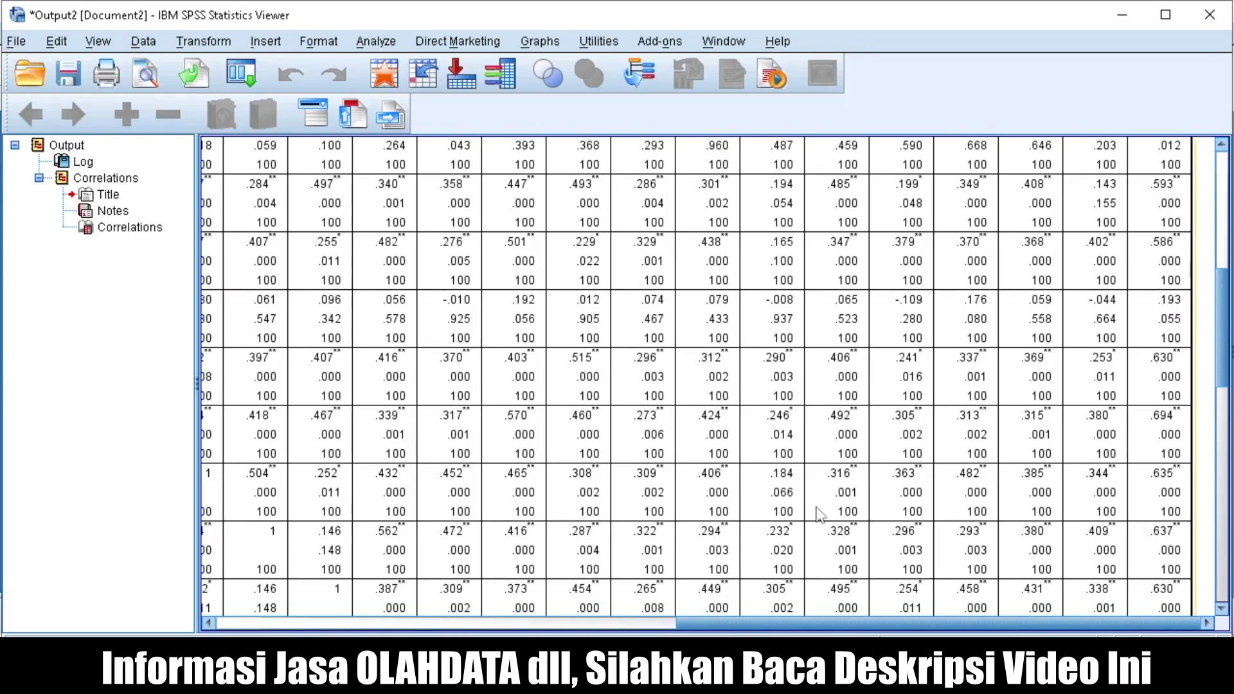
Return to the Excel workbook and scroll down to the row 104 correlations.
left_click(654, 611)
scroll(367, 508, "down", 10)
scroll(350, 512, "down", 10)
scroll(347, 514, "down", 9)
scroll(346, 518, "down", 4)
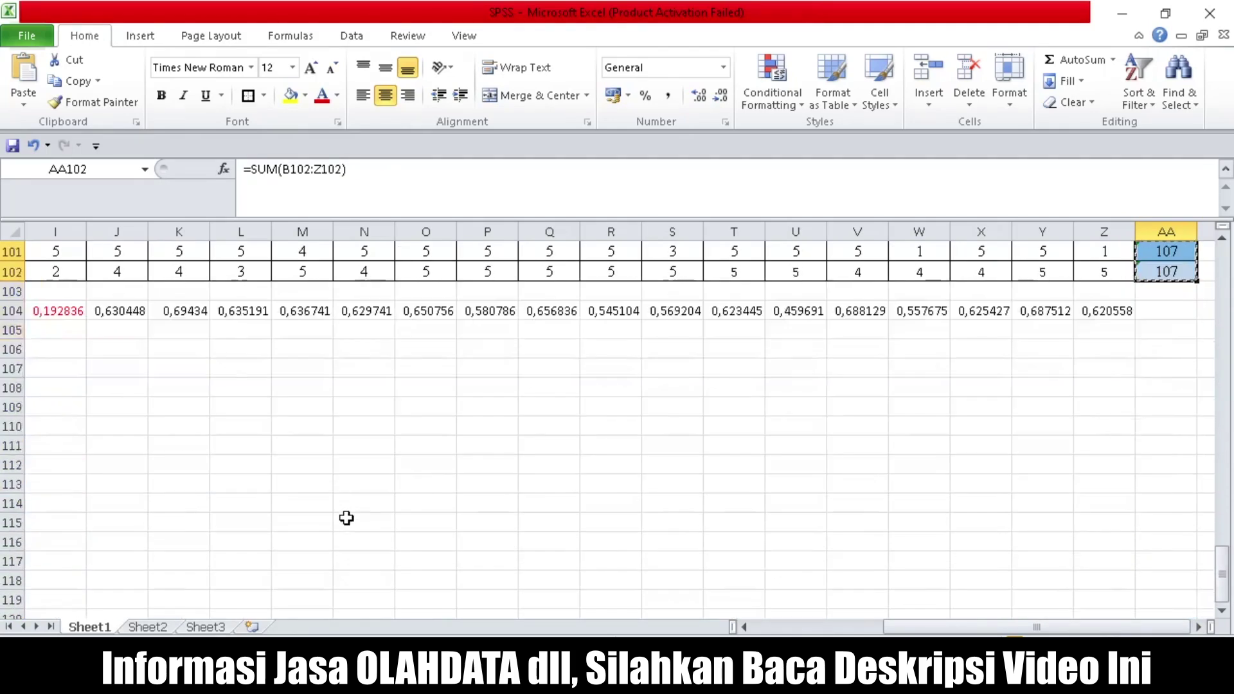
Inspect the CORREL formula in F104 and the low red correlation in I104.
scroll(347, 518, "up", 3)
left_click_drag(900, 626, 771, 627)
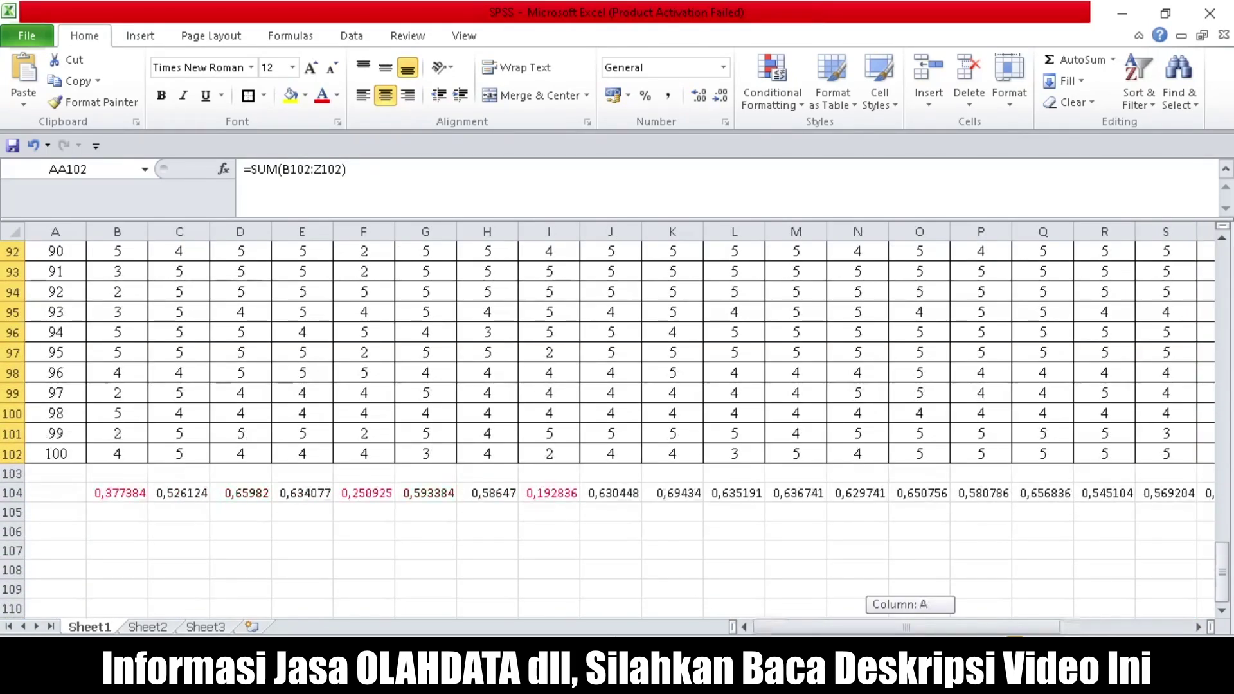
left_click(373, 494)
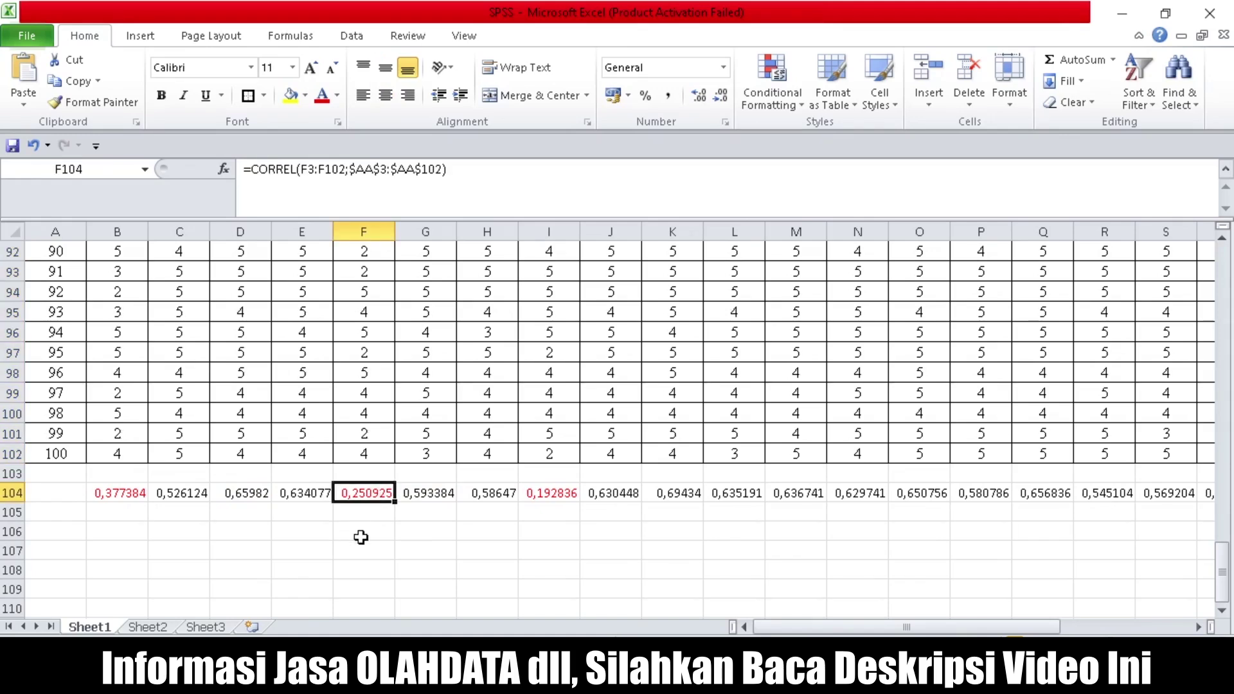
left_click(412, 543)
left_click(535, 499)
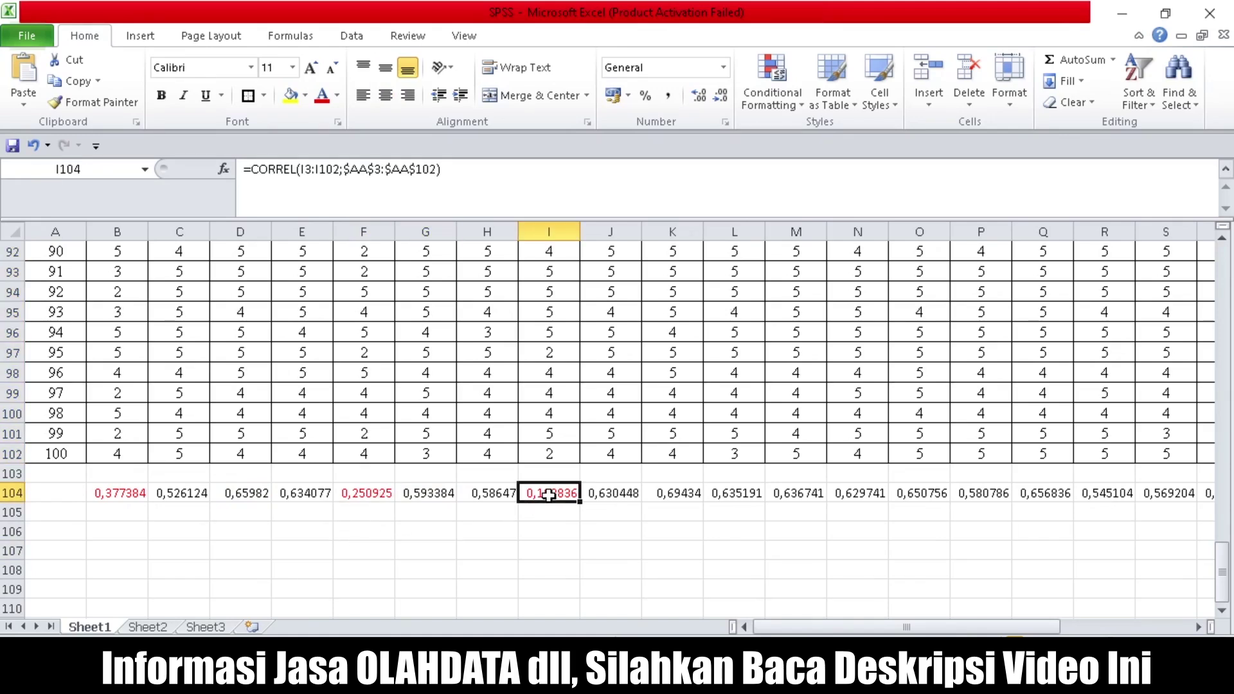
left_click(532, 539)
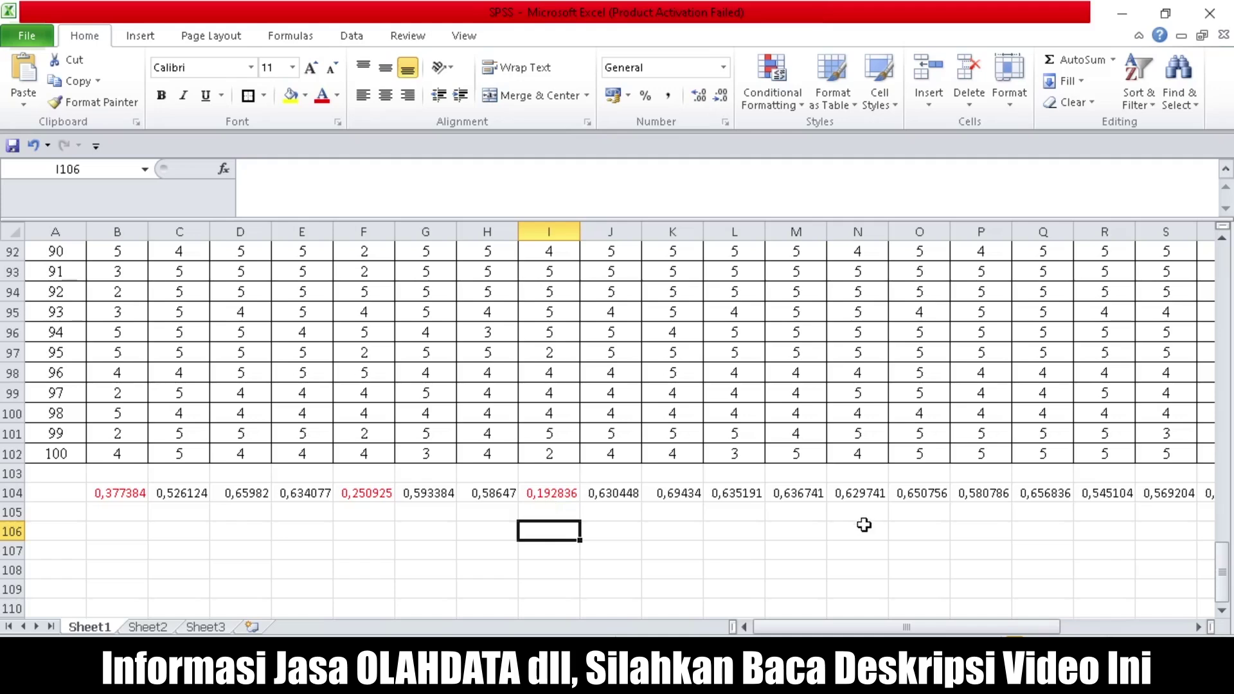
left_click(652, 551)
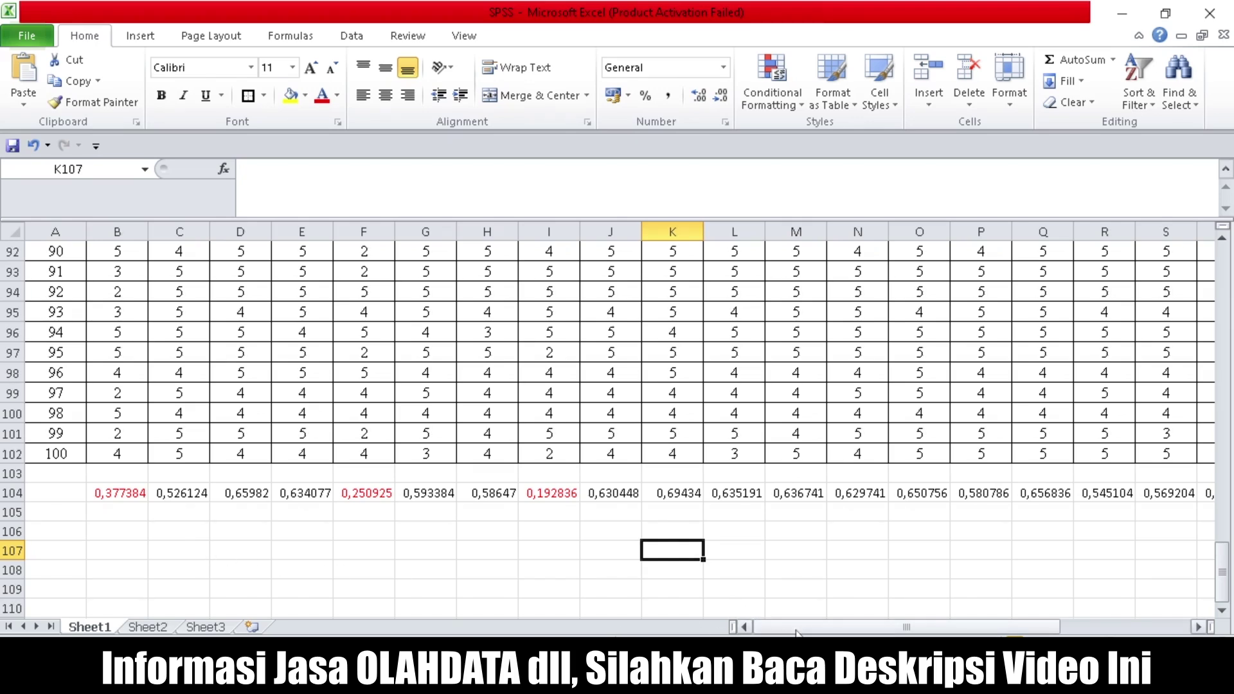
Check B104's CORREL formula and select the correlations B104:Z104.
left_click(386, 531)
left_click(181, 507)
left_click(137, 514)
left_click(225, 524)
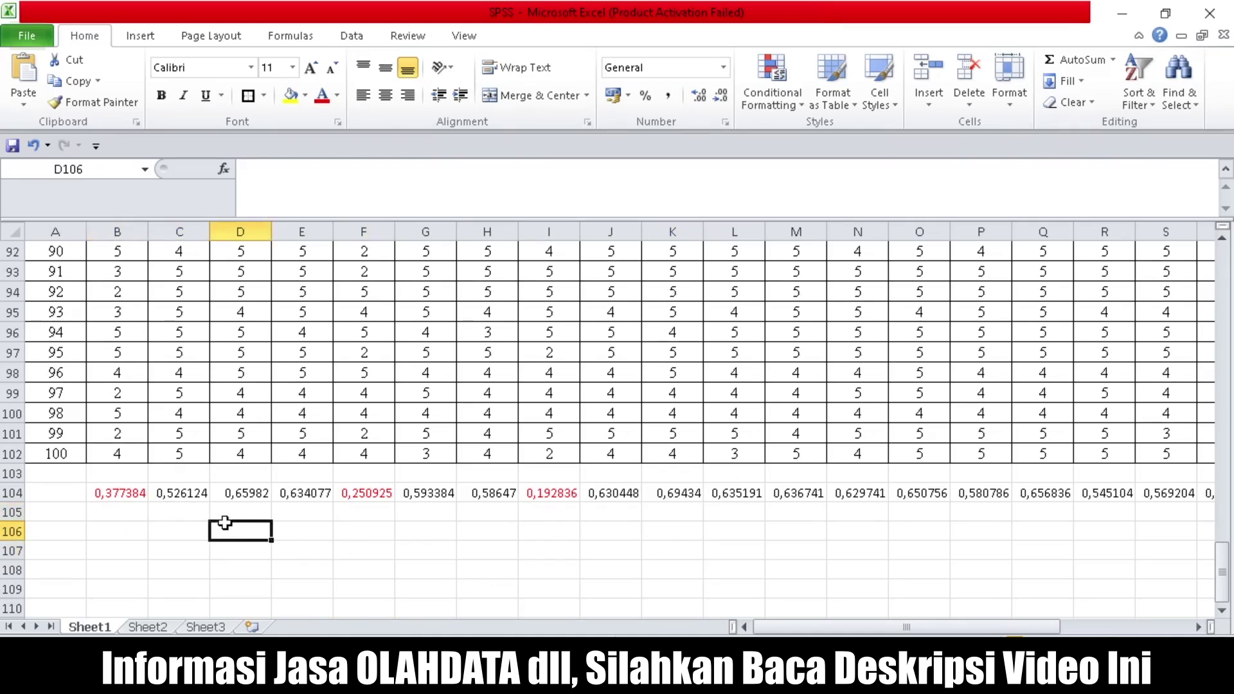
left_click(116, 495)
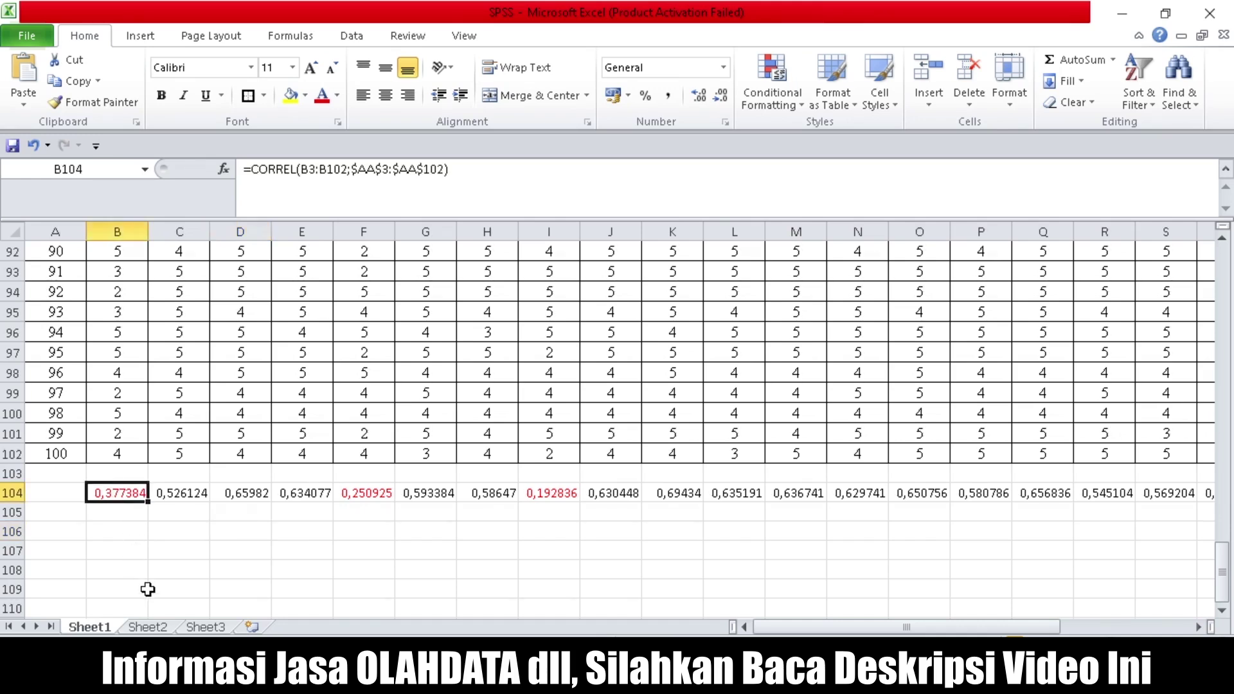
key("ctrl+shift+Right")
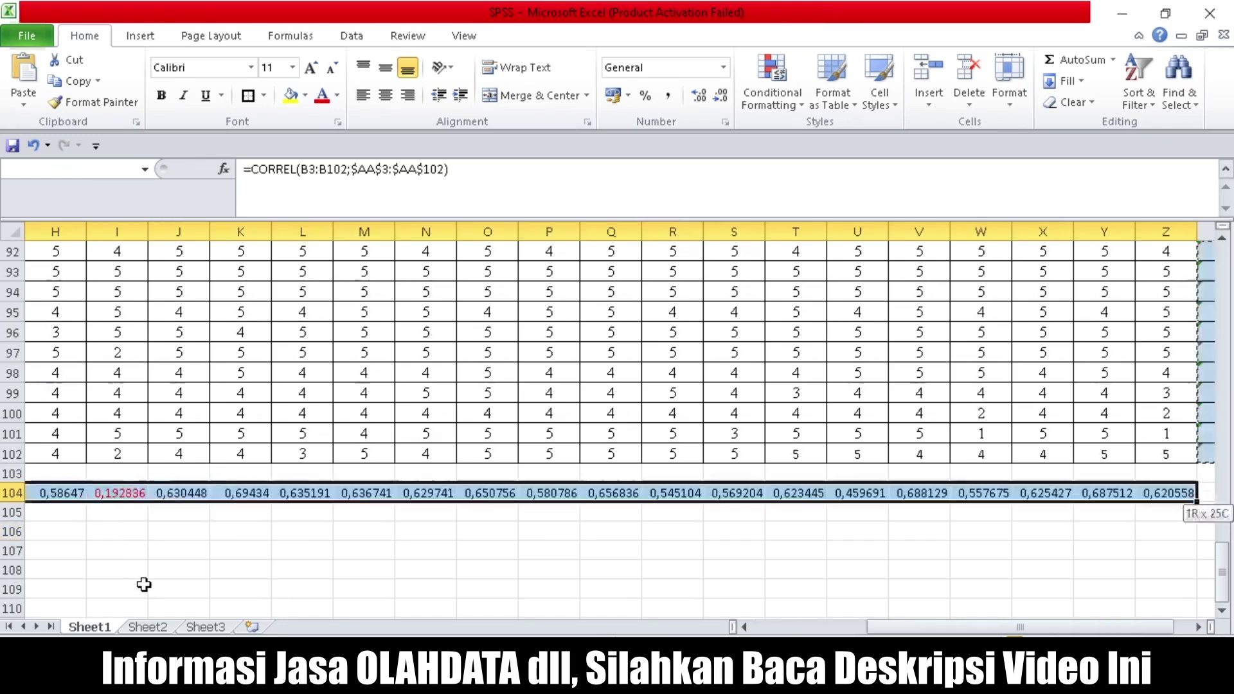
Paste the row 104 correlations into row 106 as plain values.
key("ctrl+c")
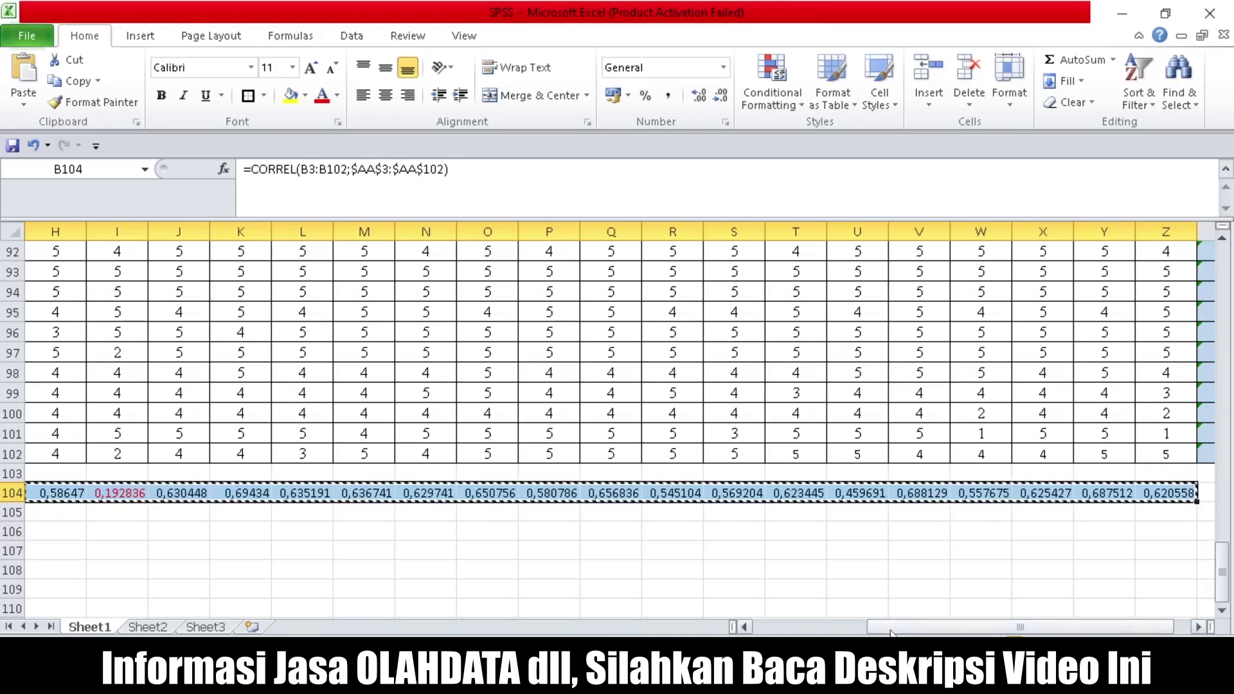
left_click_drag(1020, 627, 906, 627)
left_click(116, 532)
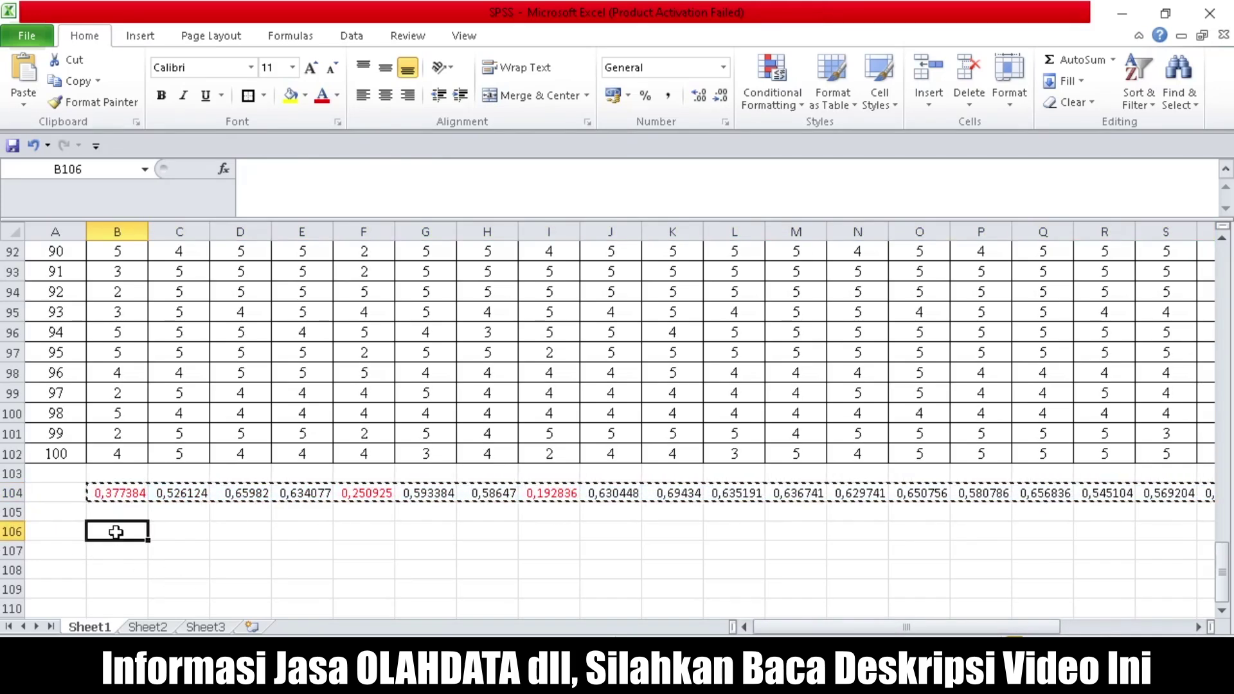
right_click(116, 532)
left_click(369, 337)
left_click(222, 577)
key("Escape")
Color the weak correlations in B106, F106 and I106 red.
left_click(121, 534)
left_click(322, 95)
left_click(378, 534)
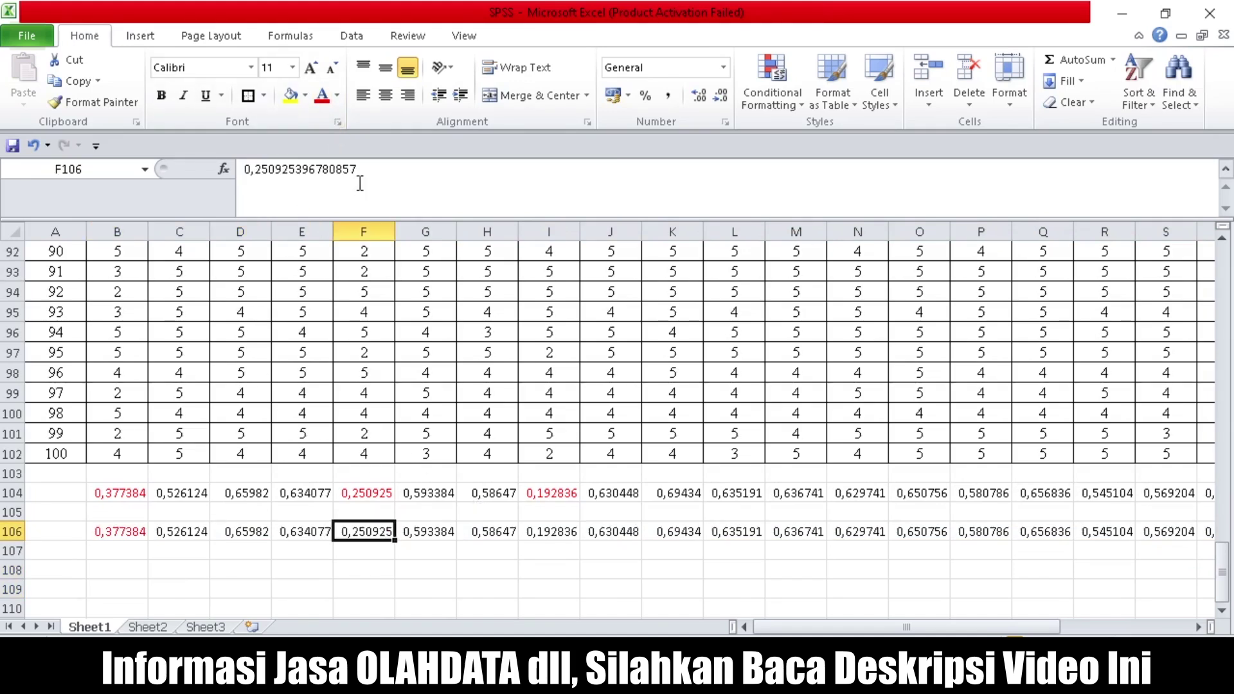
left_click(321, 95)
left_click(559, 538)
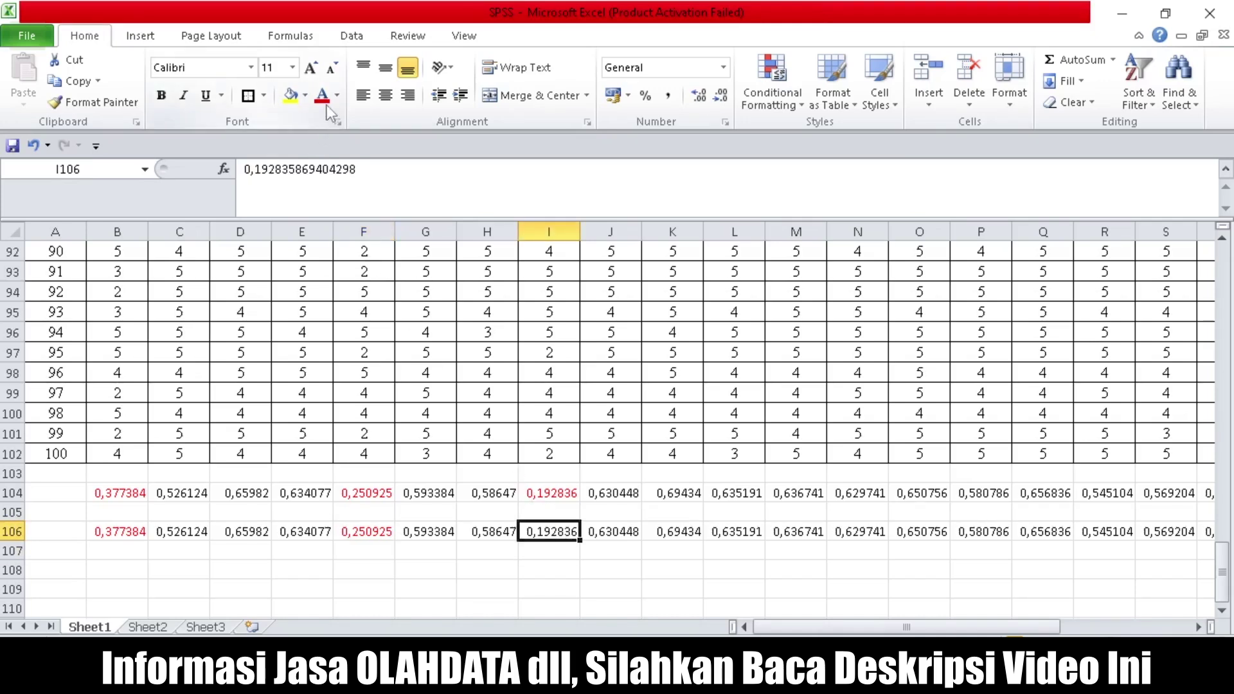
left_click(369, 549)
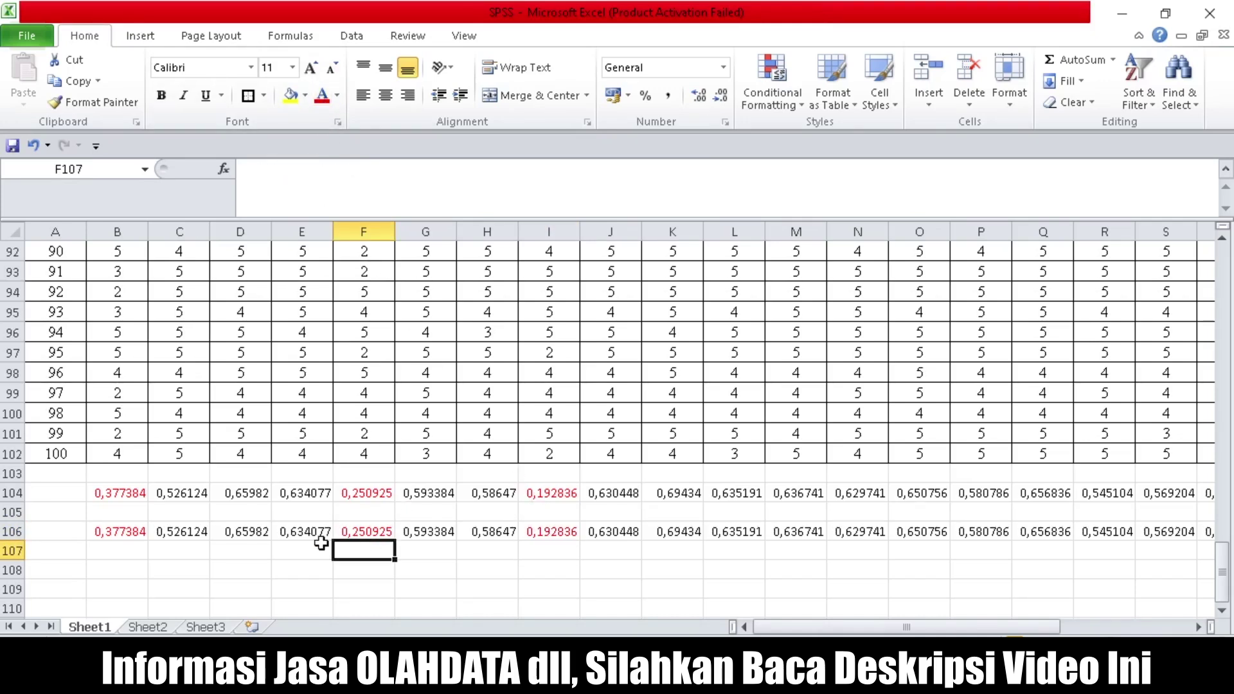
left_click(121, 490)
Compare B104's CORREL formula with the pasted value in B106.
left_click(126, 350)
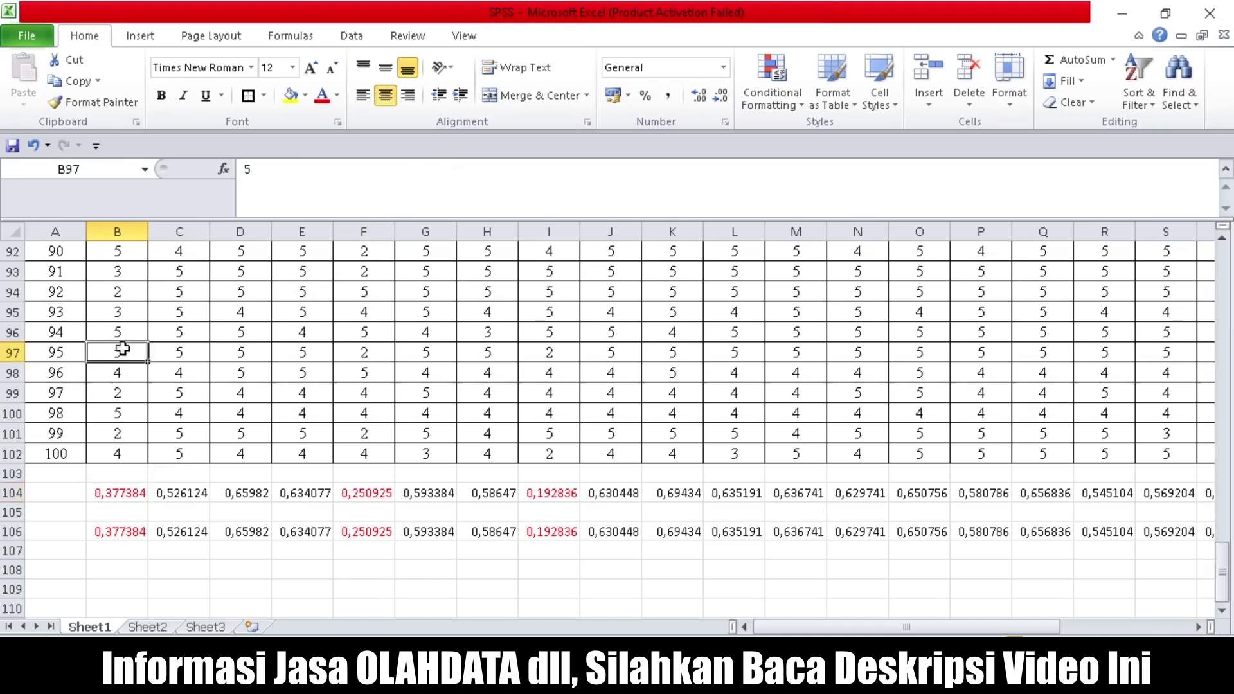
left_click(116, 496)
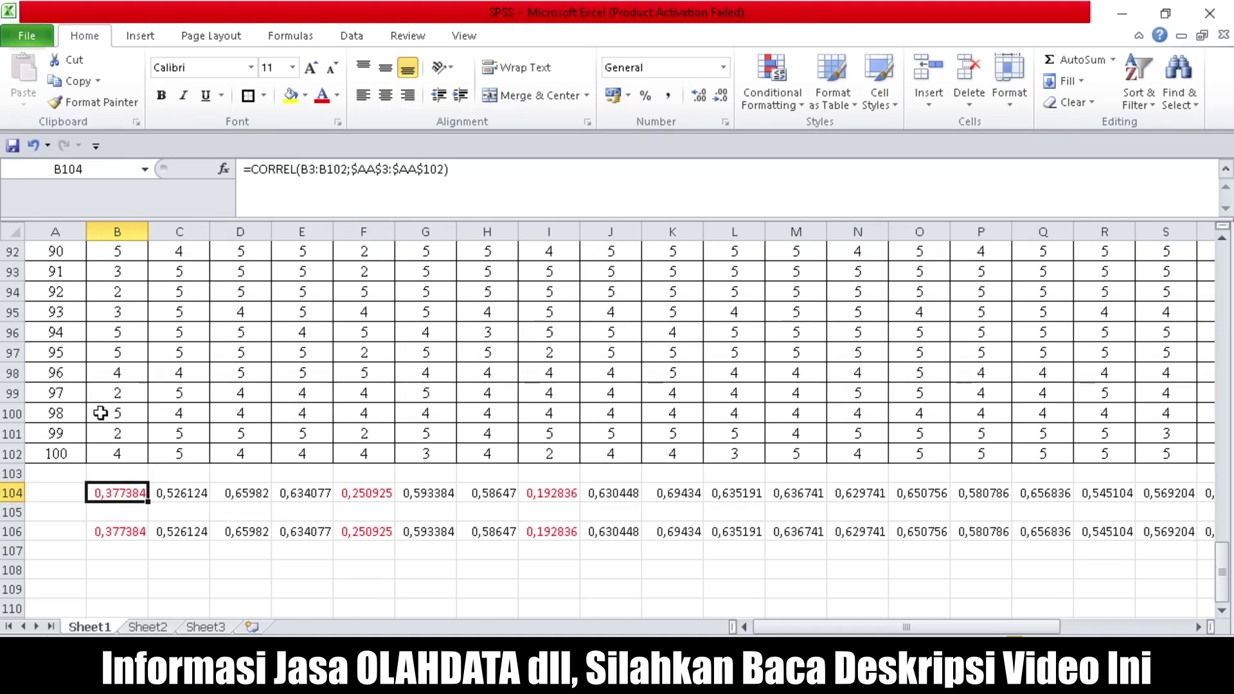
left_click(236, 549)
left_click(115, 493)
left_click(124, 512)
left_click(122, 533)
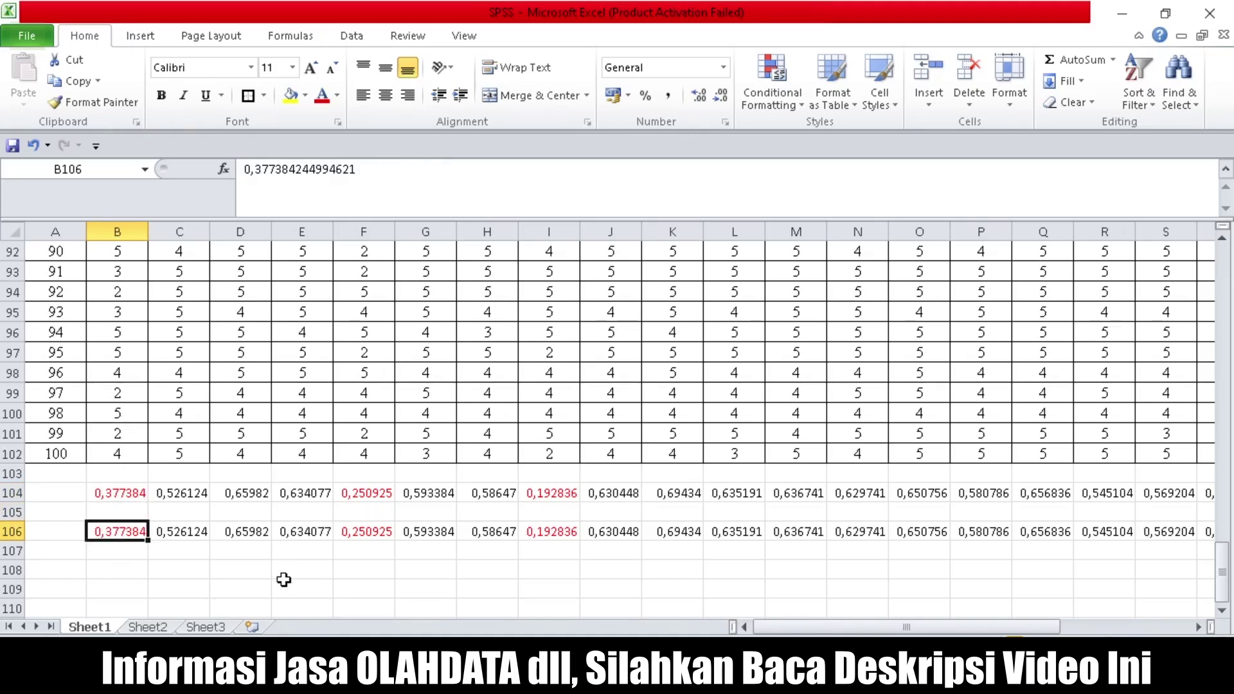
left_click(124, 494)
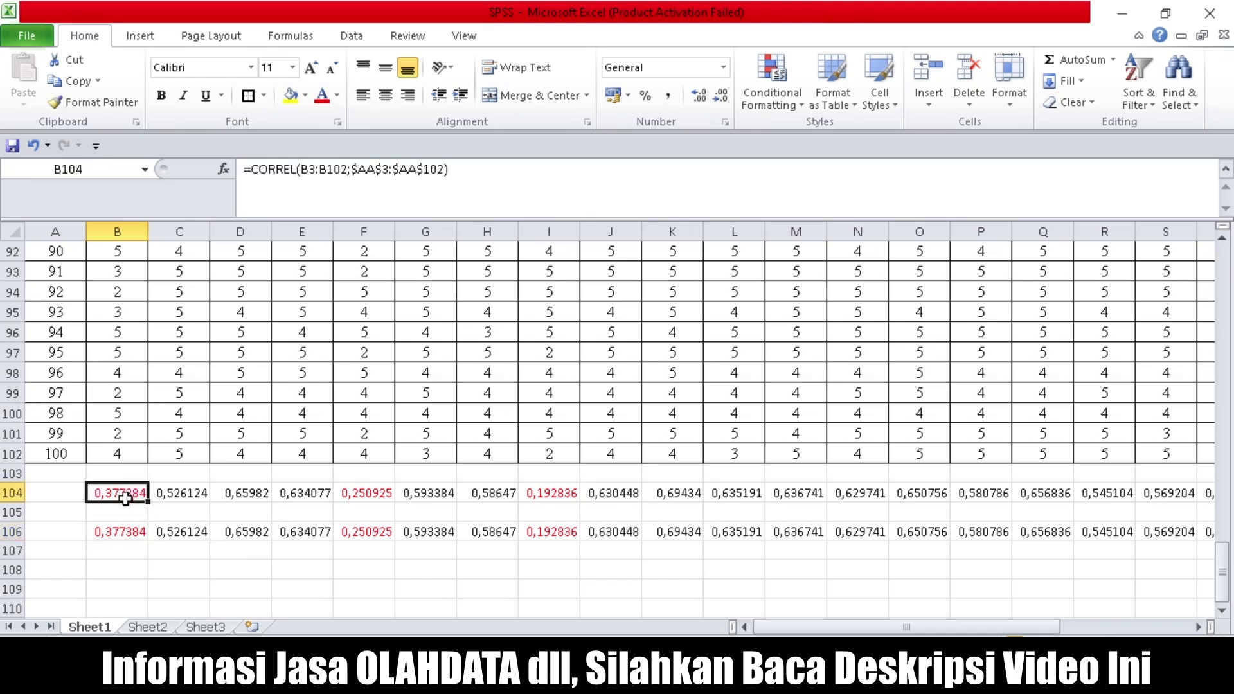
left_click(113, 535)
Copy item column B's scores B3:B102.
left_click(116, 452)
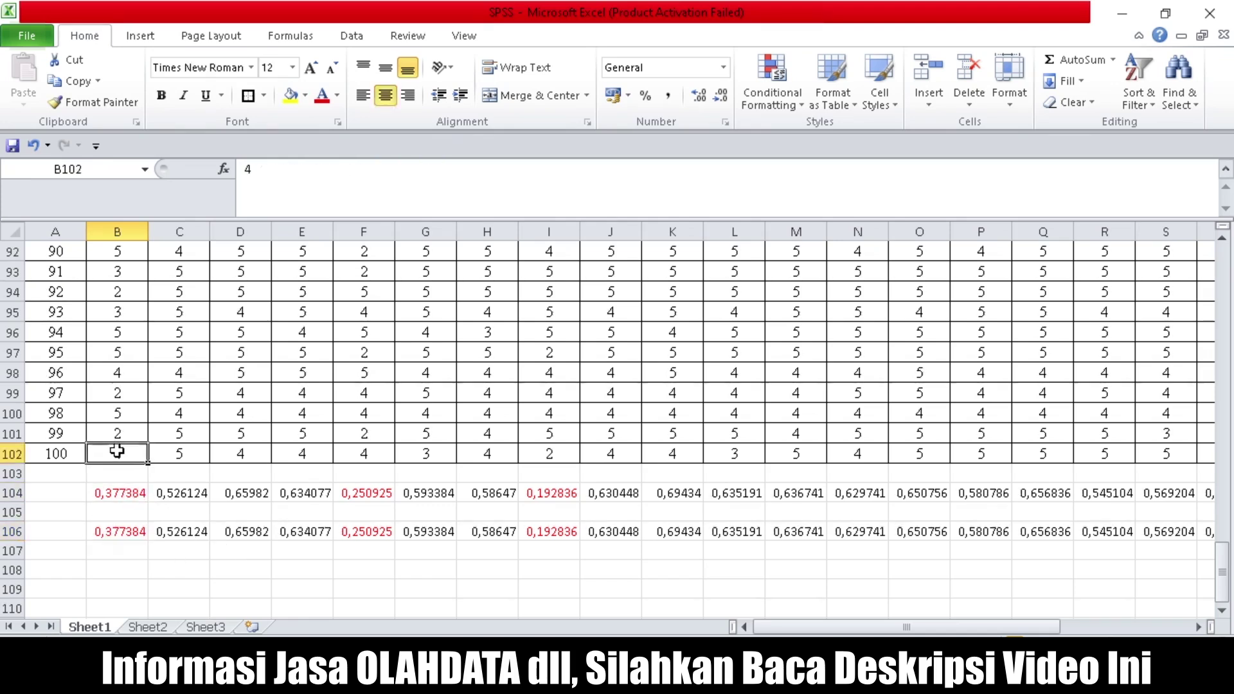
key("ctrl+shift+Up")
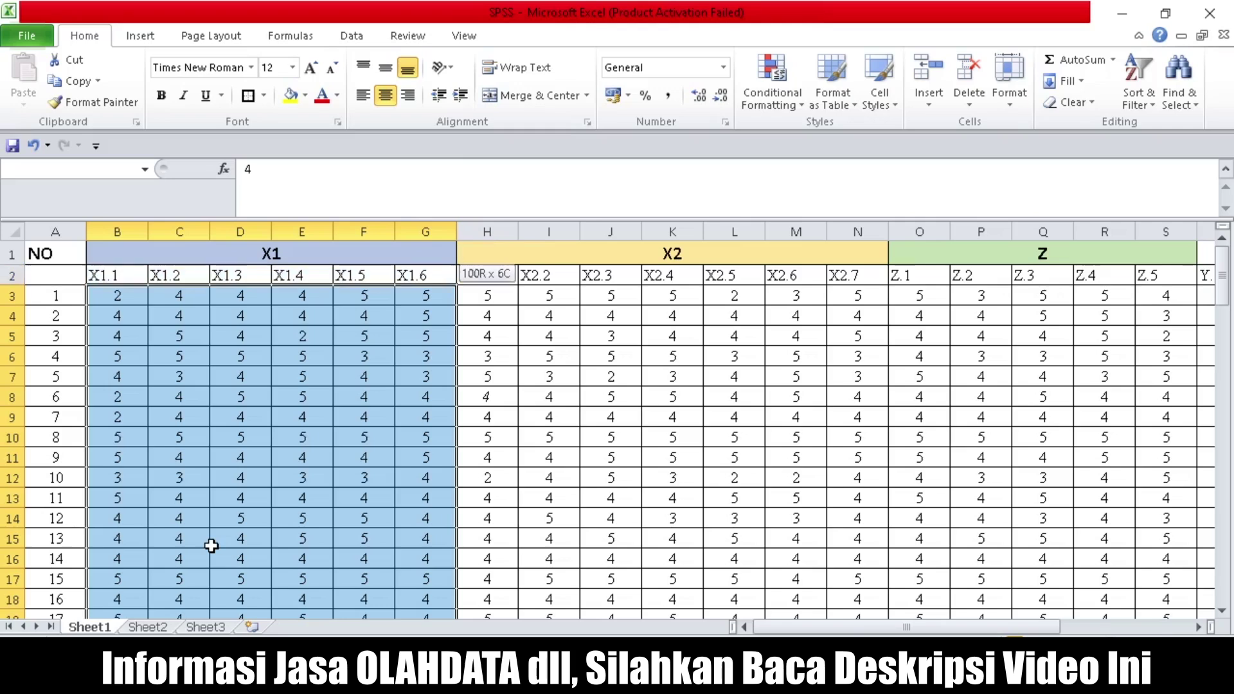
key("shift+Left")
key("shift+Left")
key("shift+Left")
key("shift+Left")
key("shift+Left")
key("ctrl+c")
Scroll down Sheet1, then switch to Sheet2 with its Ok flags.
scroll(211, 546, "down", 4)
scroll(212, 546, "down", 9)
scroll(212, 545, "down", 4)
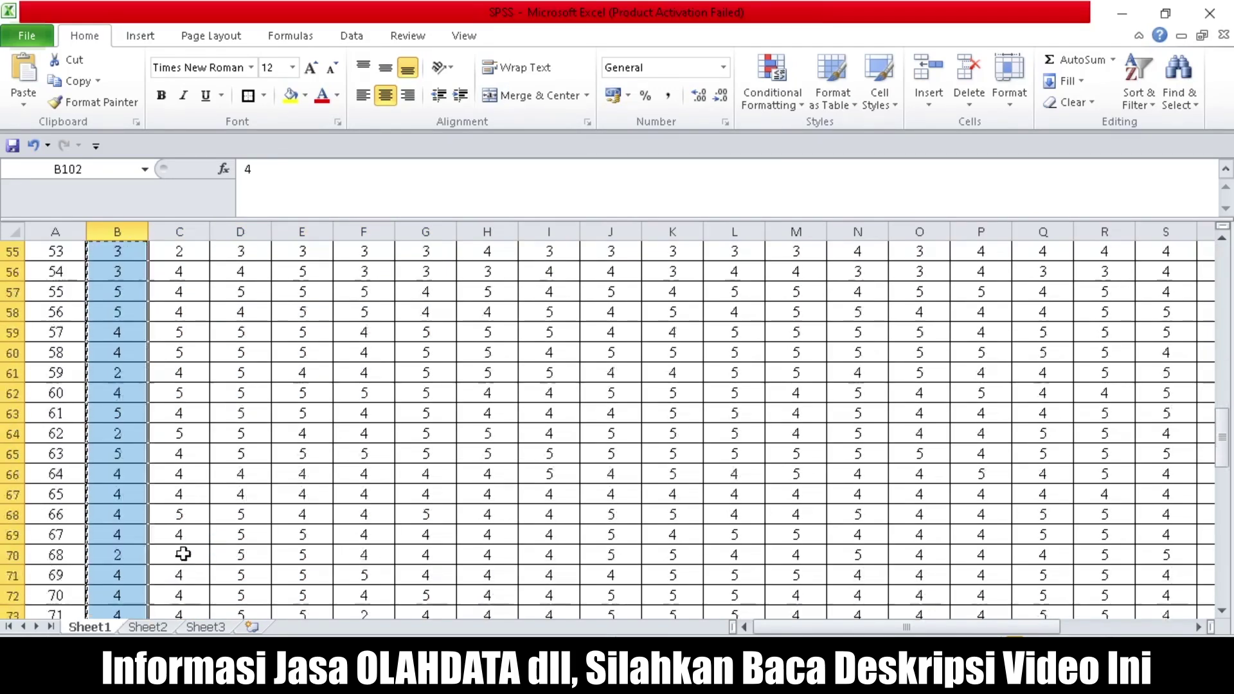
scroll(183, 556, "down", 7)
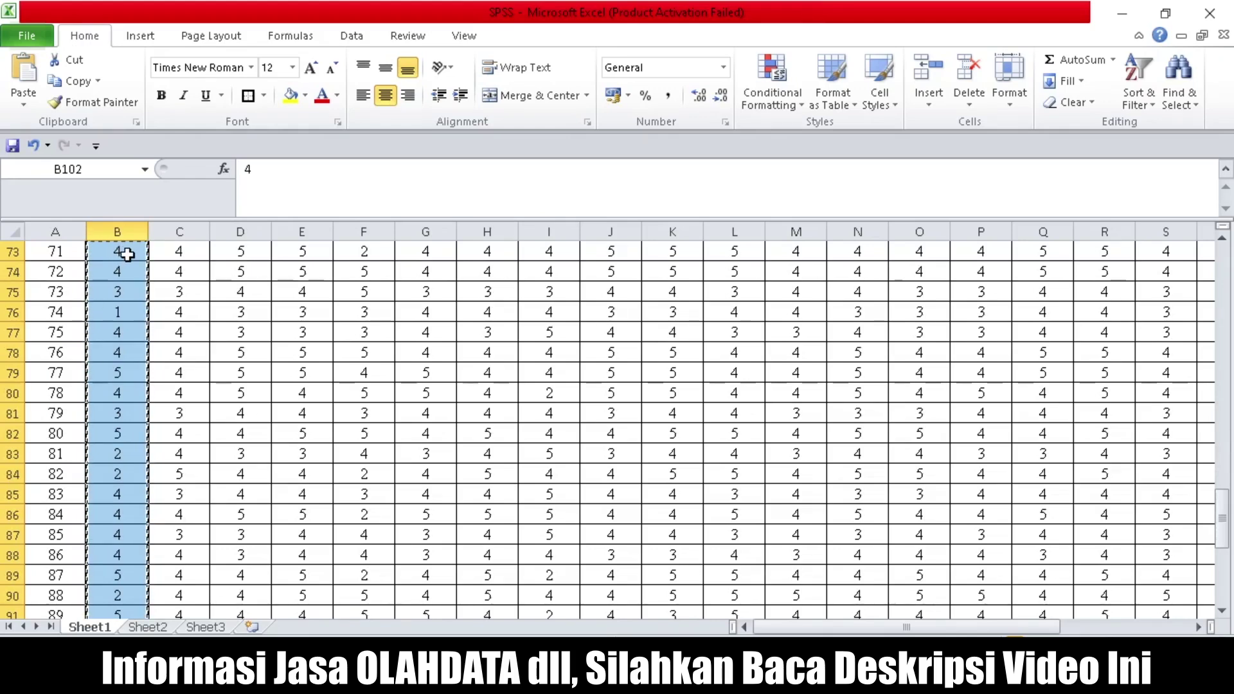
scroll(121, 426, "down", 4)
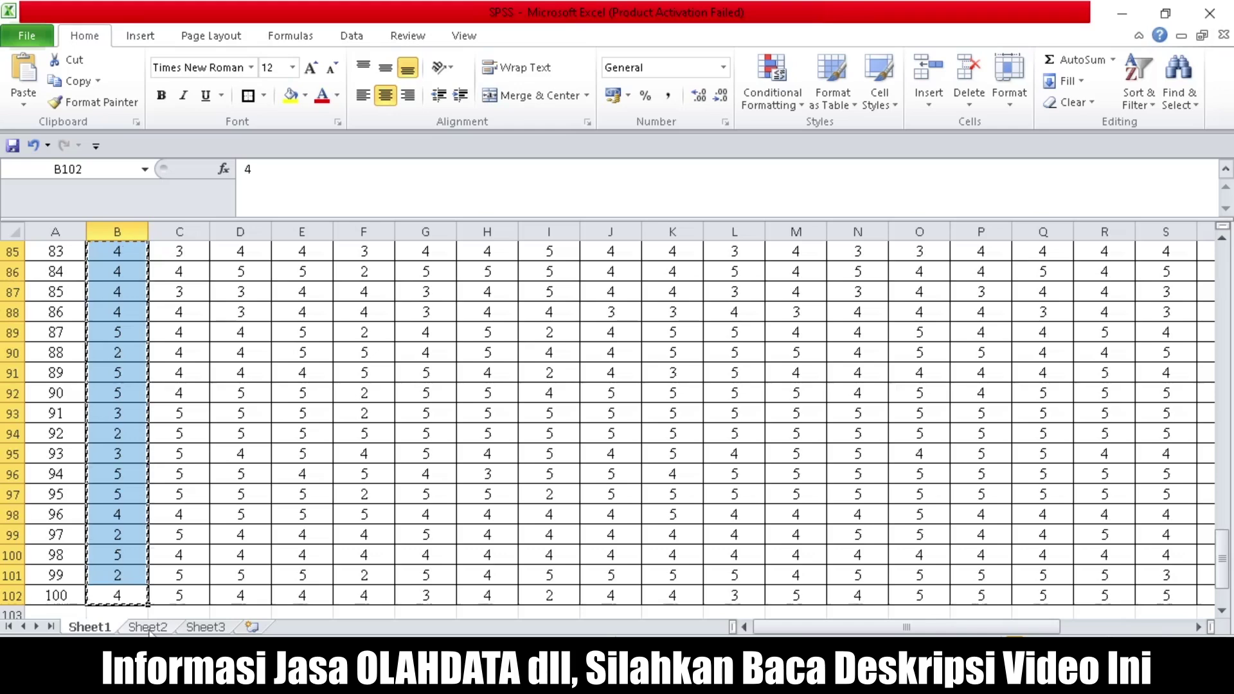
scroll(140, 485, "down", 4)
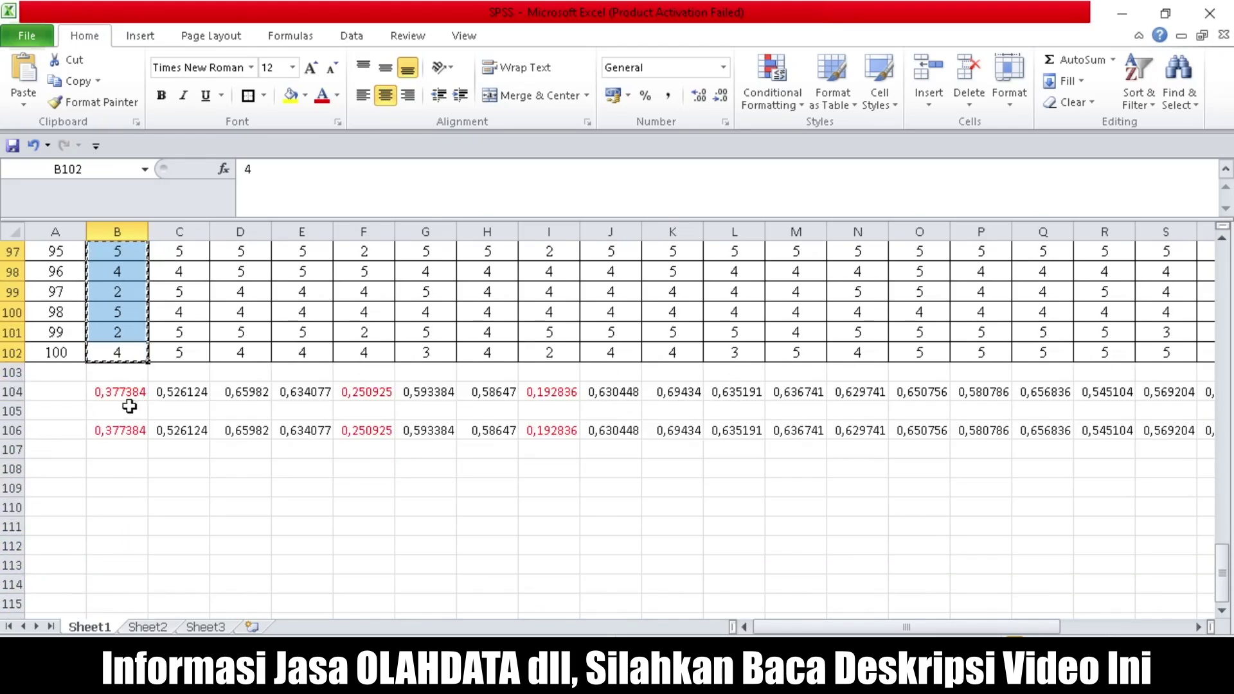
left_click(149, 626)
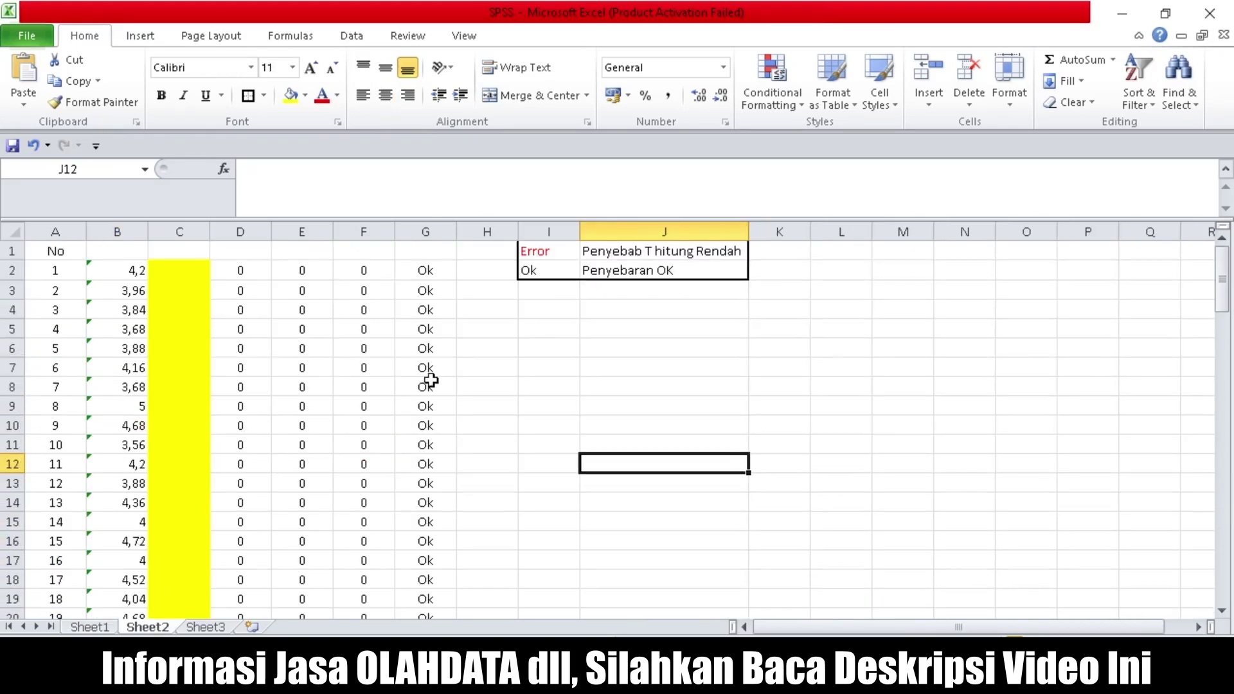
Paste the copied item scores as values into Sheet2's column C starting at C2.
left_click(535, 252)
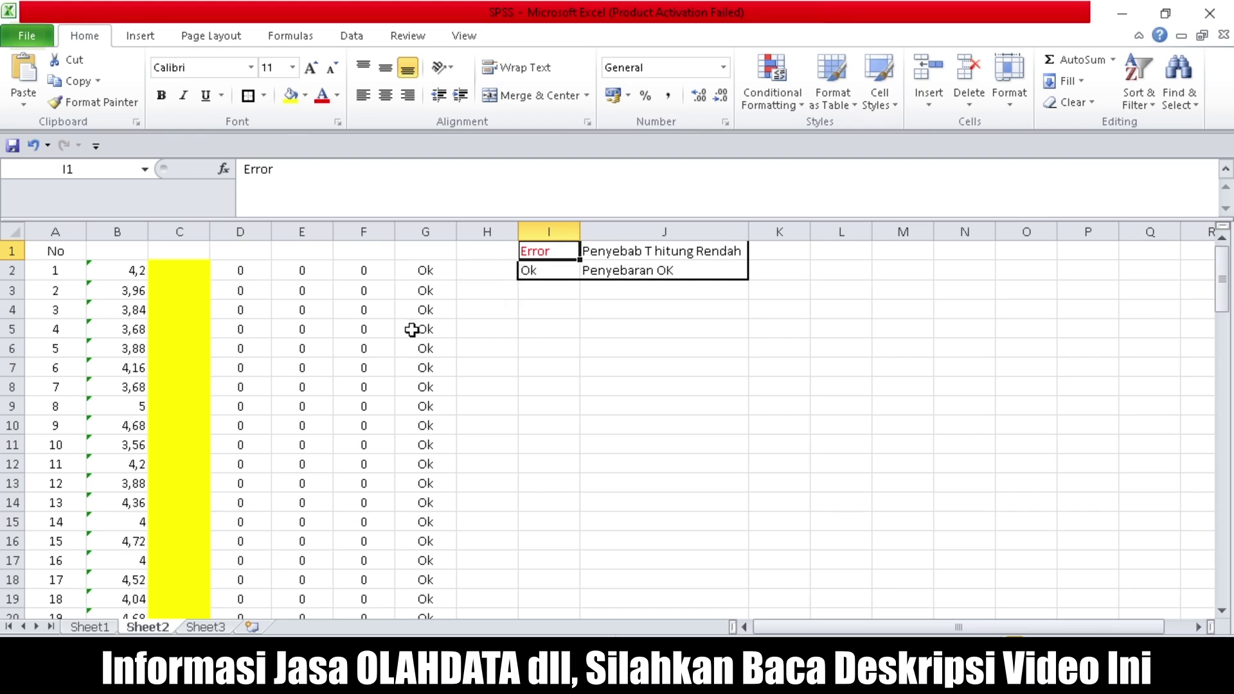
left_click(208, 273)
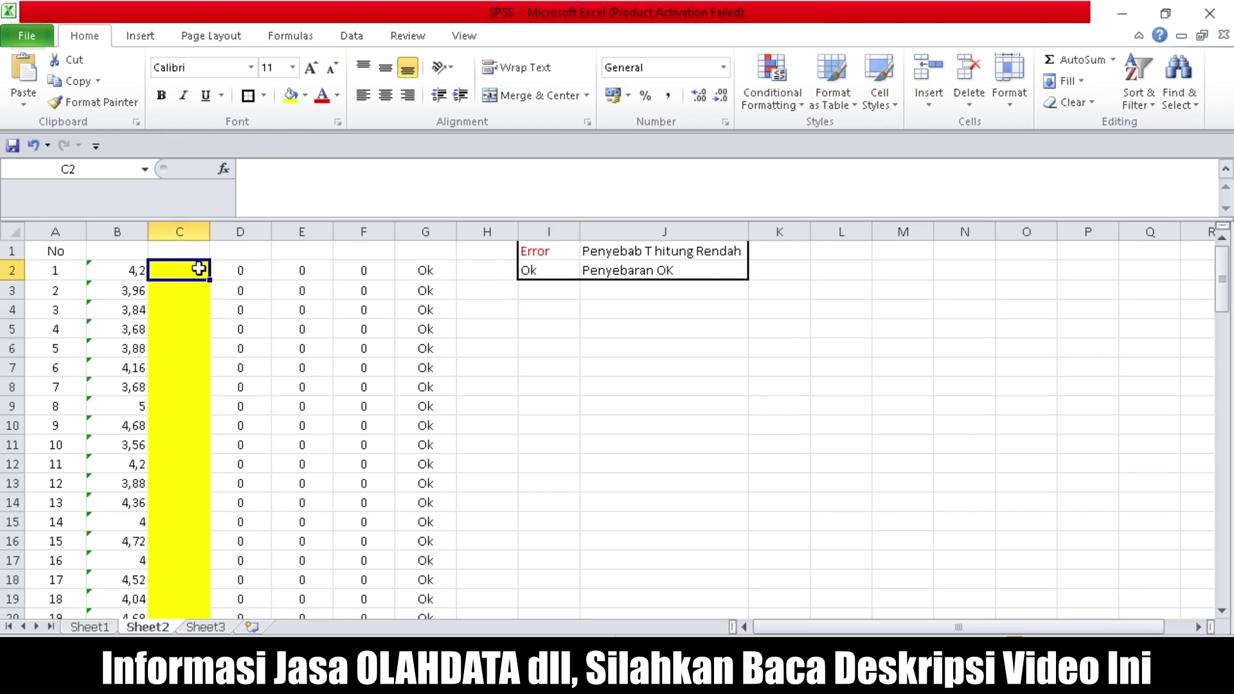
right_click(226, 362)
key("s")
key("v")
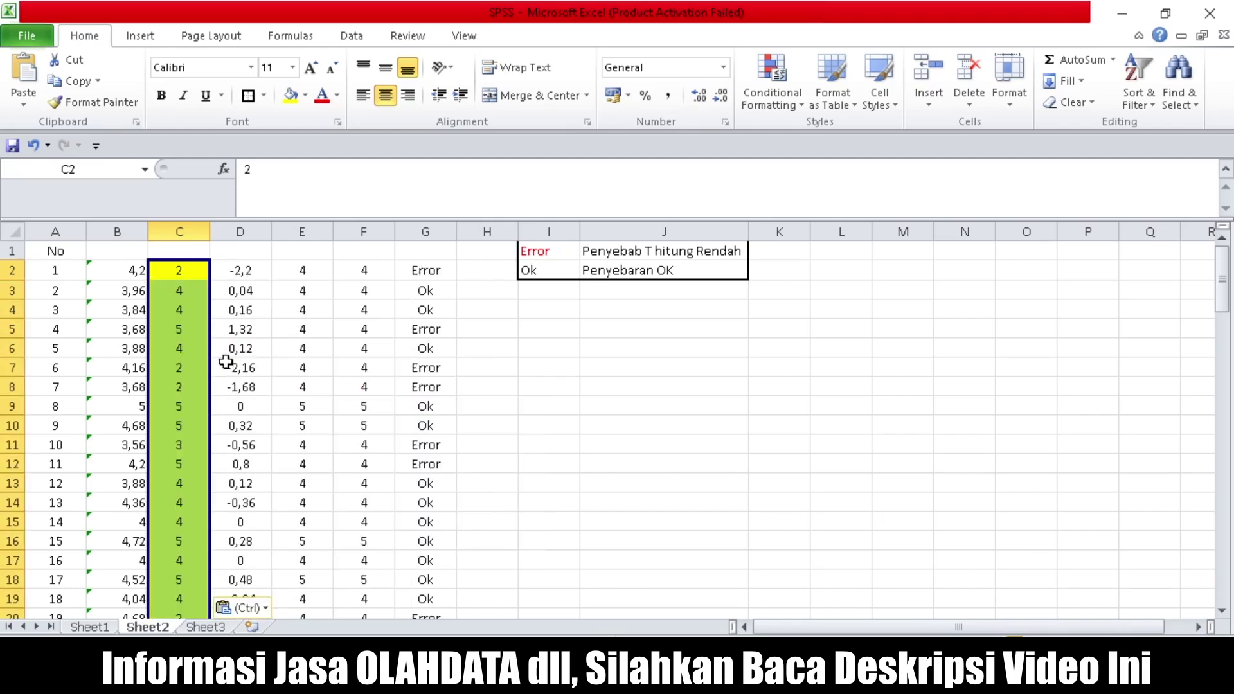
left_click(521, 371)
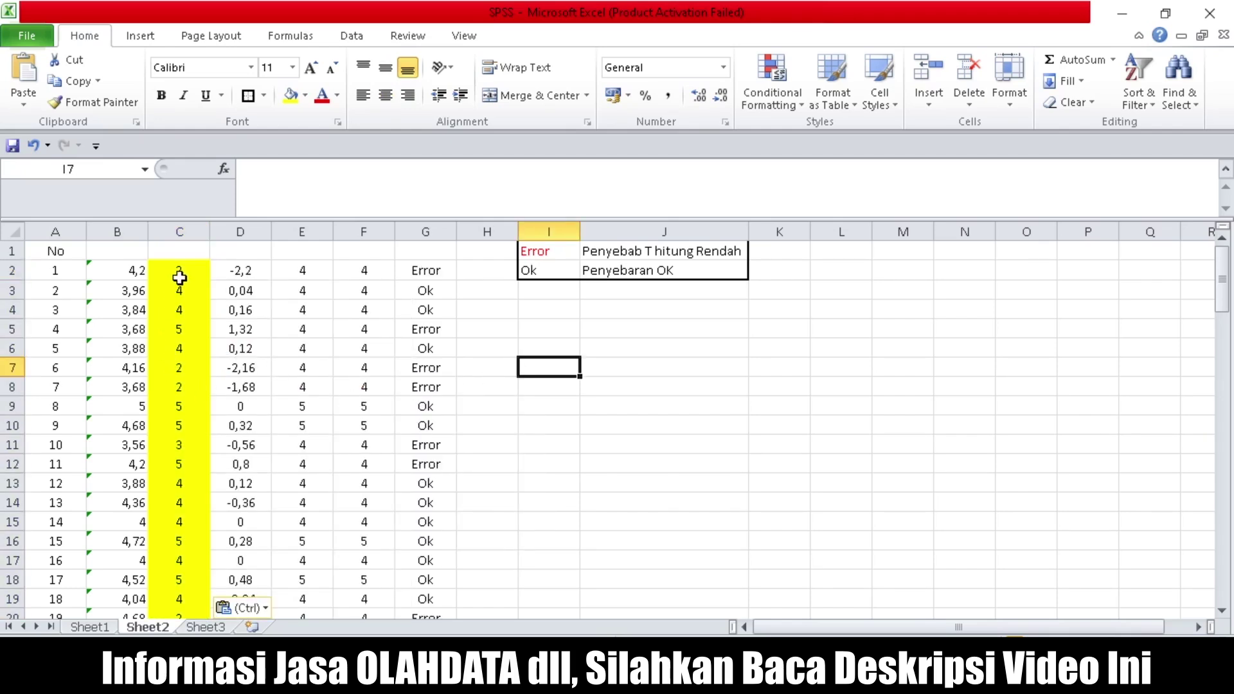
Review the pasted scores in column C against the Error/Ok flags in column G.
left_click_drag(180, 269, 179, 533)
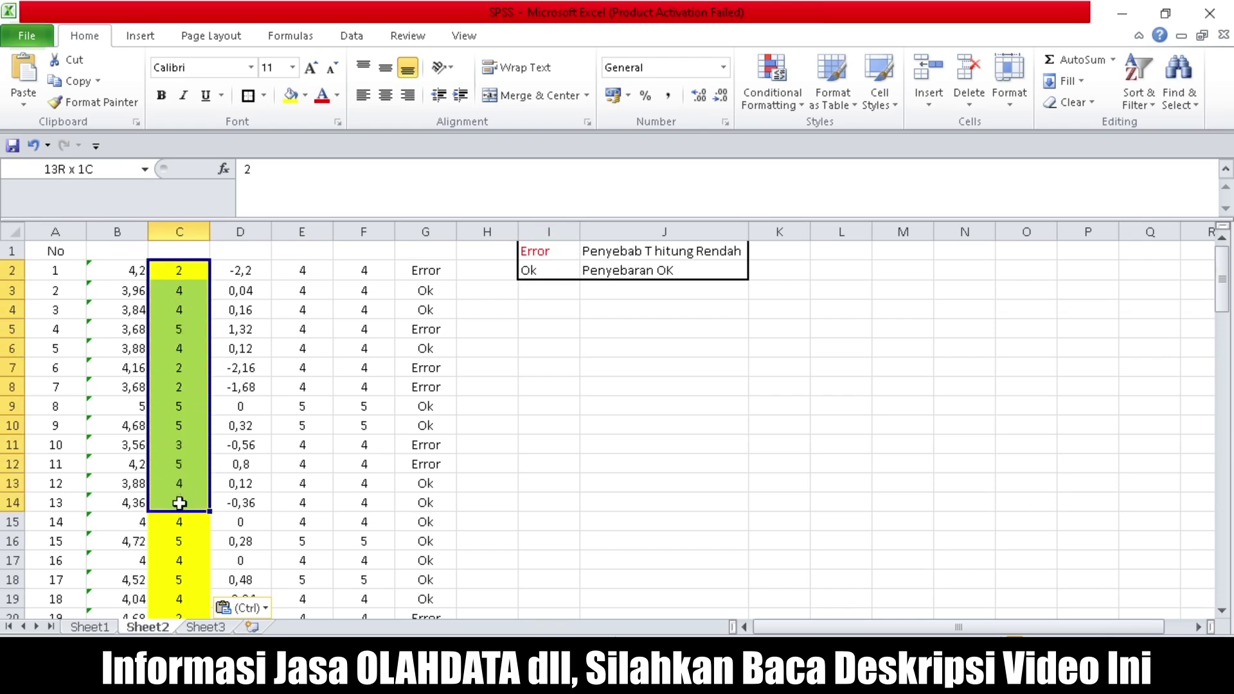
left_click(171, 427)
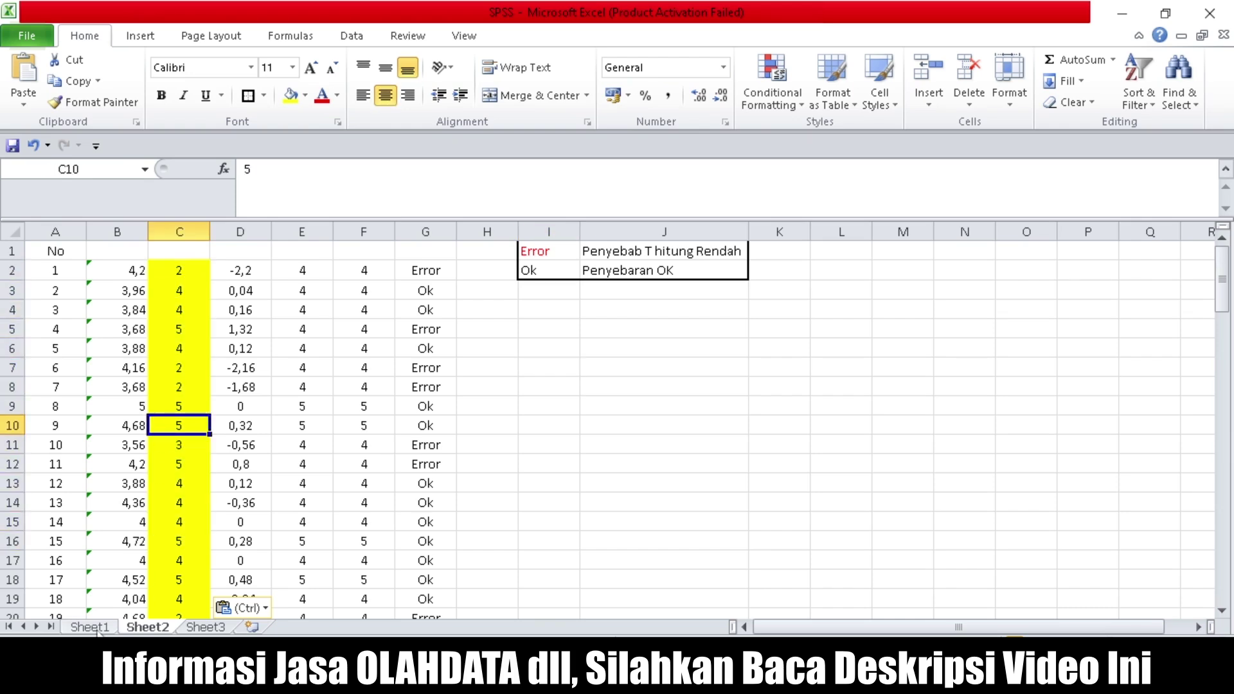
left_click(90, 626)
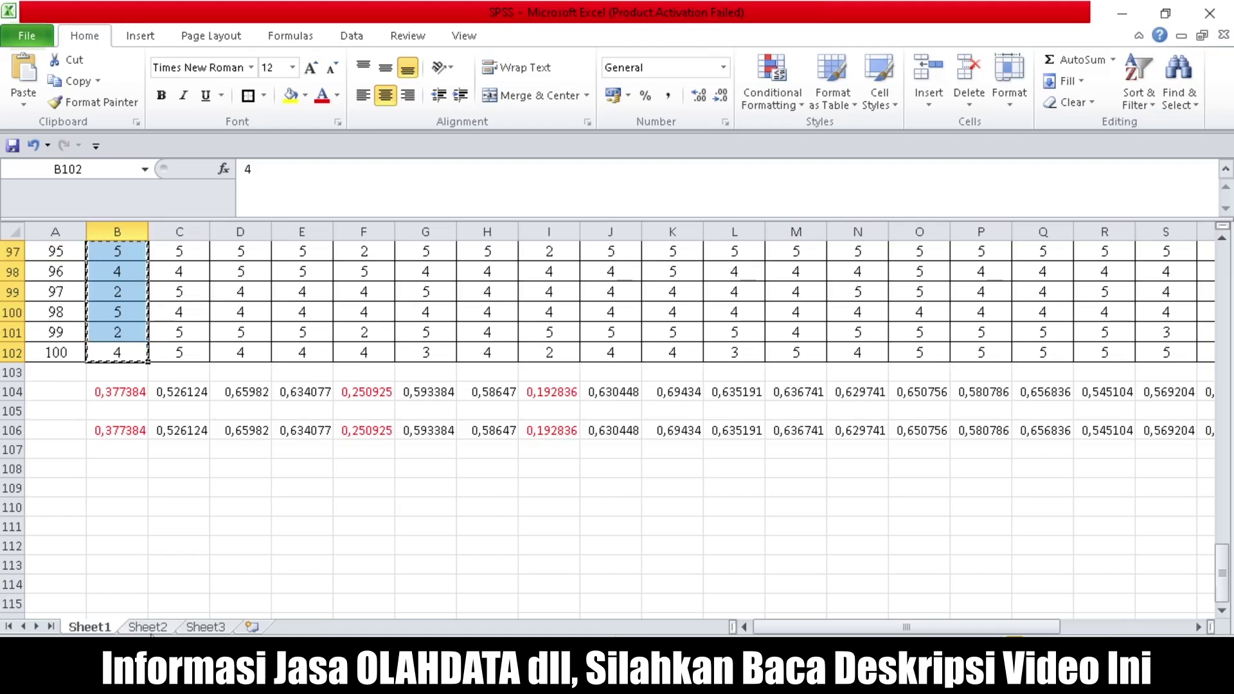
left_click(150, 630)
left_click(447, 276)
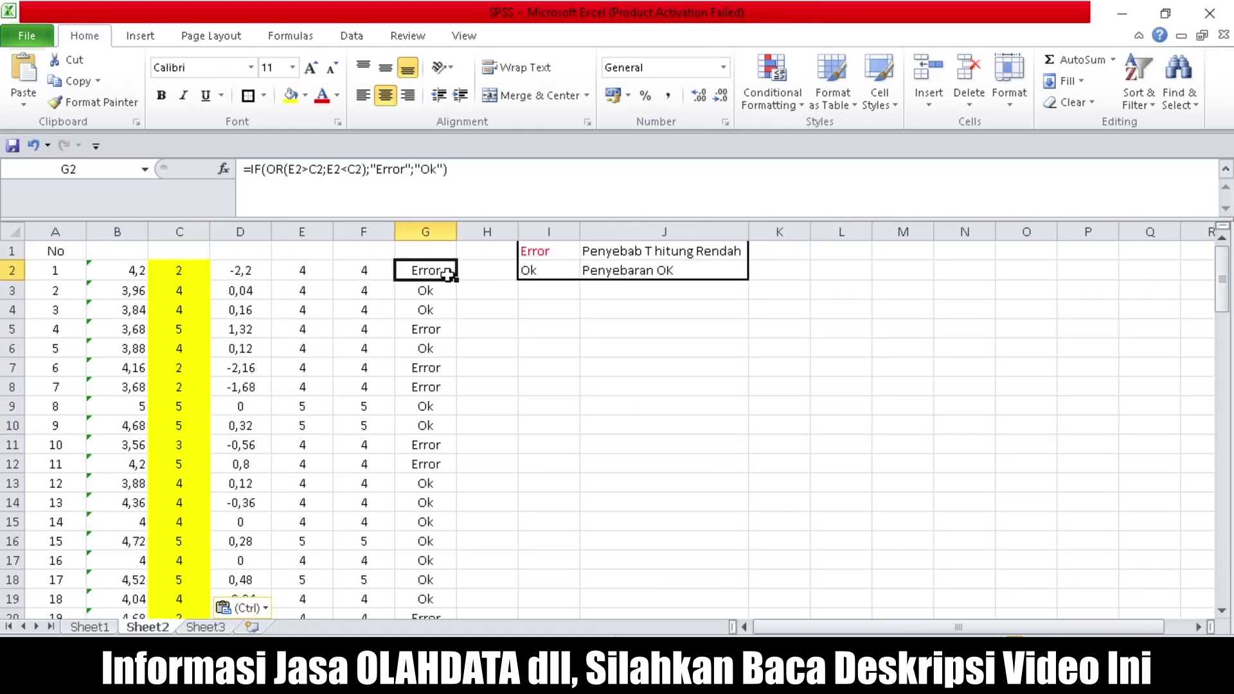
left_click(450, 330)
left_click(444, 368)
left_click(443, 394)
left_click(427, 271)
left_click(172, 271)
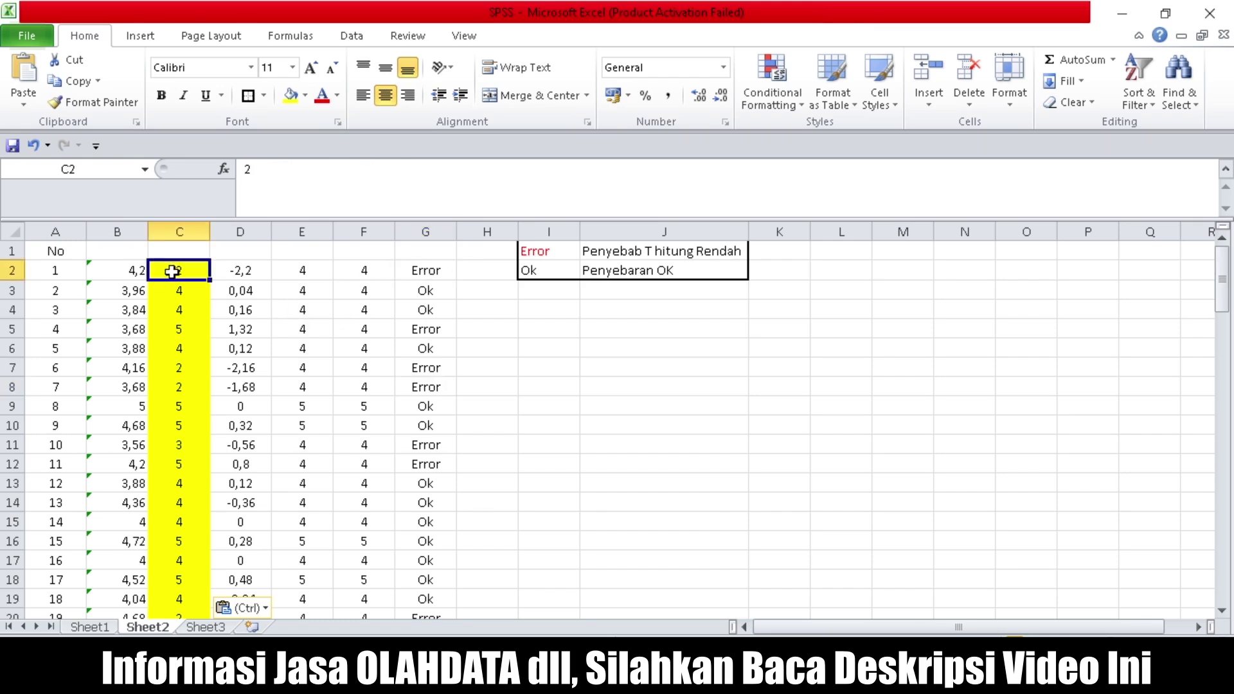
left_click(181, 328)
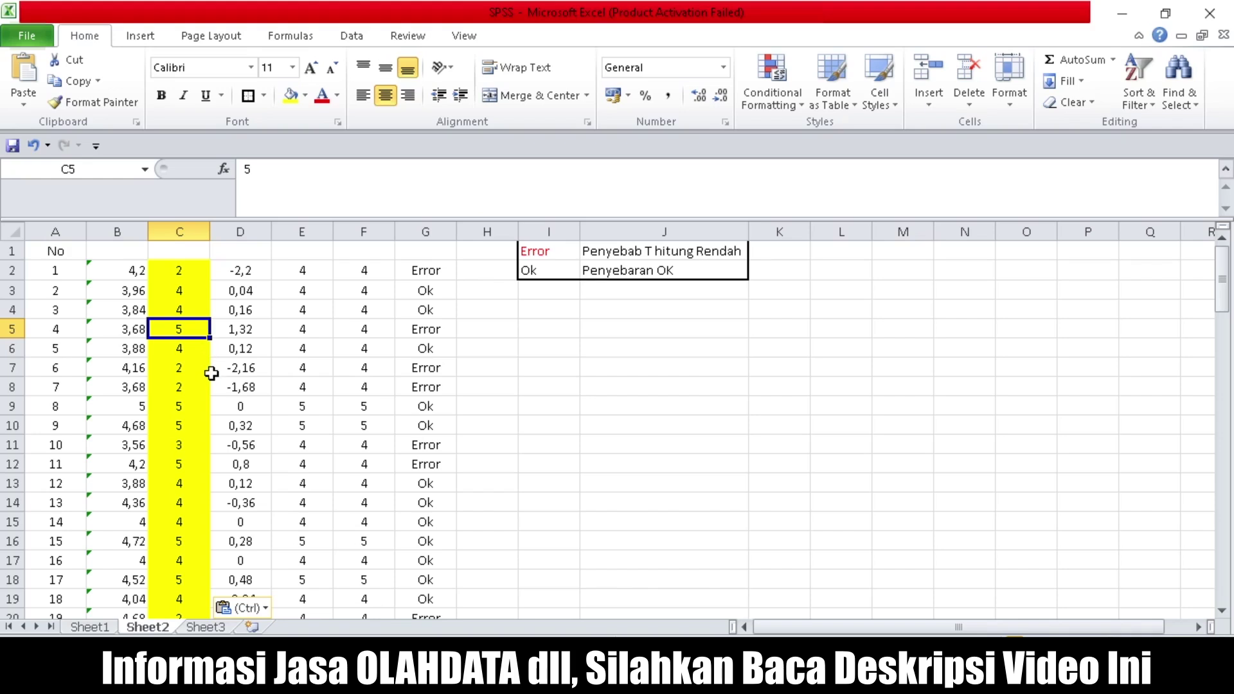
left_click(189, 391)
left_click(181, 372)
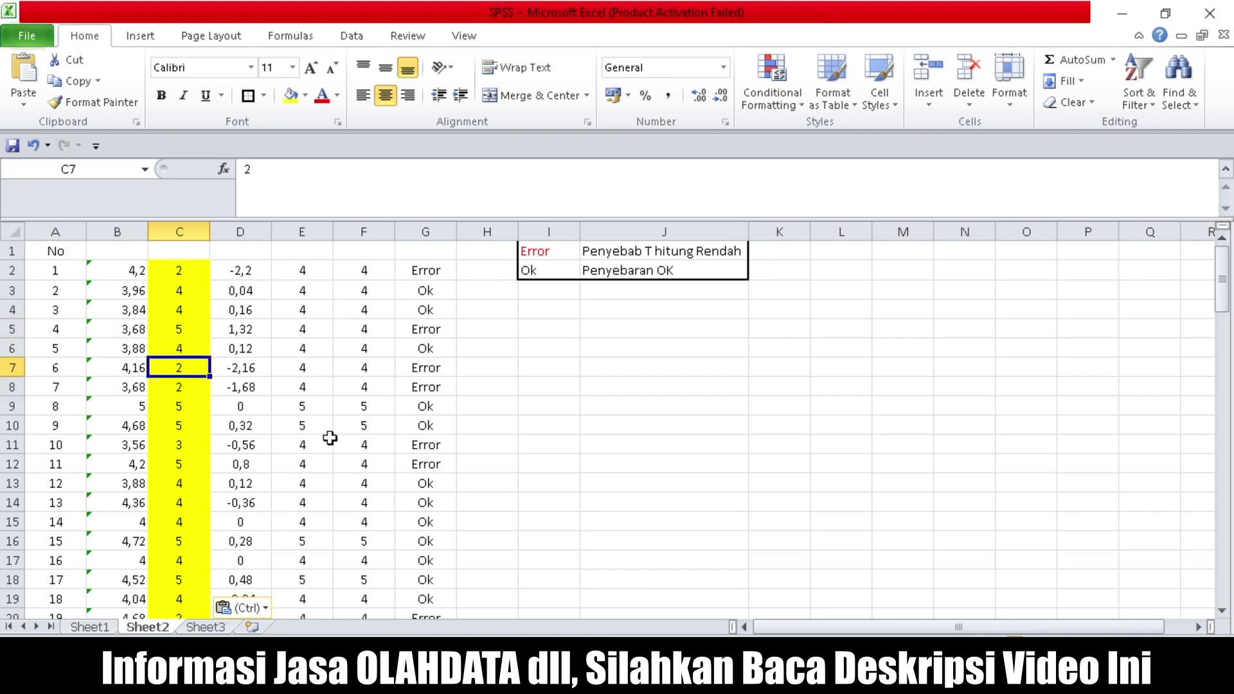
left_click(183, 445)
left_click(183, 465)
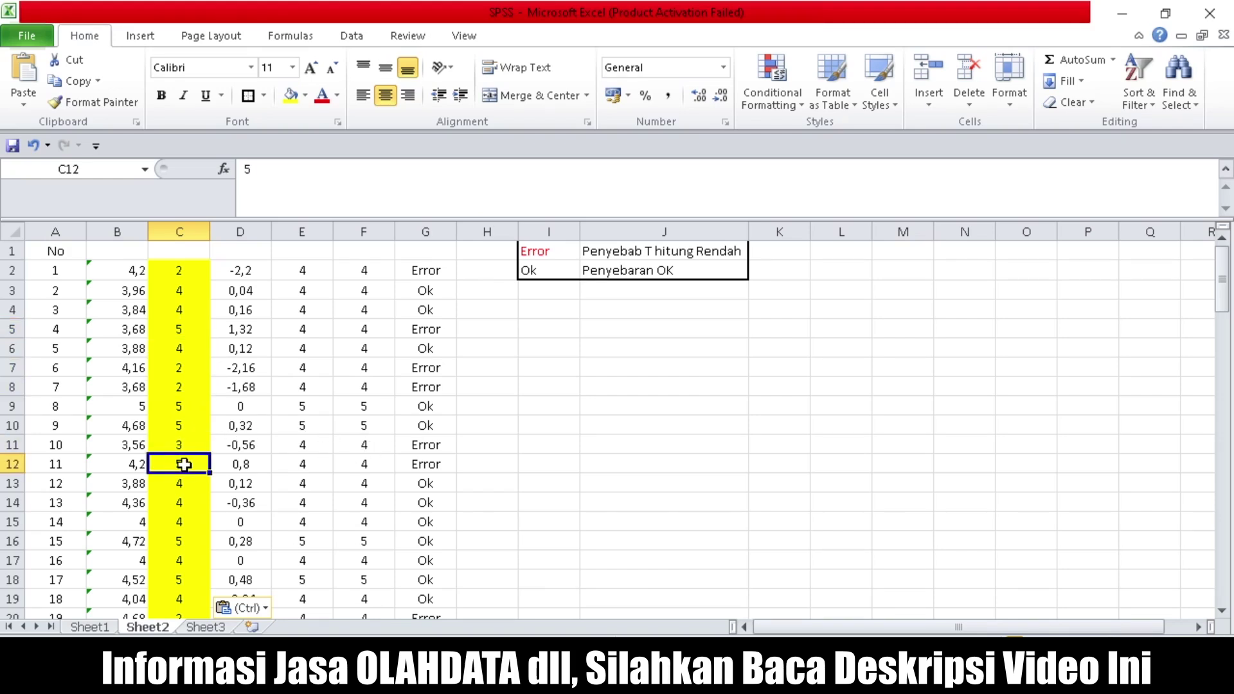
left_click(179, 480)
left_click(180, 466)
left_click(181, 447)
left_click(182, 460)
left_click(182, 447)
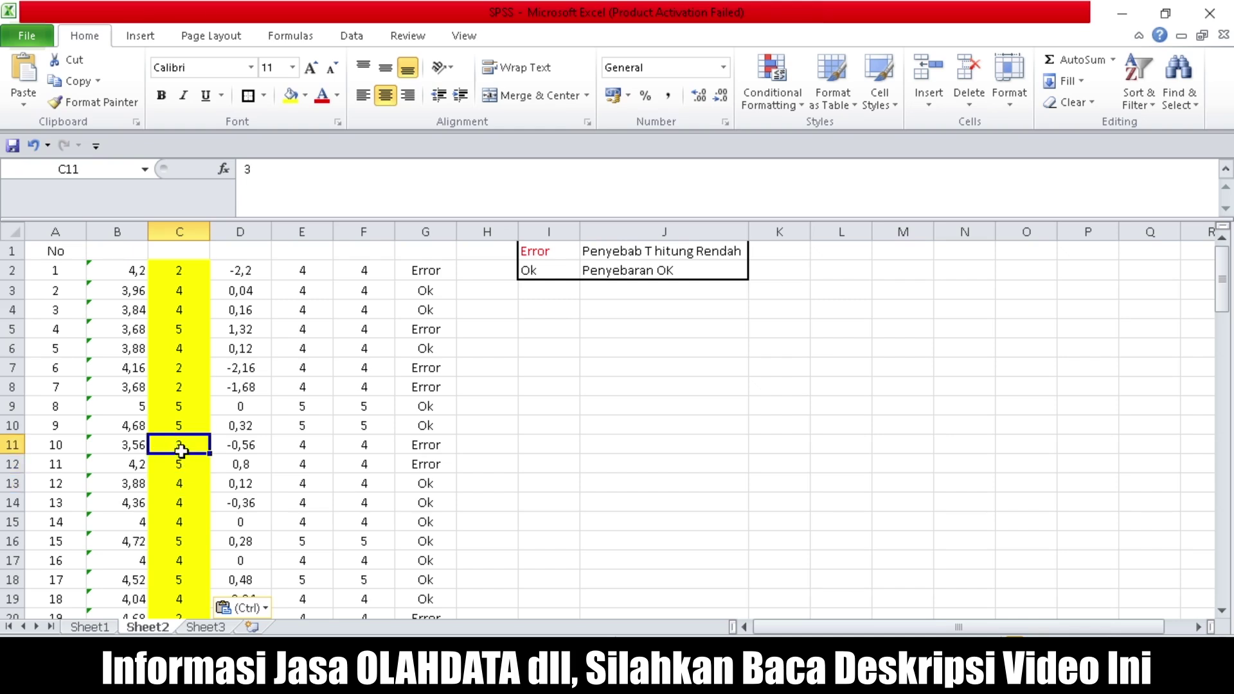
left_click(182, 463)
left_click(182, 445)
left_click(181, 468)
left_click(185, 447)
left_click(183, 464)
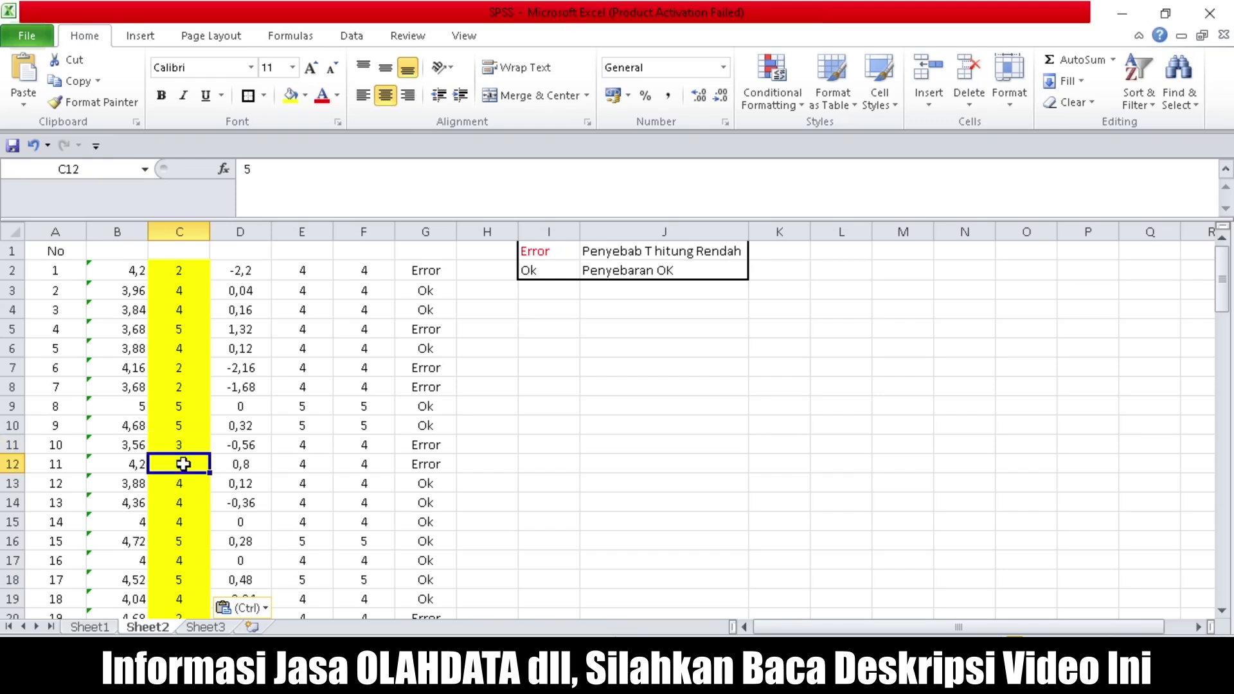
left_click(181, 443)
left_click(181, 461)
left_click(366, 444)
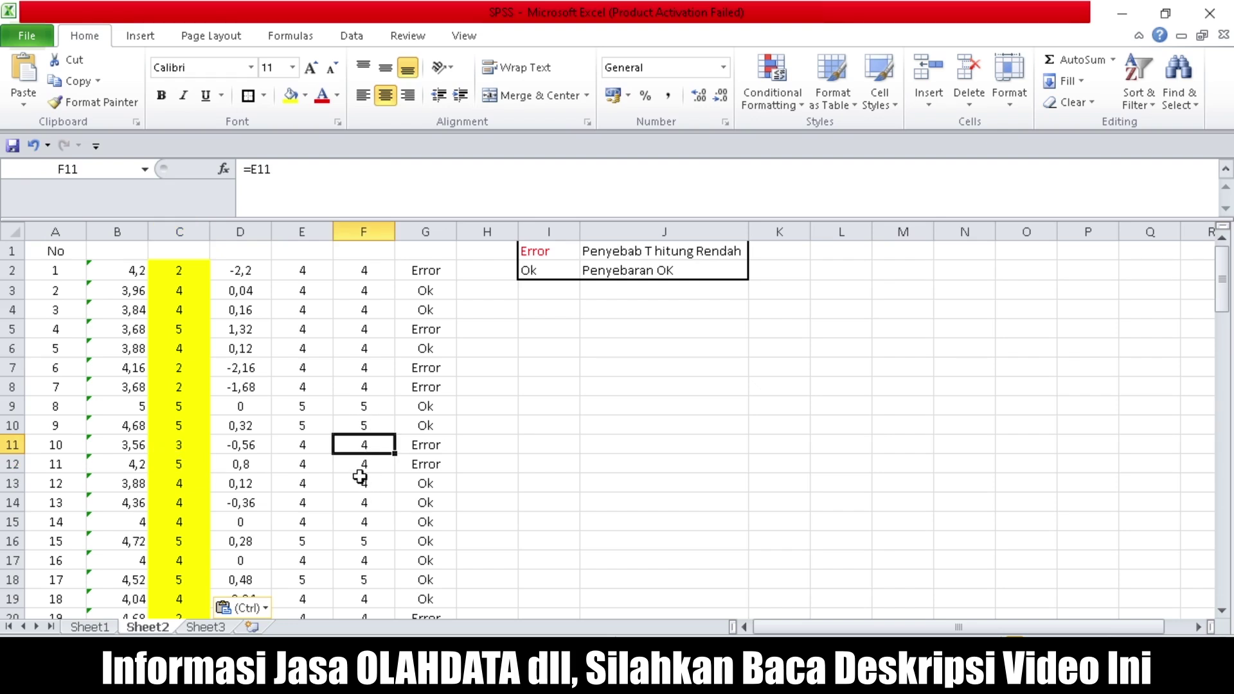
Check the IF adjustment formulas in column E, then copy adjusted scores E2:E101.
left_click(299, 270)
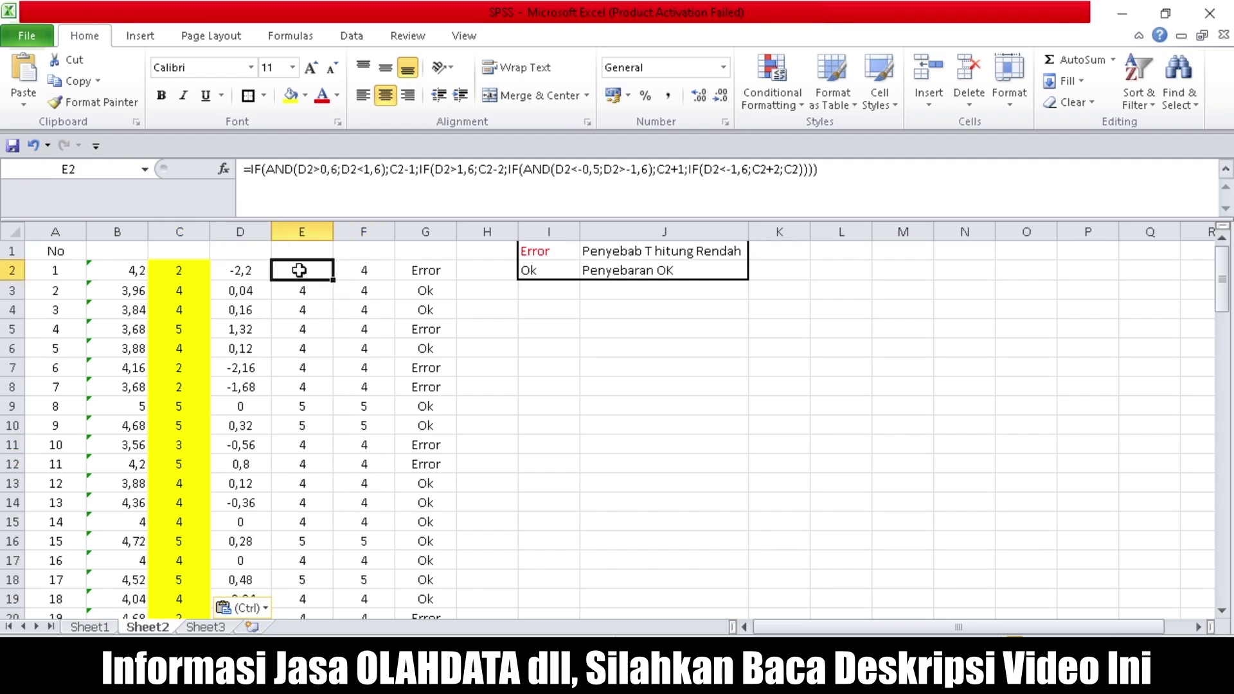
left_click(340, 311)
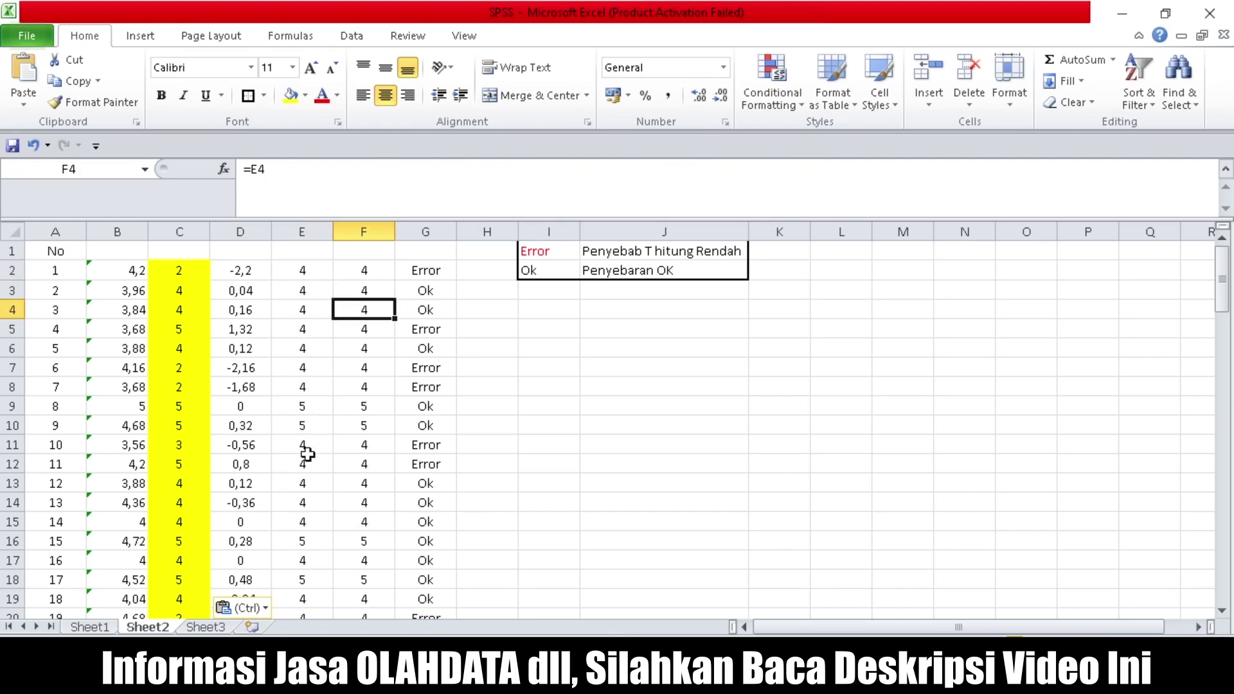
left_click(303, 364)
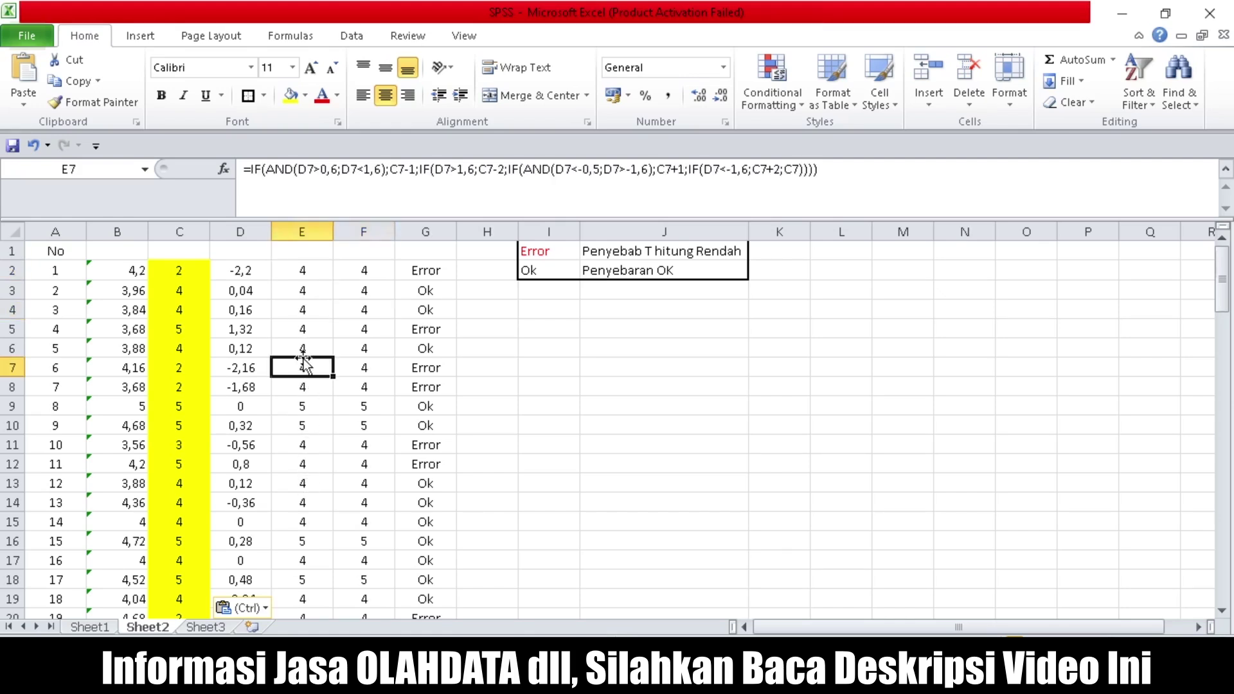
left_click(309, 469)
left_click(309, 521)
left_click(308, 273)
left_click(174, 270)
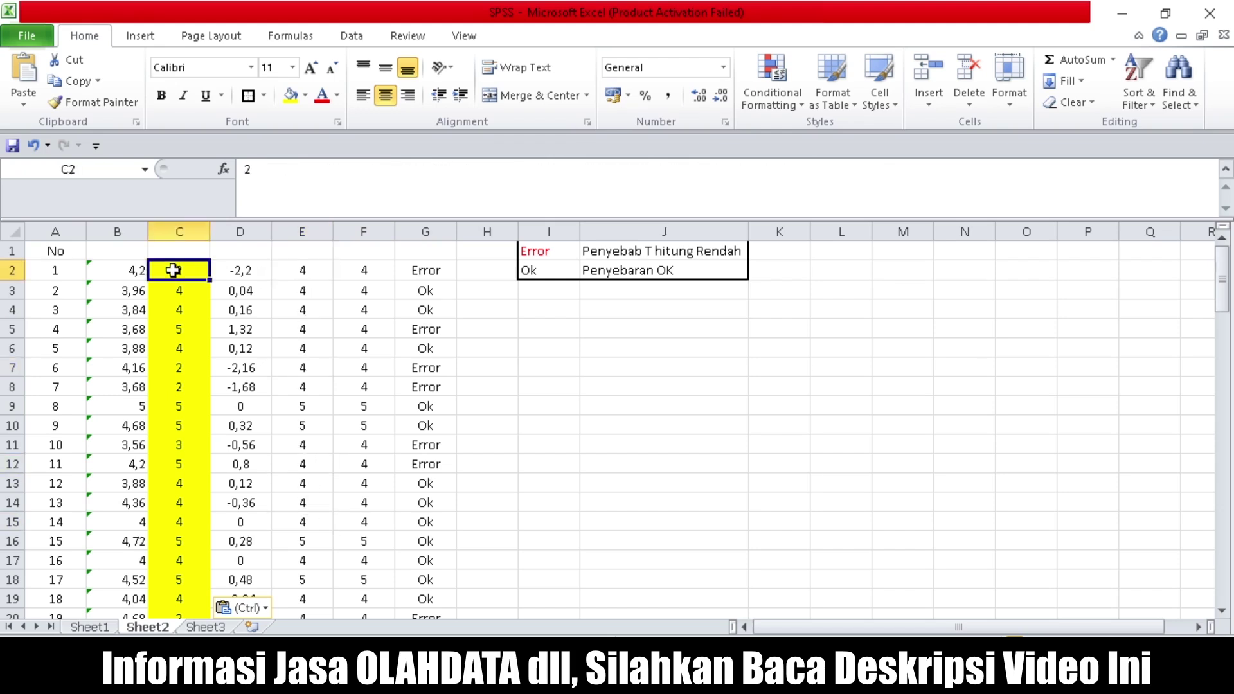
left_click(319, 276)
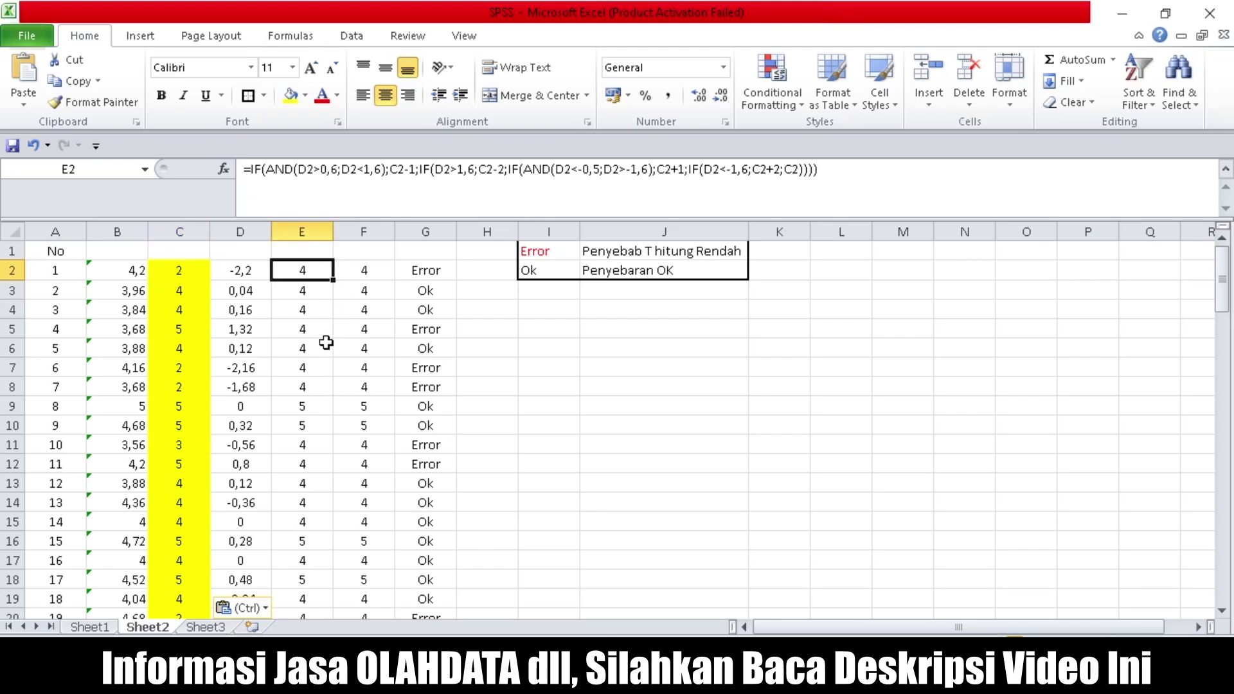
key("ctrl+shift+Down")
key("ctrl+c")
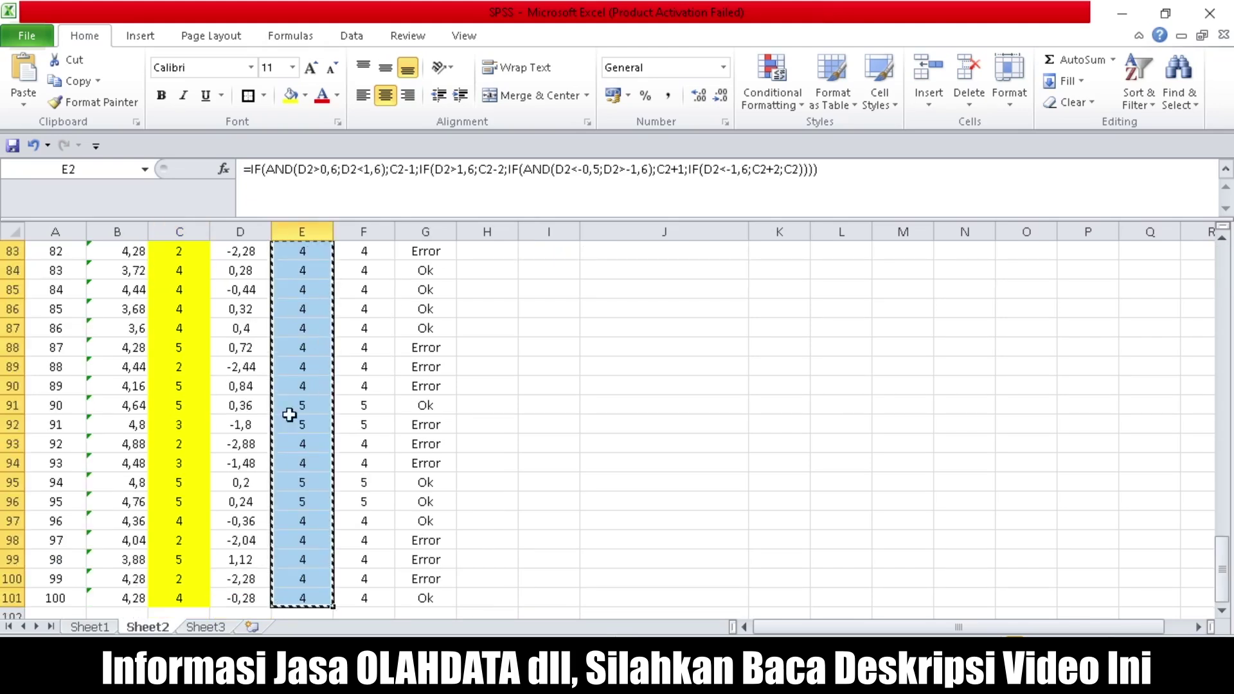
Paste the adjusted scores as values into Sheet1's X1.1 column starting at B3.
left_click(89, 626)
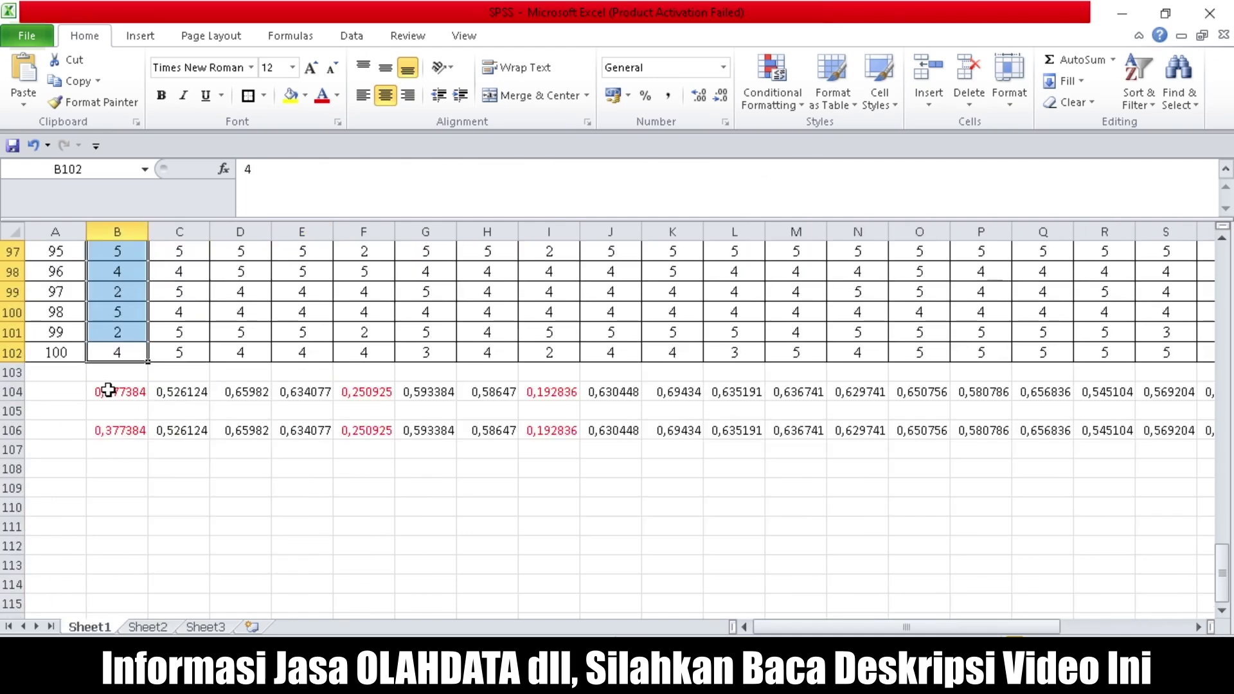
scroll(115, 377, "up", 6)
scroll(119, 378, "up", 11)
scroll(122, 358, "up", 12)
scroll(124, 353, "up", 3)
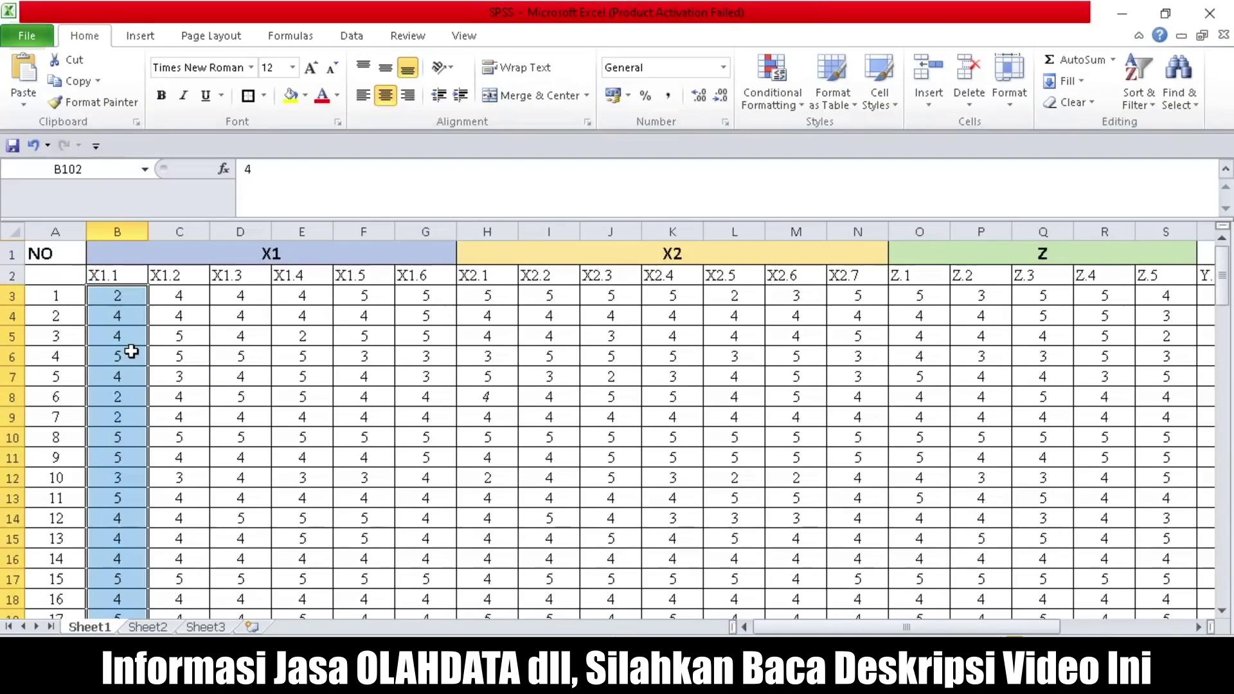
left_click(126, 295)
right_click(96, 297)
mouse_move(218, 407)
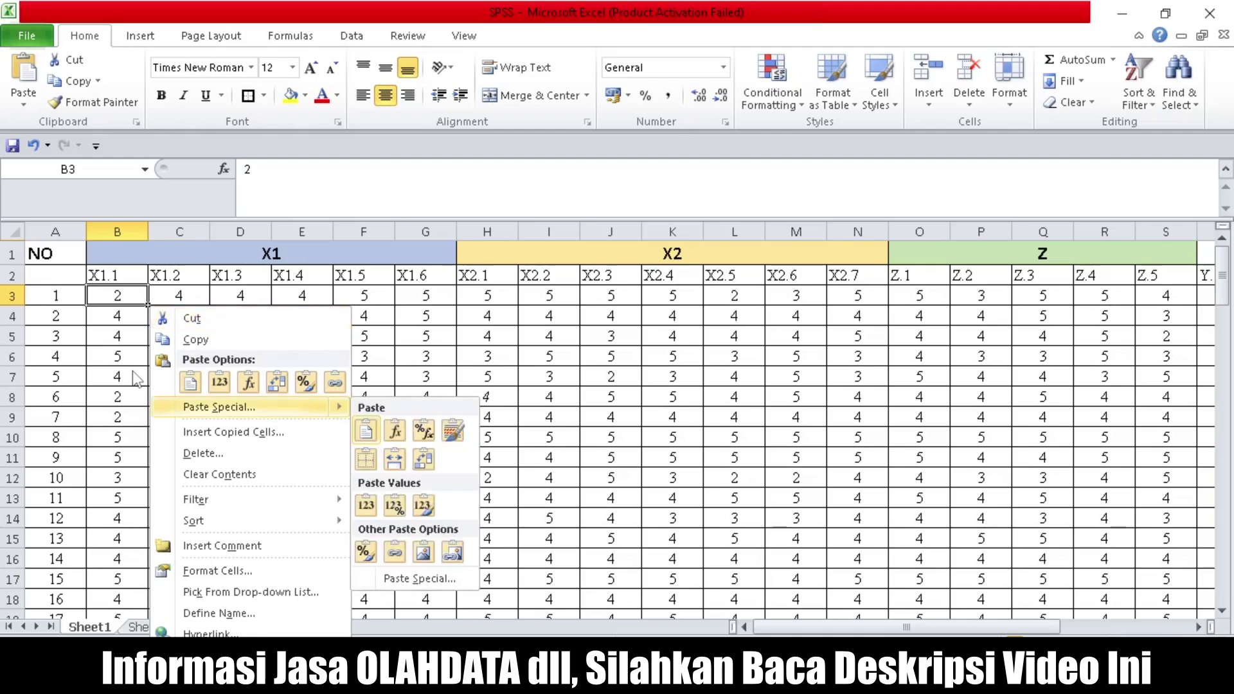
left_click(370, 436)
Confirm the X1.1 correlation in B104 rose to 0,698257 compared with B106.
scroll(134, 385, "down", 9)
scroll(129, 437, "down", 11)
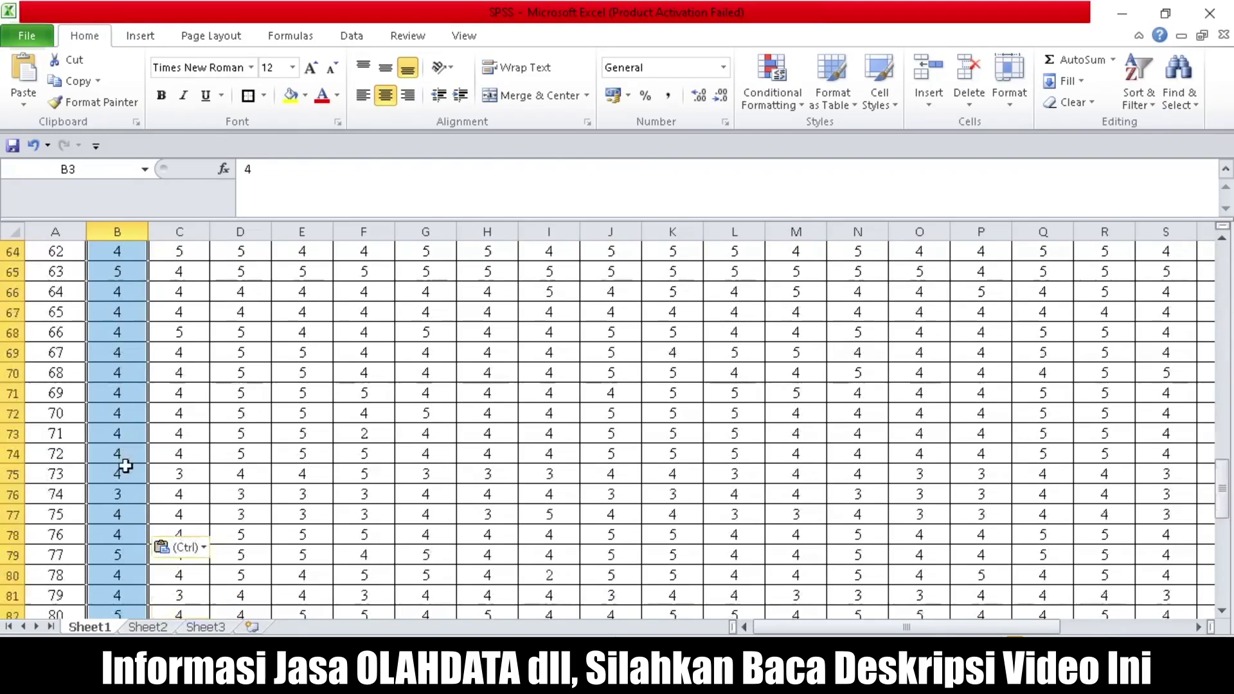
scroll(122, 482, "down", 13)
scroll(121, 502, "up", 1)
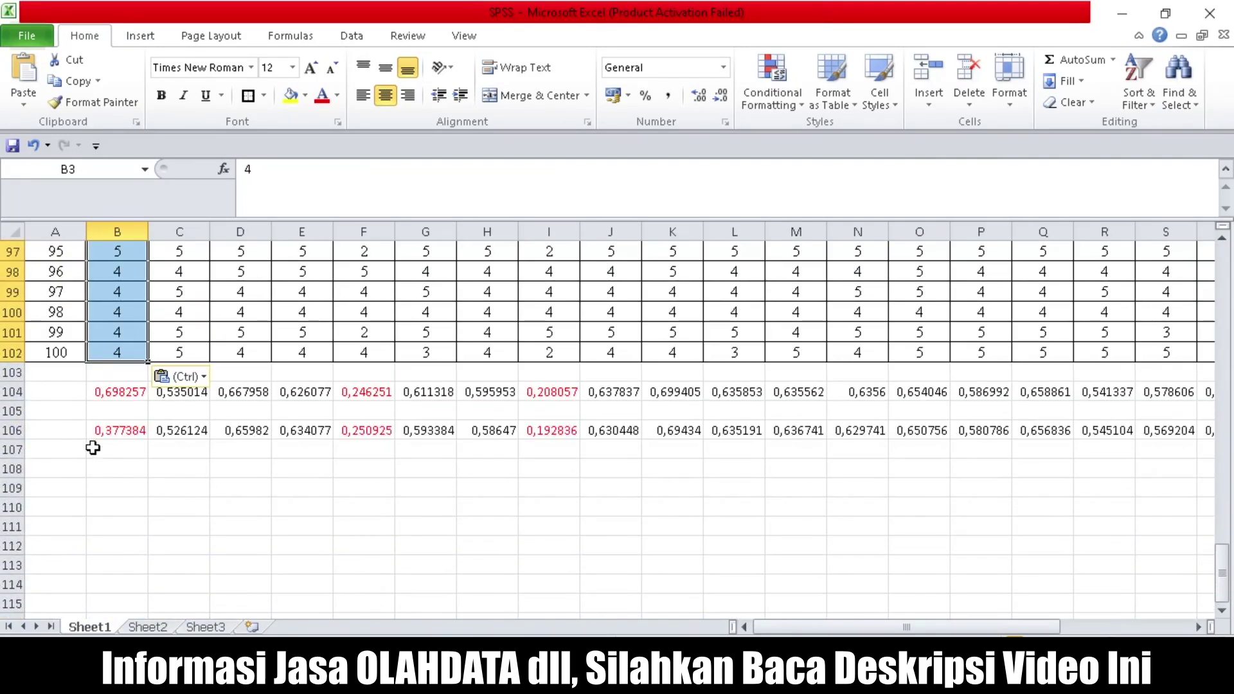
left_click(98, 430)
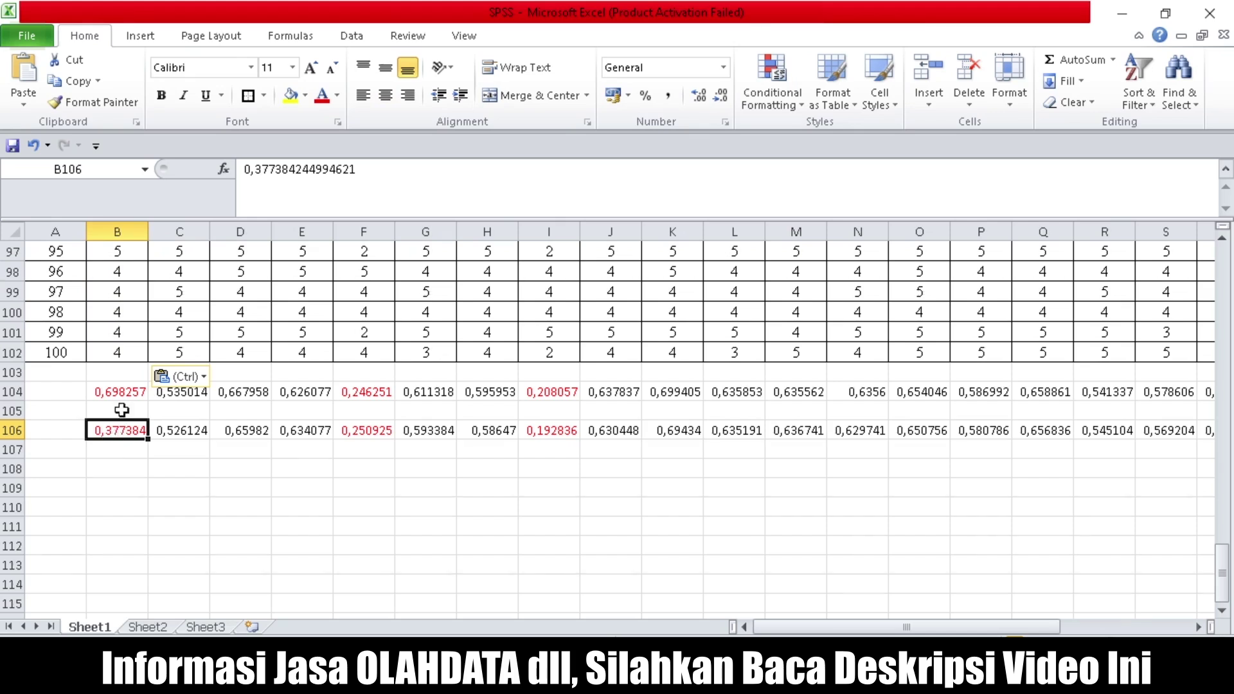
left_click(122, 393)
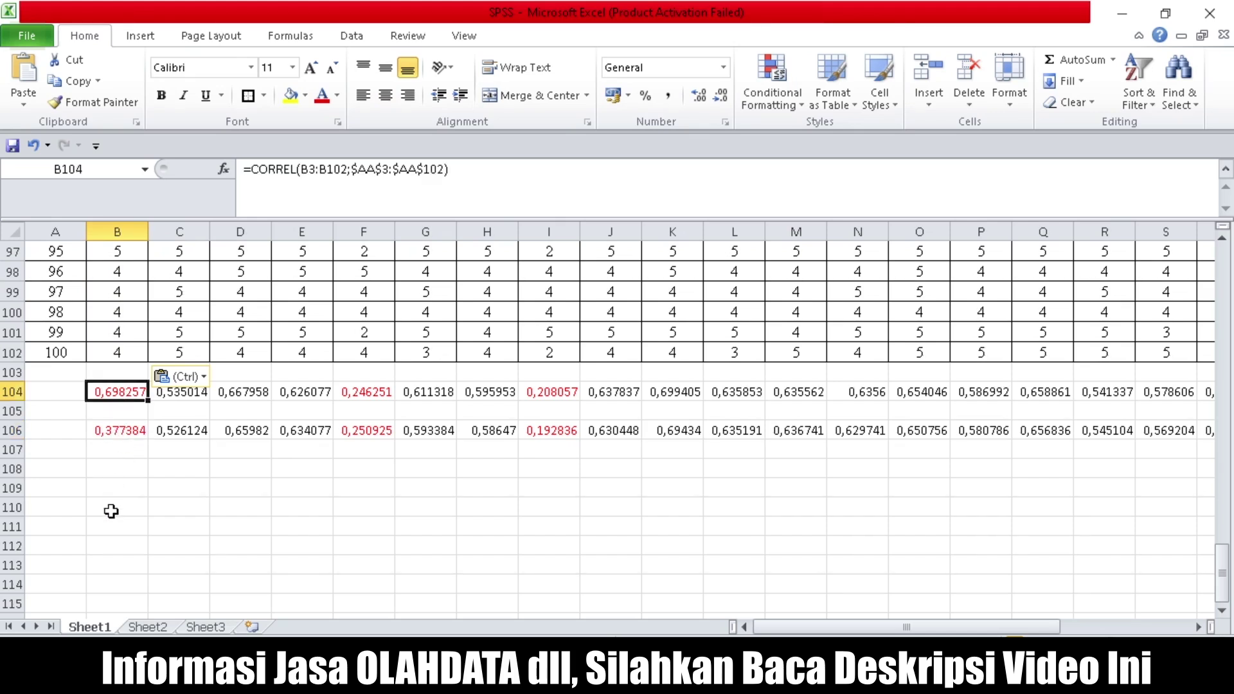
left_click(260, 450)
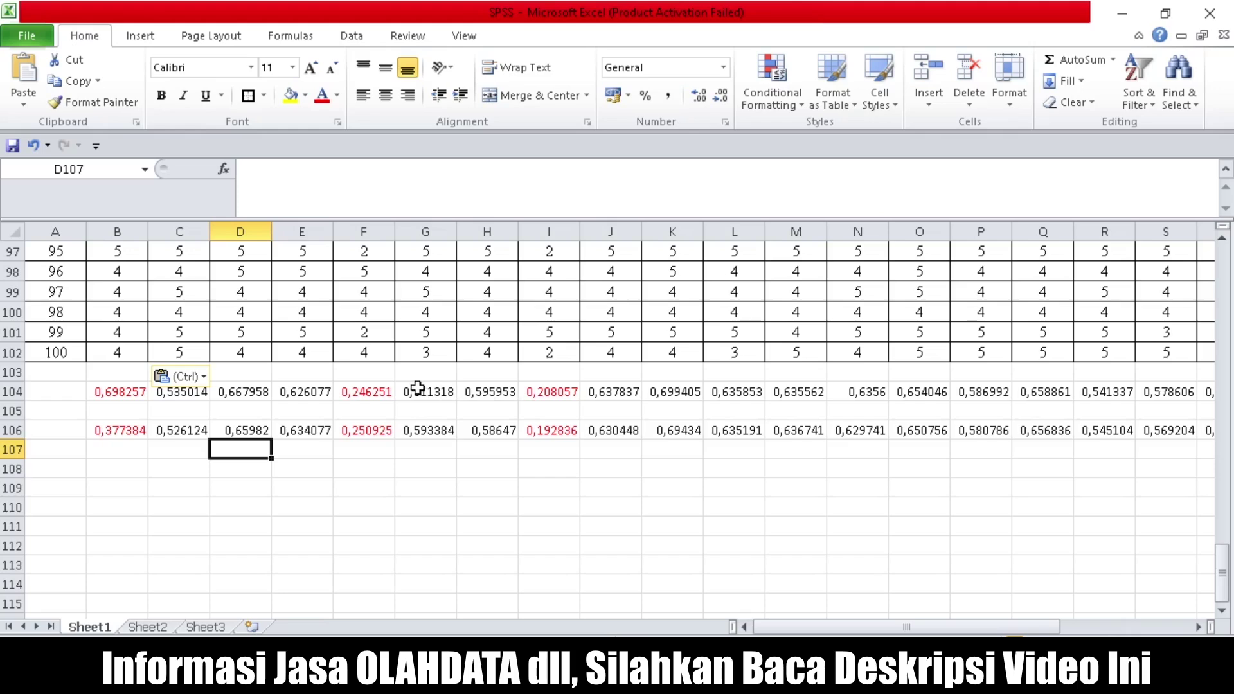
left_click(369, 389)
Copy the X1.5 scores F3:F102 and return to Sheet2.
left_click(371, 352)
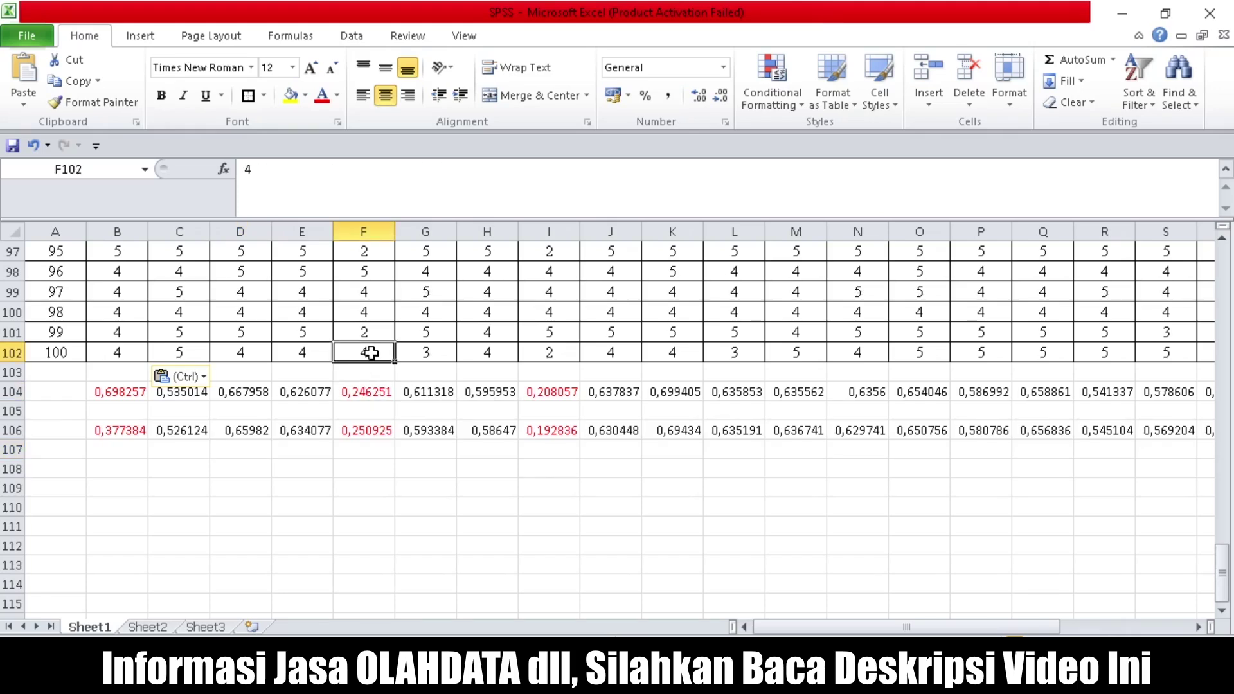
key("ctrl+shift+Up")
key("ctrl+c")
left_click(147, 627)
scroll(180, 370, "up", 4)
left_click(180, 366)
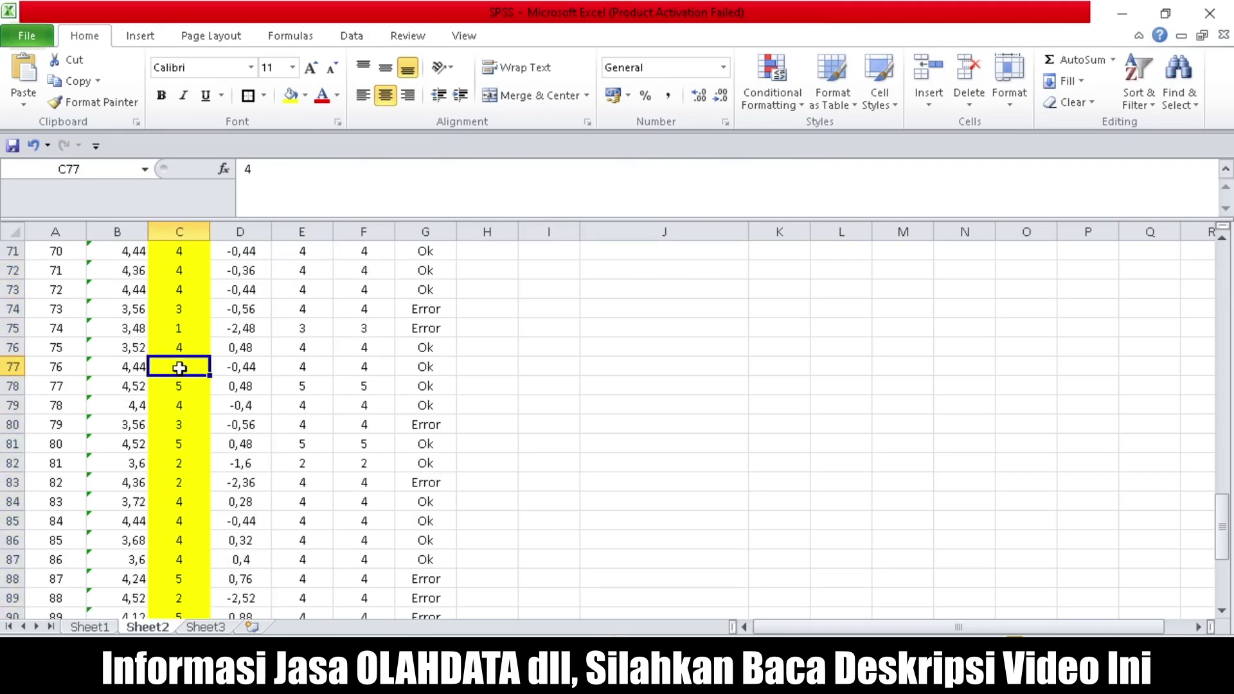
Paste the X1.5 scores as values into Sheet2's column C from C2.
key("ctrl+Up")
scroll(179, 364, "up", 1)
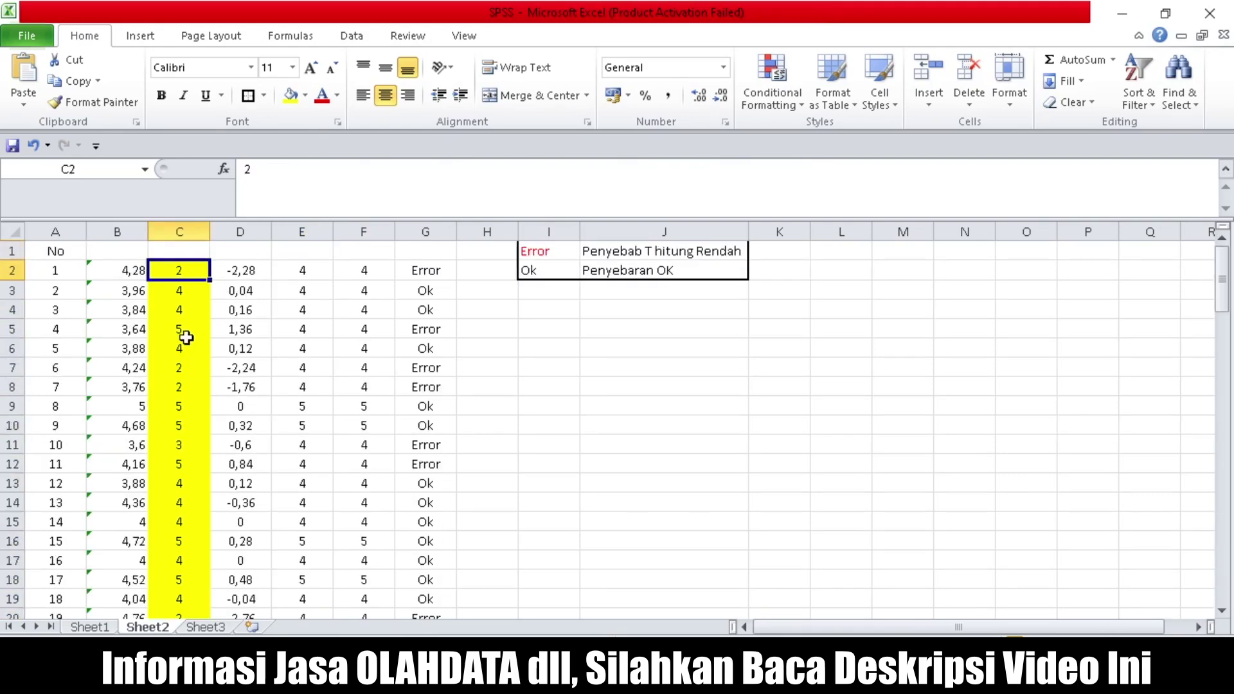
right_click(183, 271)
key("p")
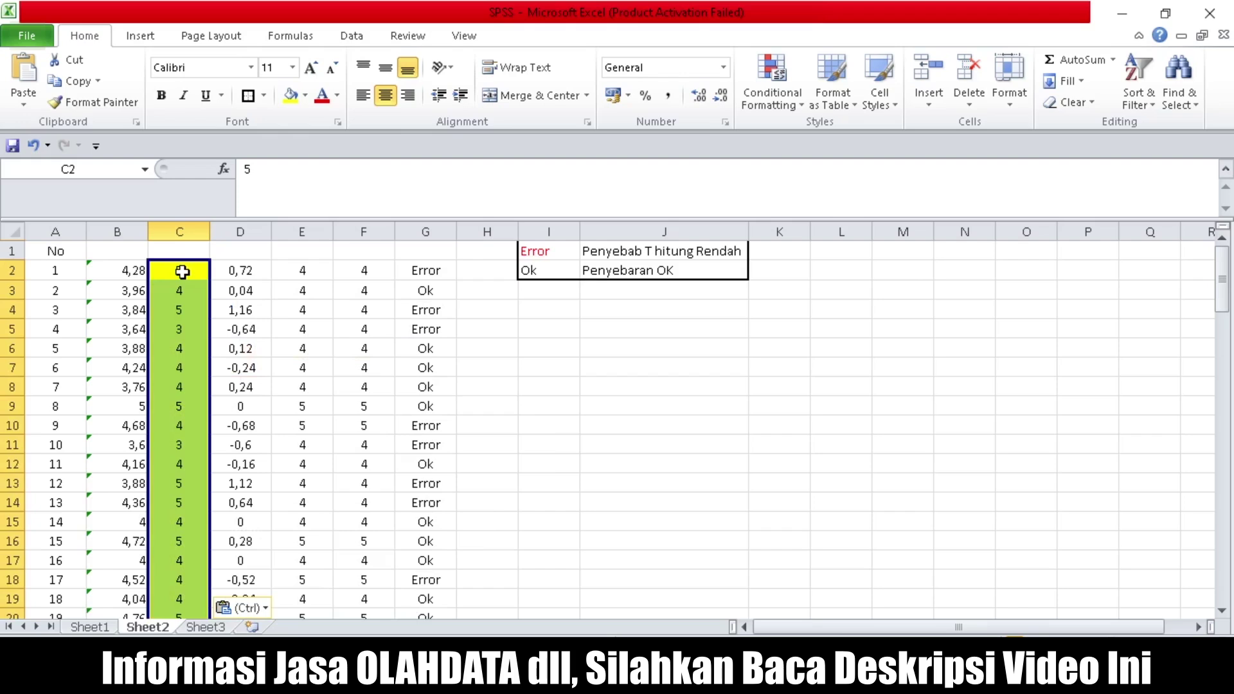
Compare adjusted scores in column F with column C, then copy F2:F101.
left_click(374, 273)
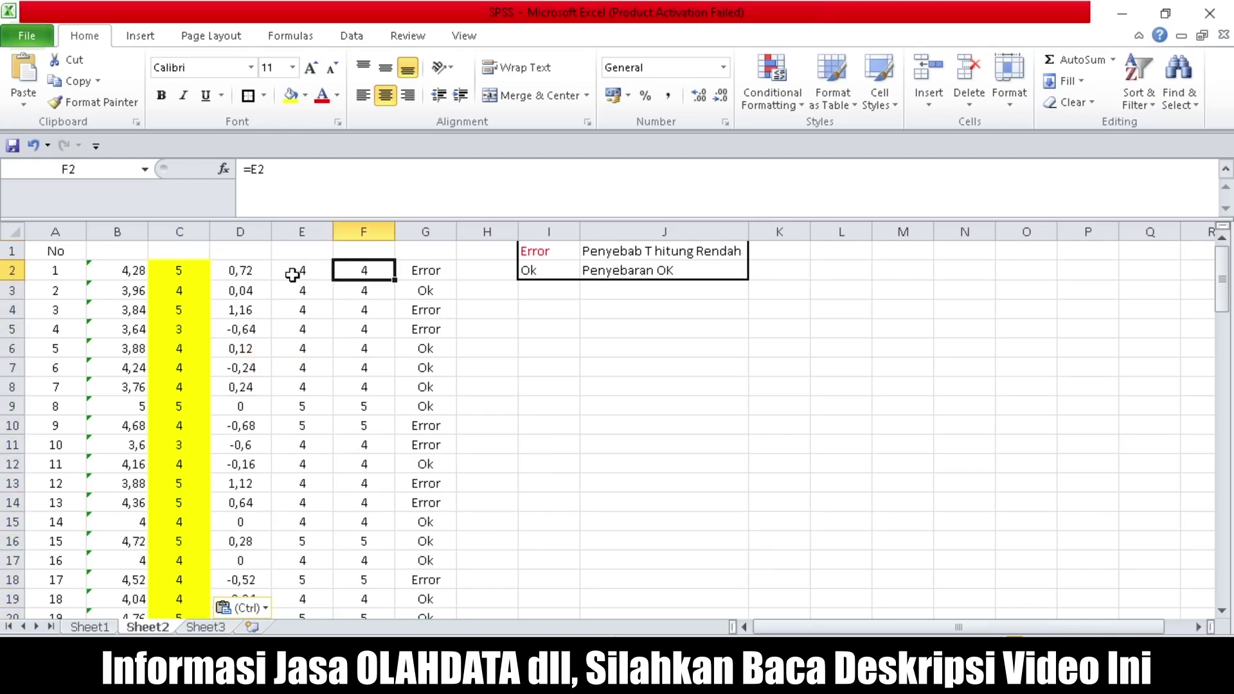
left_click(173, 271)
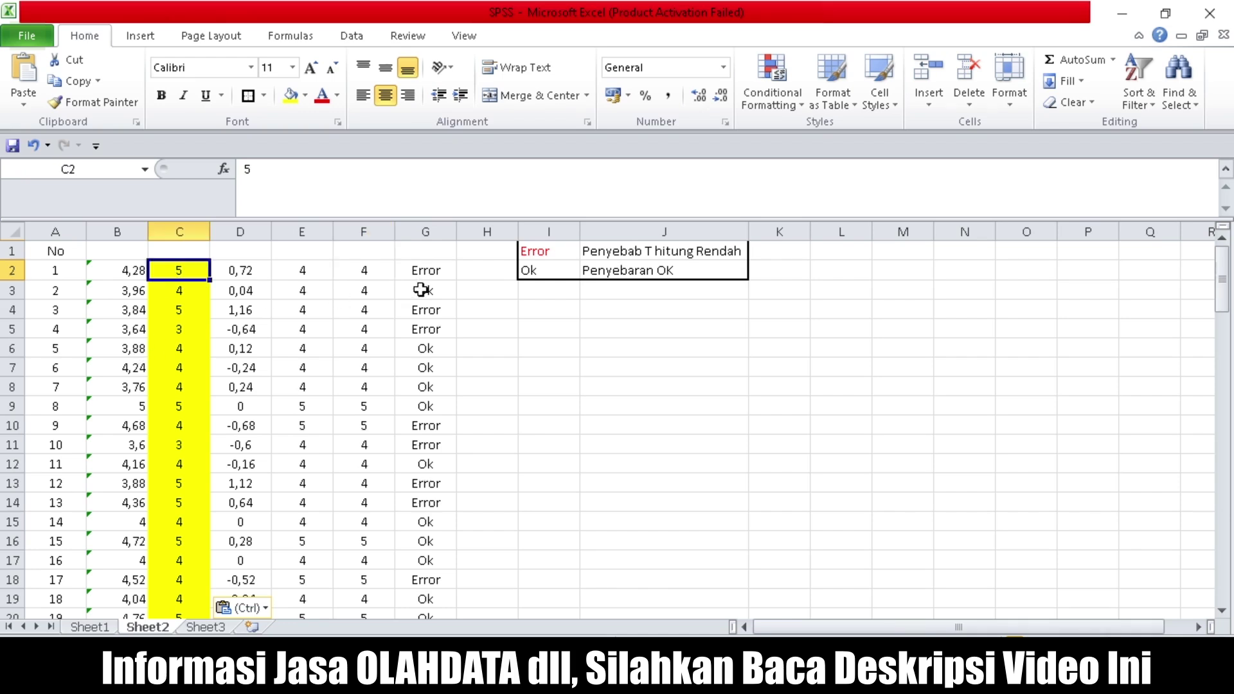
left_click(380, 267)
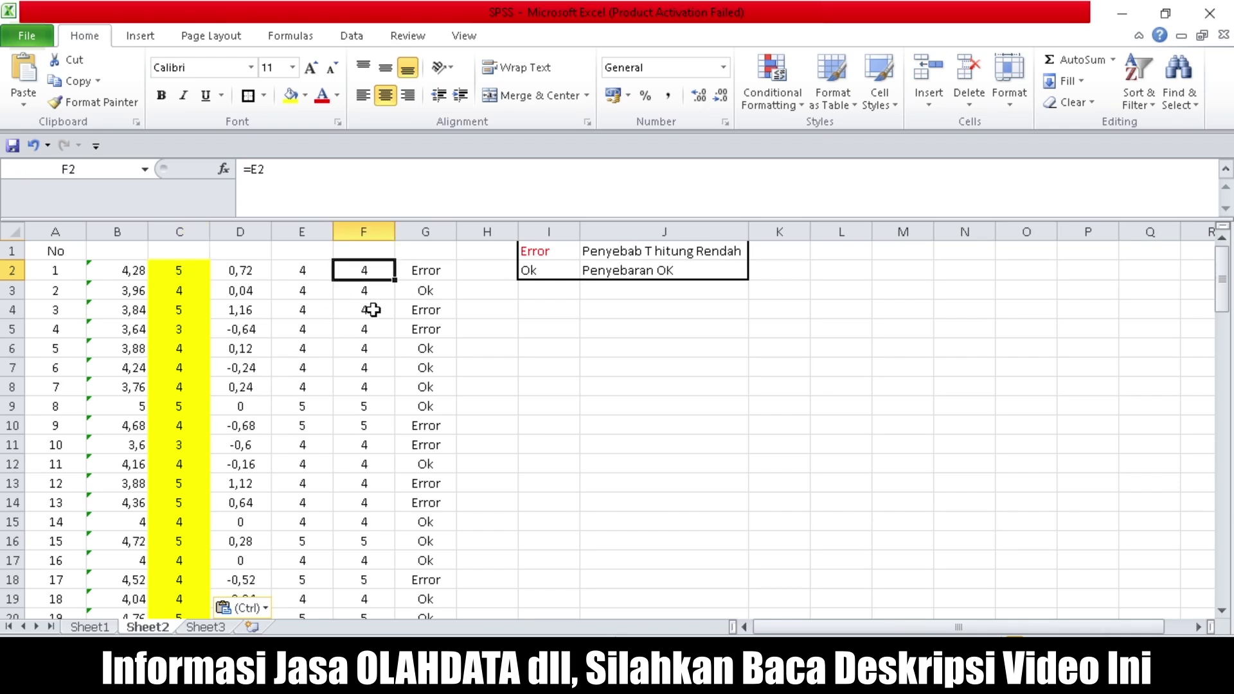
left_click(177, 311)
left_click(354, 315)
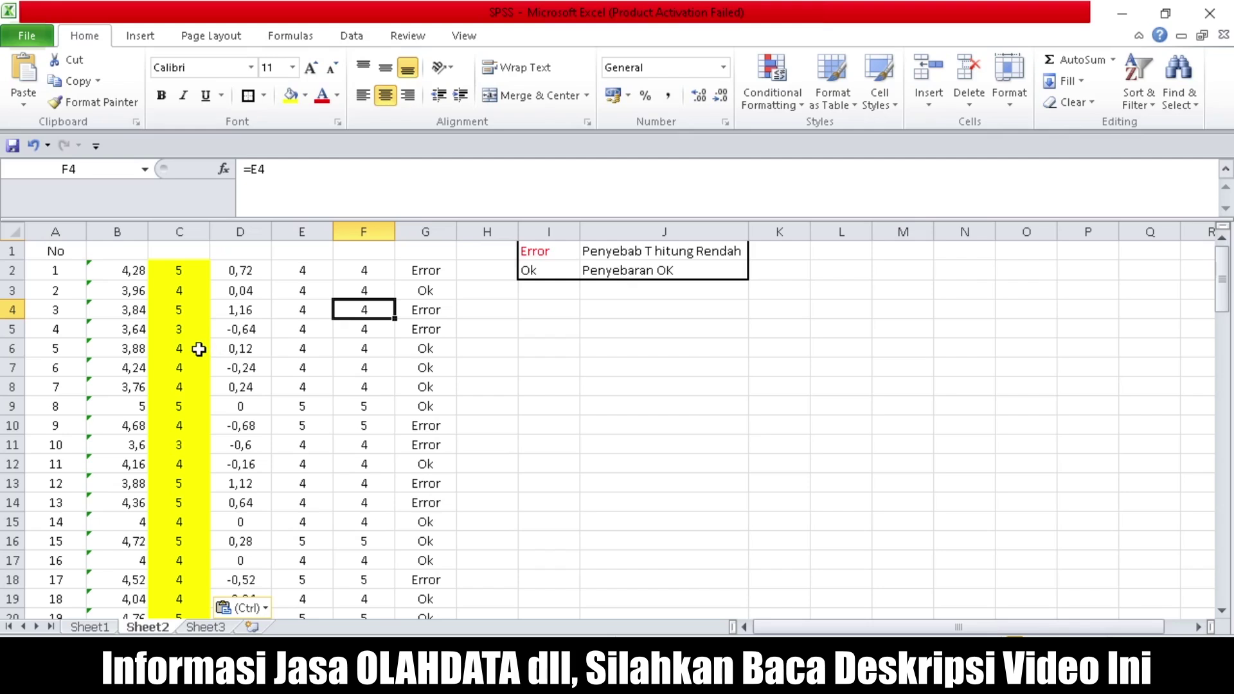
left_click(180, 331)
left_click(353, 332)
left_click(364, 272)
key("ctrl+shift+Down")
key("ctrl+c")
Paste the adjusted scores as values over Sheet1's X1.5 column, lifting F104 to 0,712922.
left_click(95, 624)
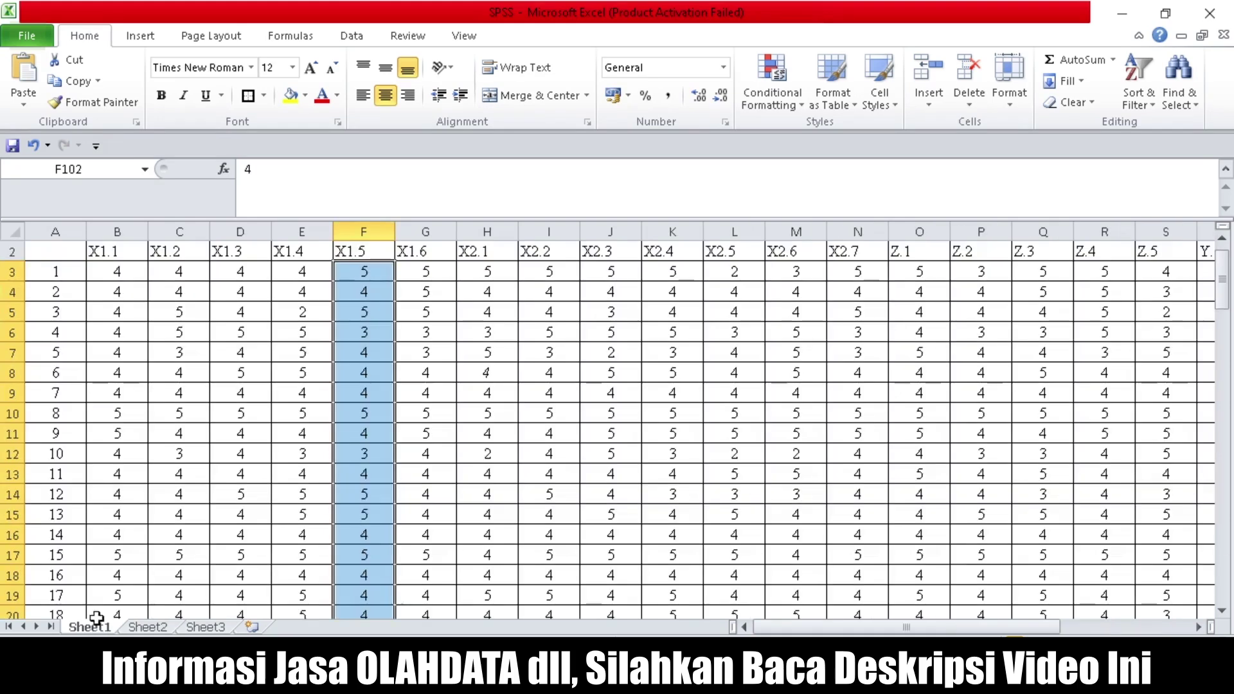
right_click(414, 423)
left_click(413, 361)
scroll(414, 423, "down", 20)
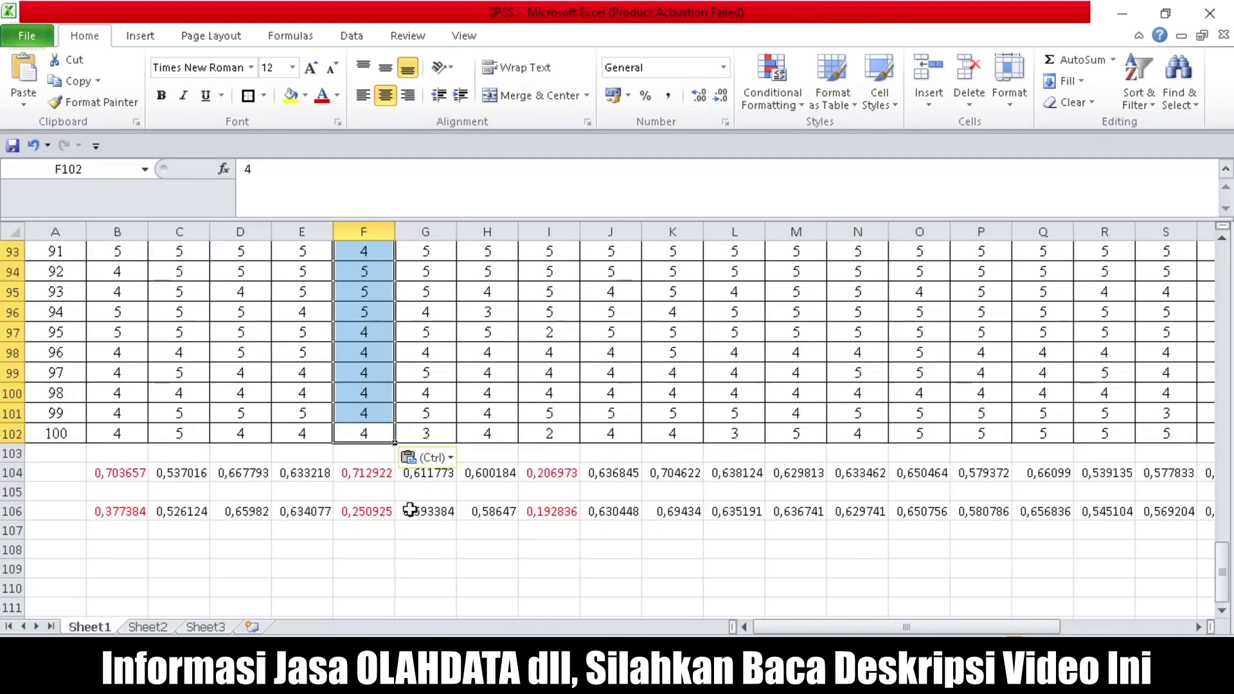
left_click(364, 508)
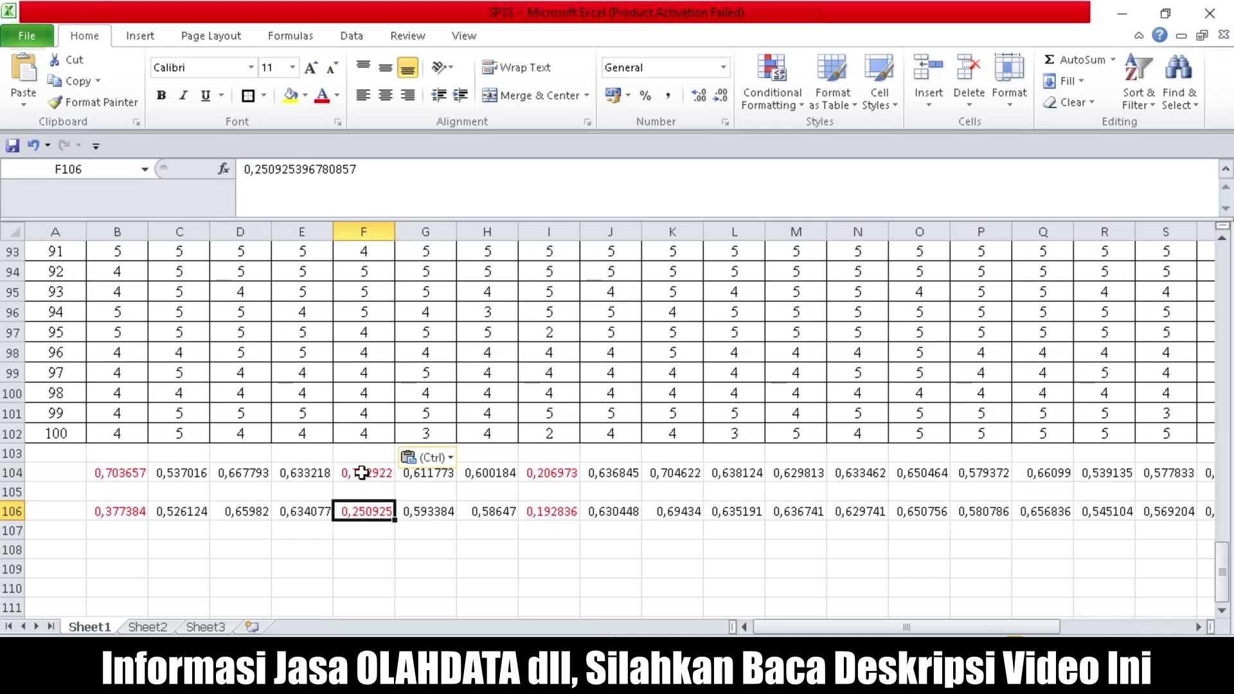
left_click(360, 475)
Copy the X2.2 scores I3:I102 and return to Sheet2.
left_click(553, 426)
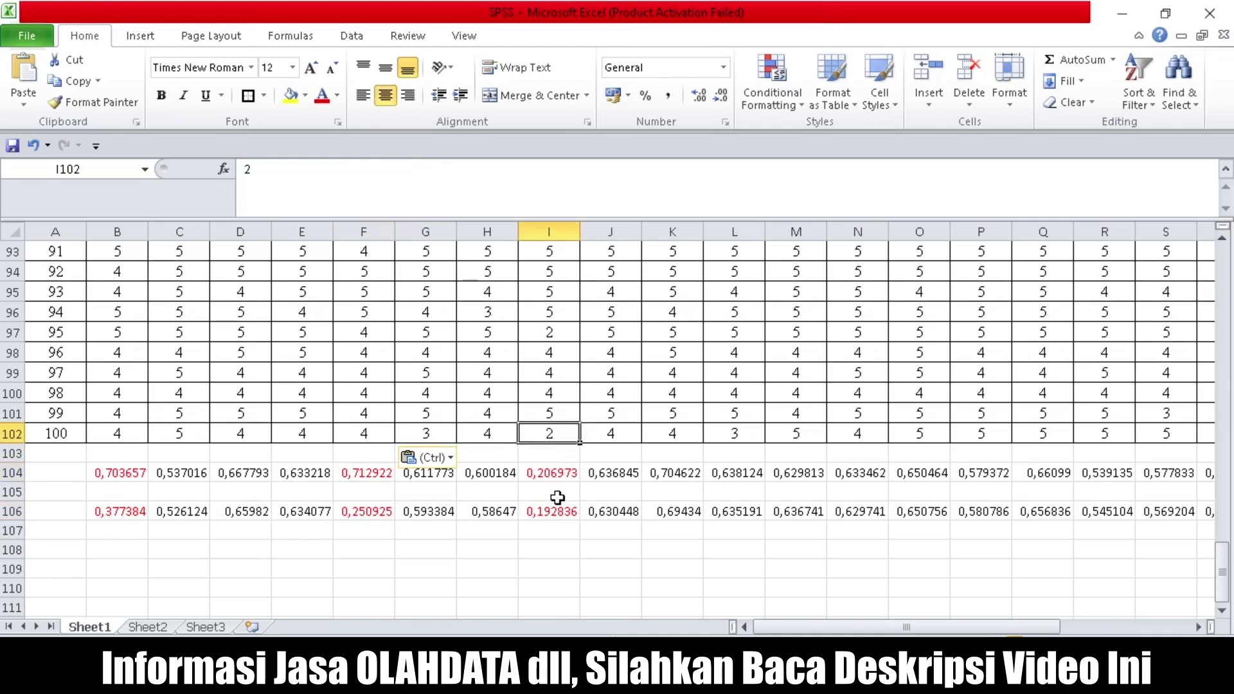
key("ctrl+shift+Up")
key("ctrl+c")
left_click(154, 627)
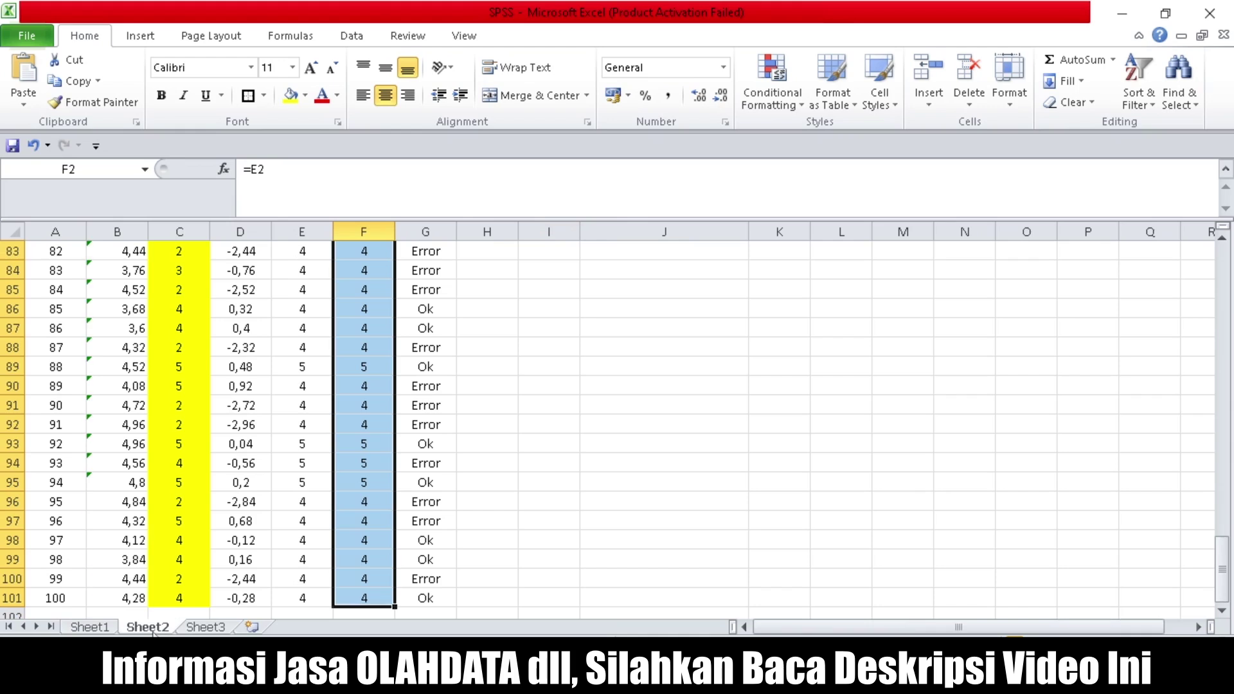
Paste the copied X2.2 scores as values into Sheet2's column C.
left_click(180, 509)
key("ctrl+Up")
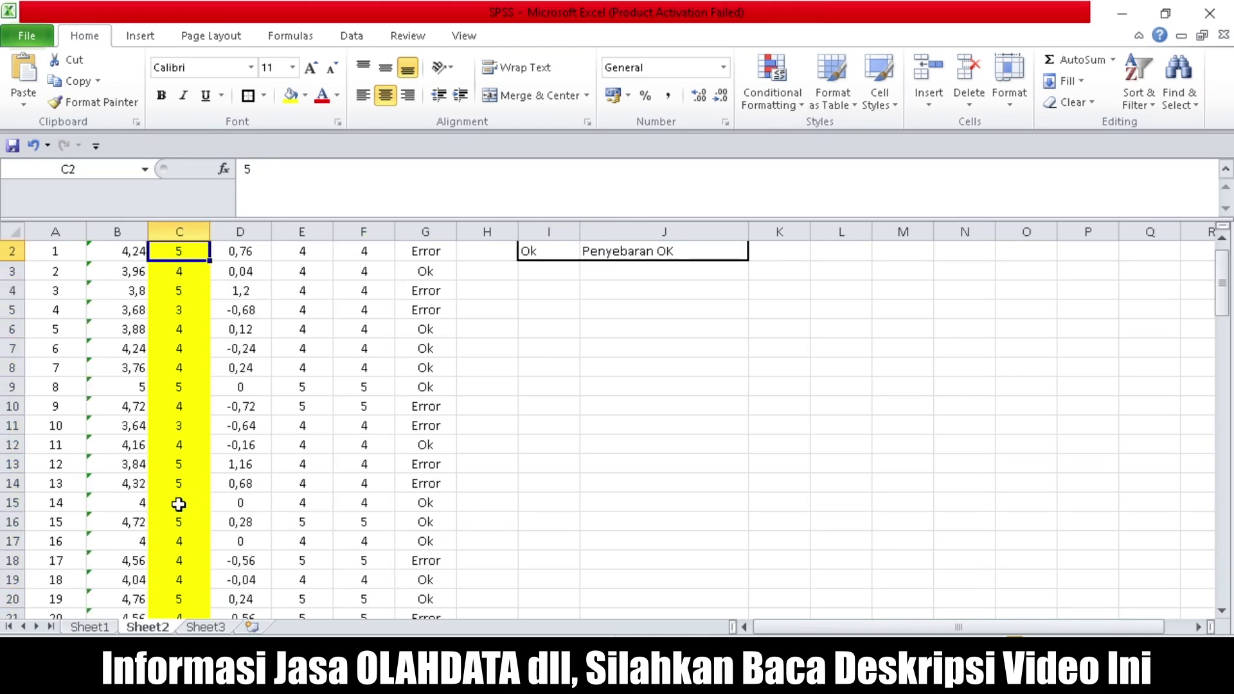
right_click(187, 504)
left_click(429, 461)
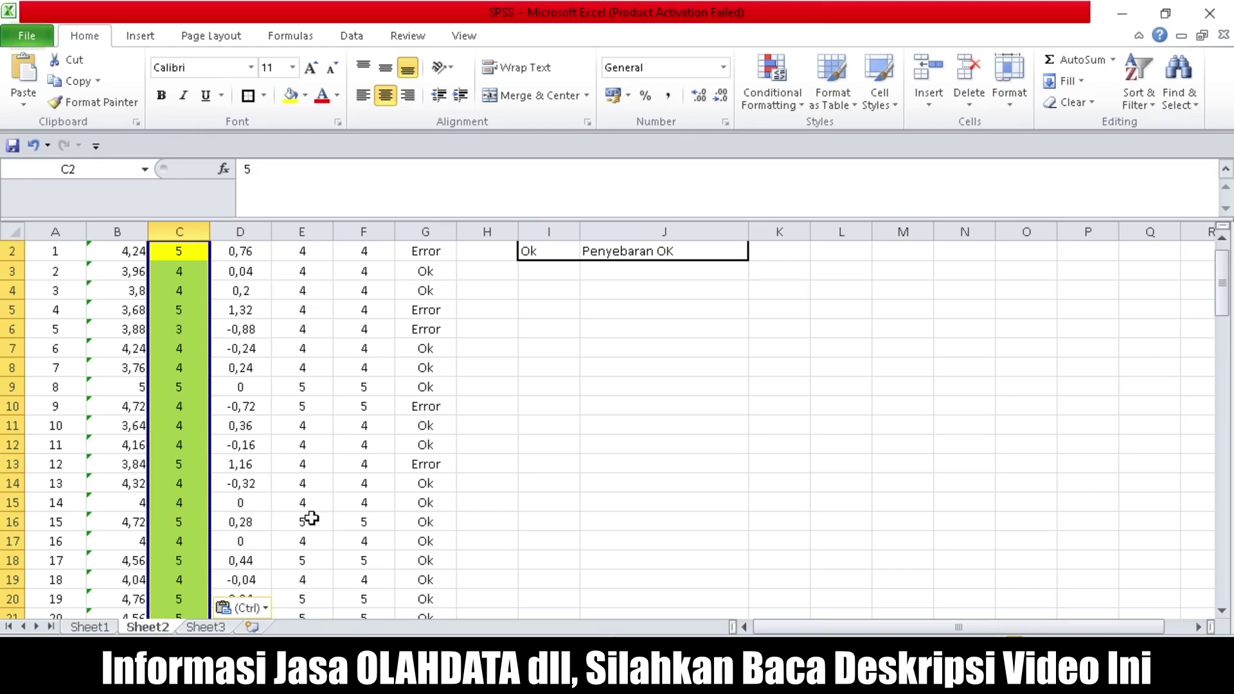
left_click(327, 463)
Copy the adjusted scores F2:F101 and paste them as values into Sheet1's X2.2 column.
scroll(327, 463, "up", 1)
left_click(361, 268)
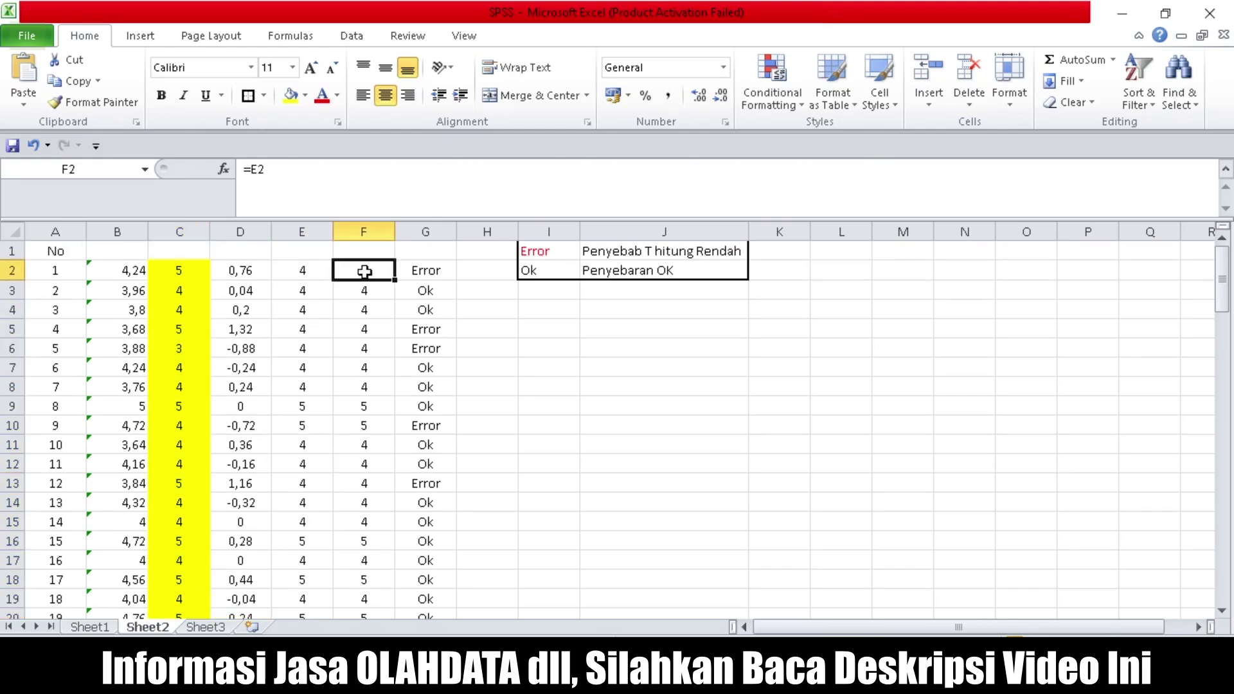
key("ctrl+shift+Down")
key("ctrl+c")
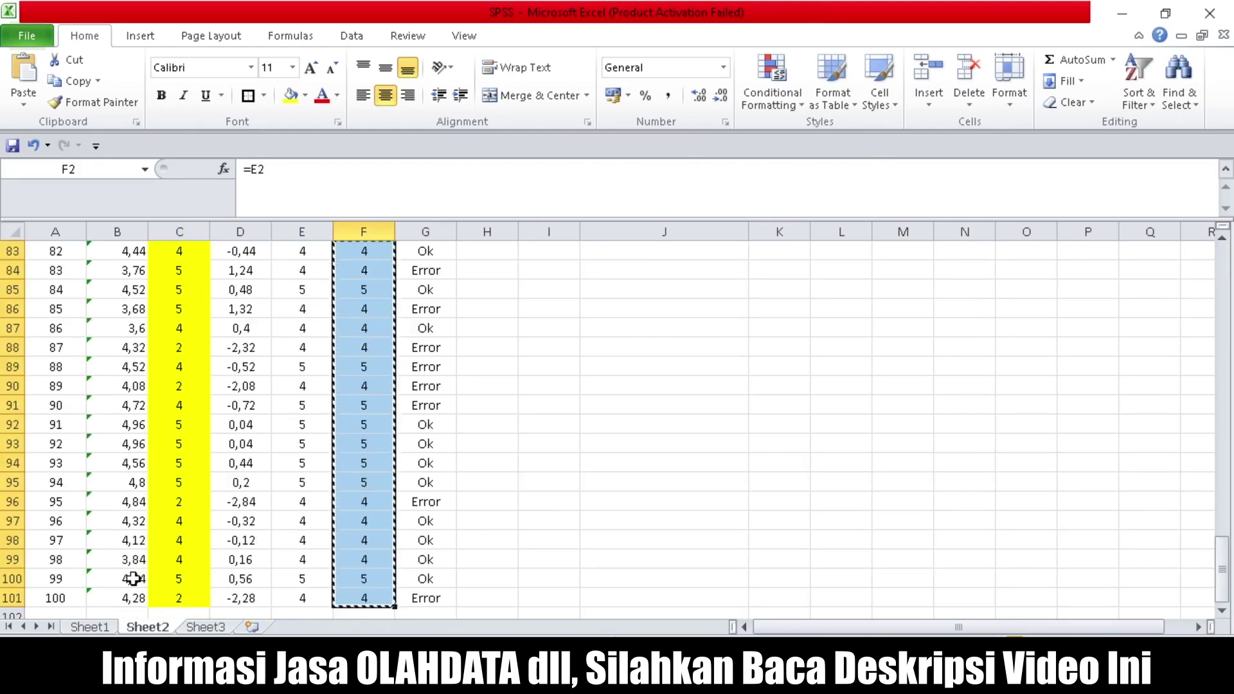
left_click(90, 627)
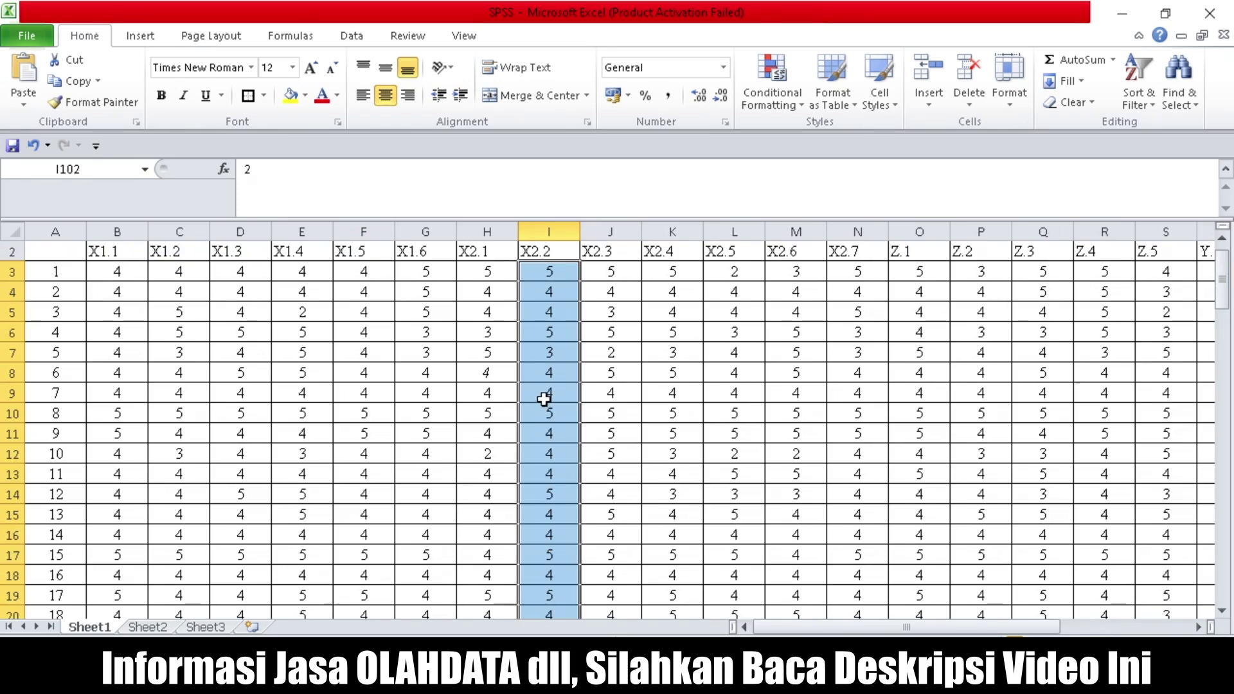
right_click(544, 399)
key("p")
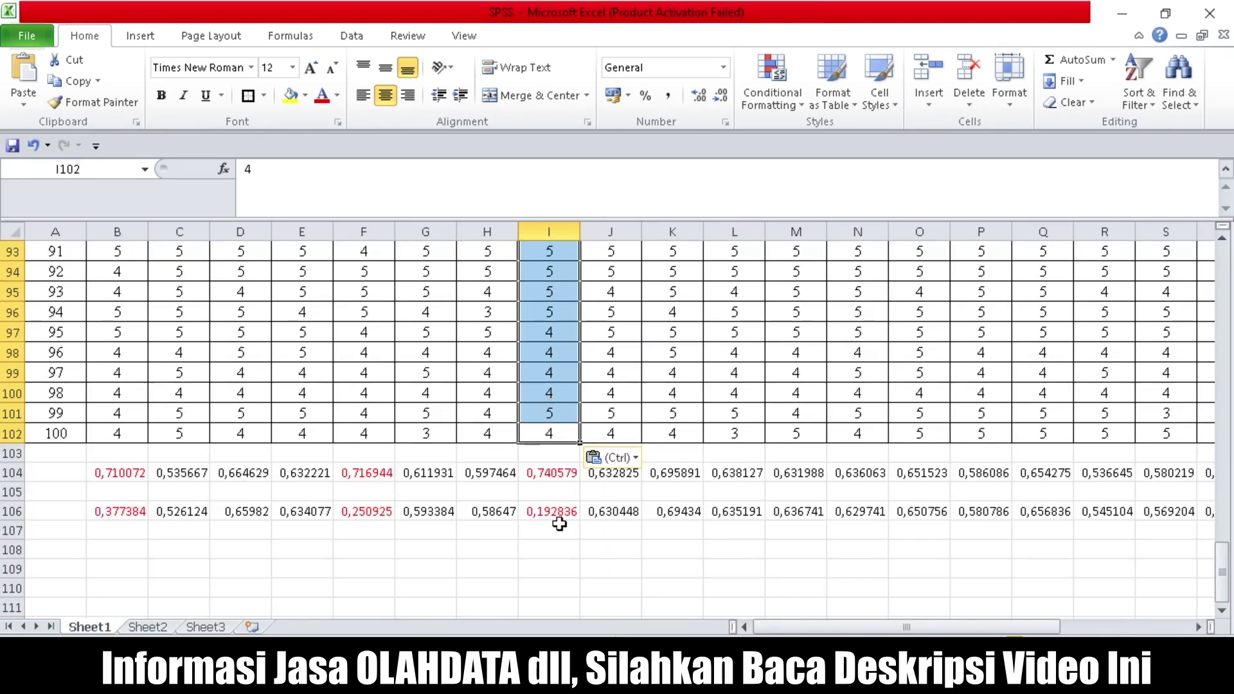
Confirm the X2.2 correlation in I104 rose from 0,192836 to 0,740579, then return to Sheet2.
left_click(556, 514)
left_click(536, 486)
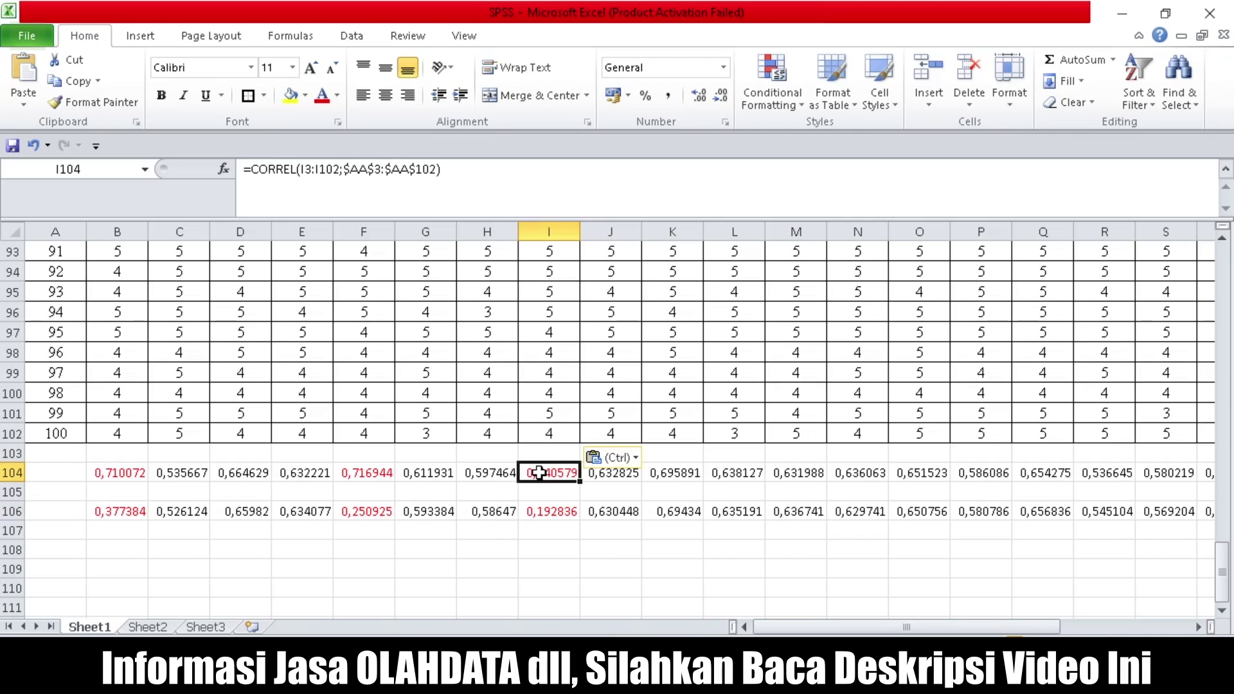
scroll(270, 572, "up", 3)
scroll(286, 484, "down", 3)
scroll(284, 508, "up", 4)
scroll(283, 511, "up", 5)
scroll(283, 510, "up", 2)
scroll(490, 386, "up", 6)
scroll(523, 394, "up", 4)
scroll(523, 402, "up", 10)
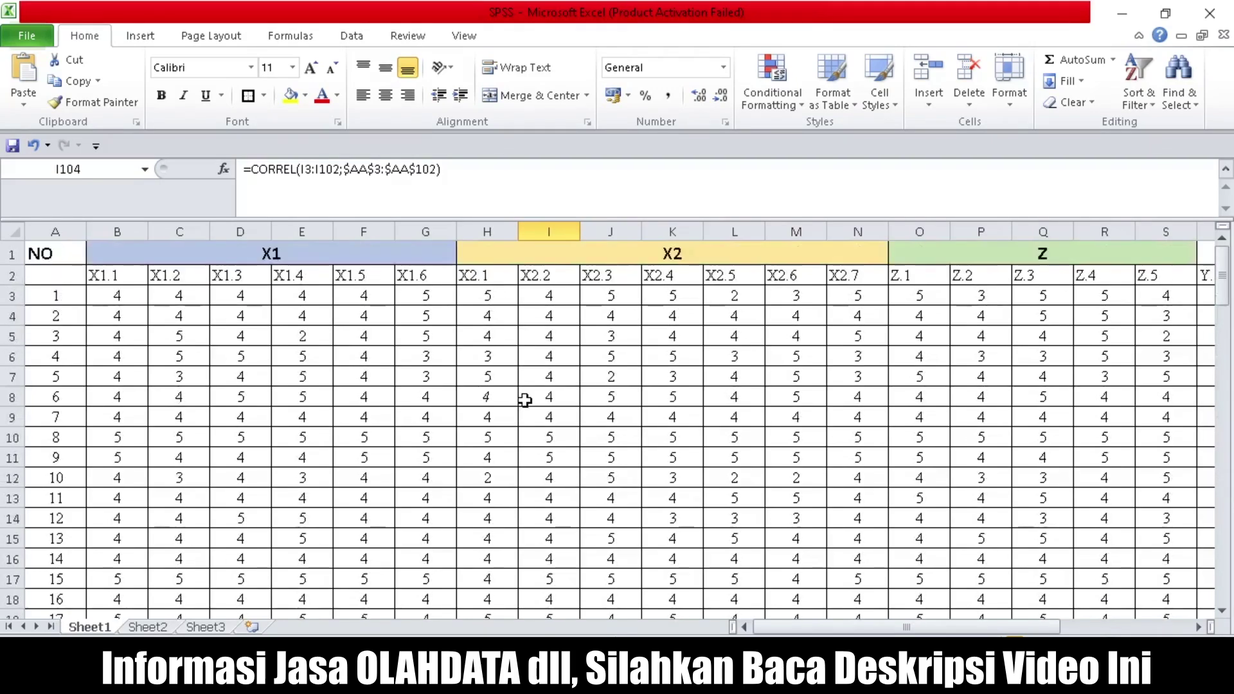
scroll(550, 408, "down", 3)
scroll(550, 412, "down", 10)
scroll(551, 424, "down", 9)
scroll(553, 434, "down", 3)
scroll(552, 434, "down", 9)
scroll(552, 432, "up", 4)
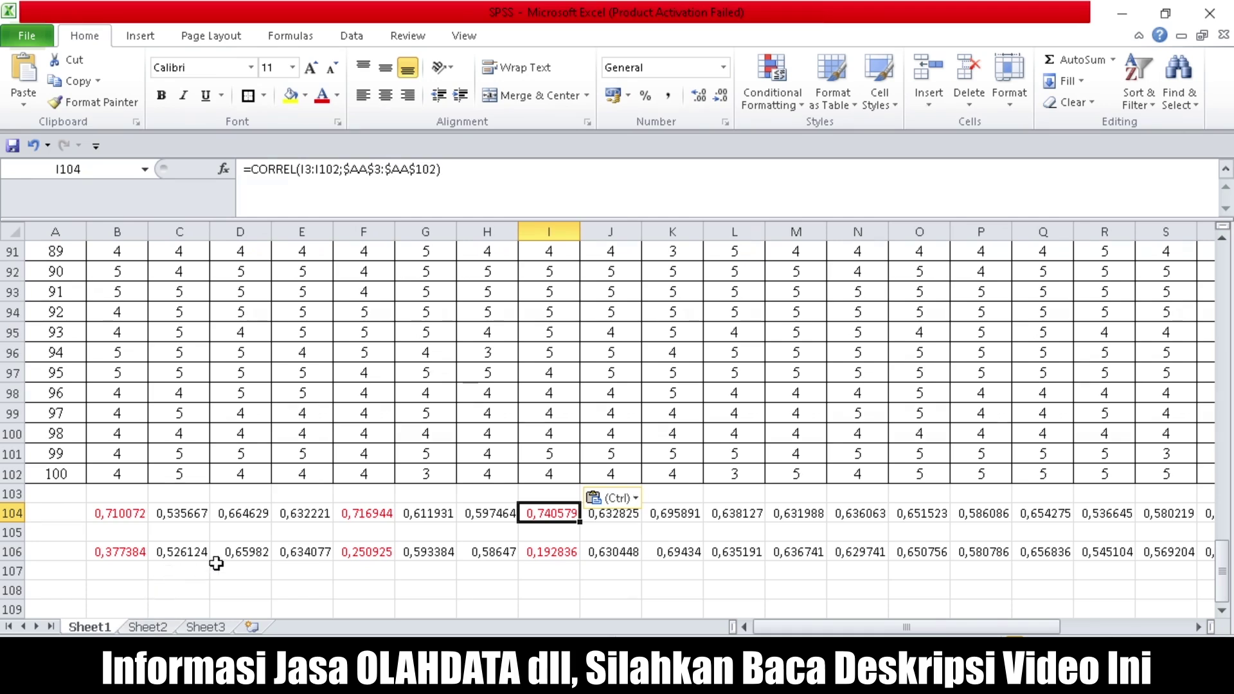
left_click(144, 627)
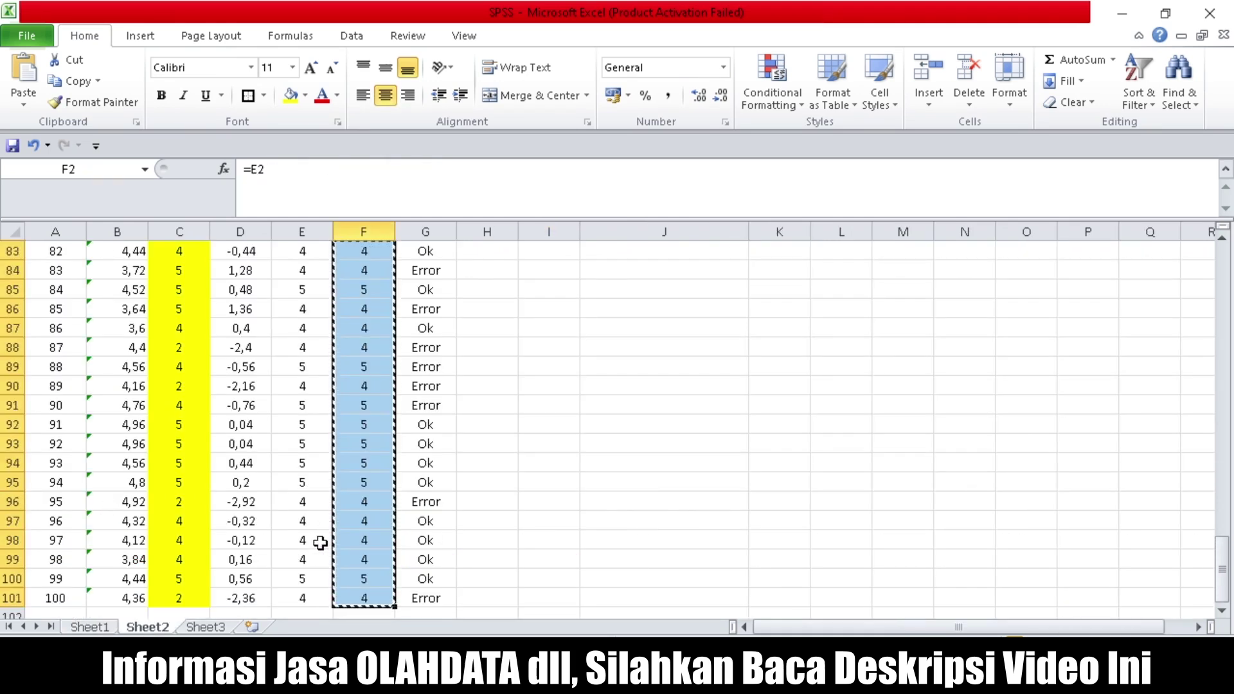
scroll(320, 540, "up", 7)
scroll(319, 540, "up", 4)
left_click_drag(1224, 464, 1225, 257)
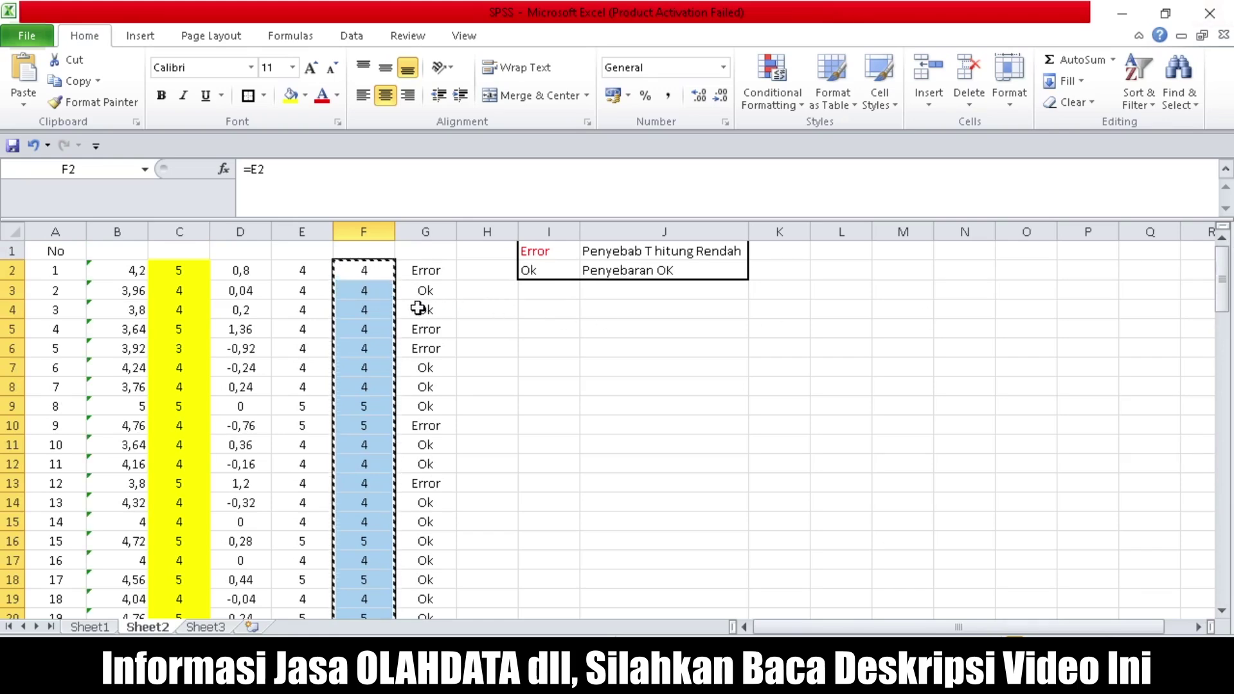
left_click(99, 627)
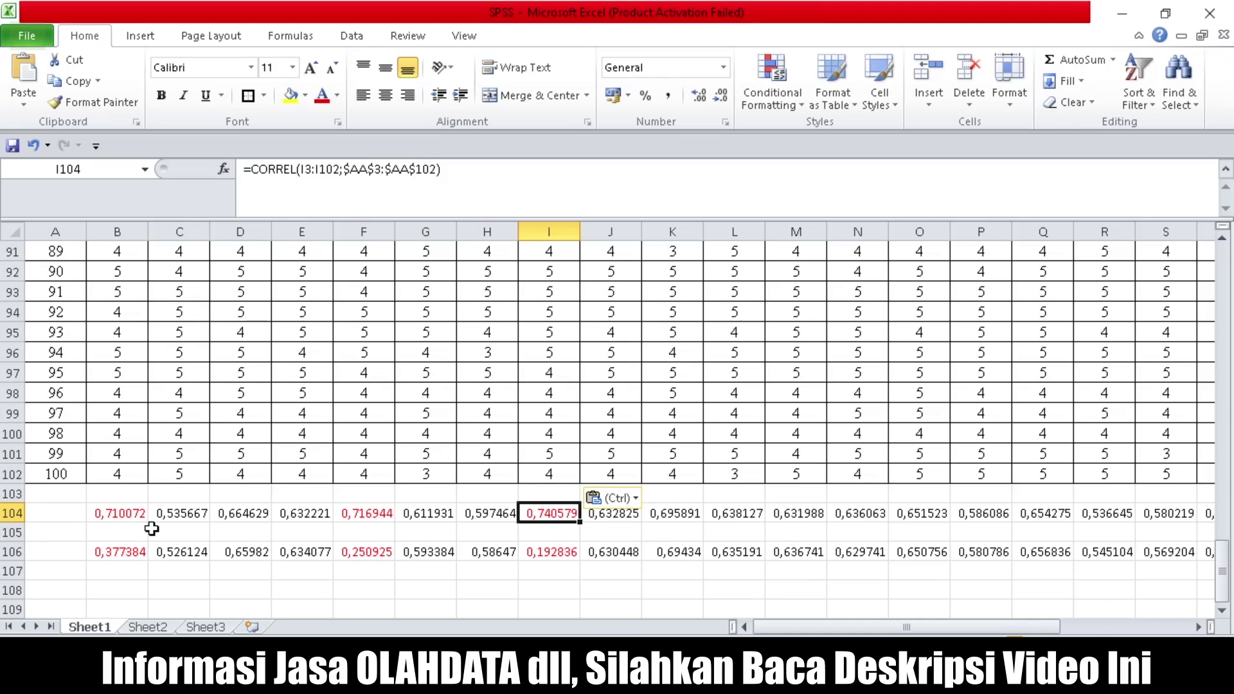
left_click(152, 528)
left_click(126, 514)
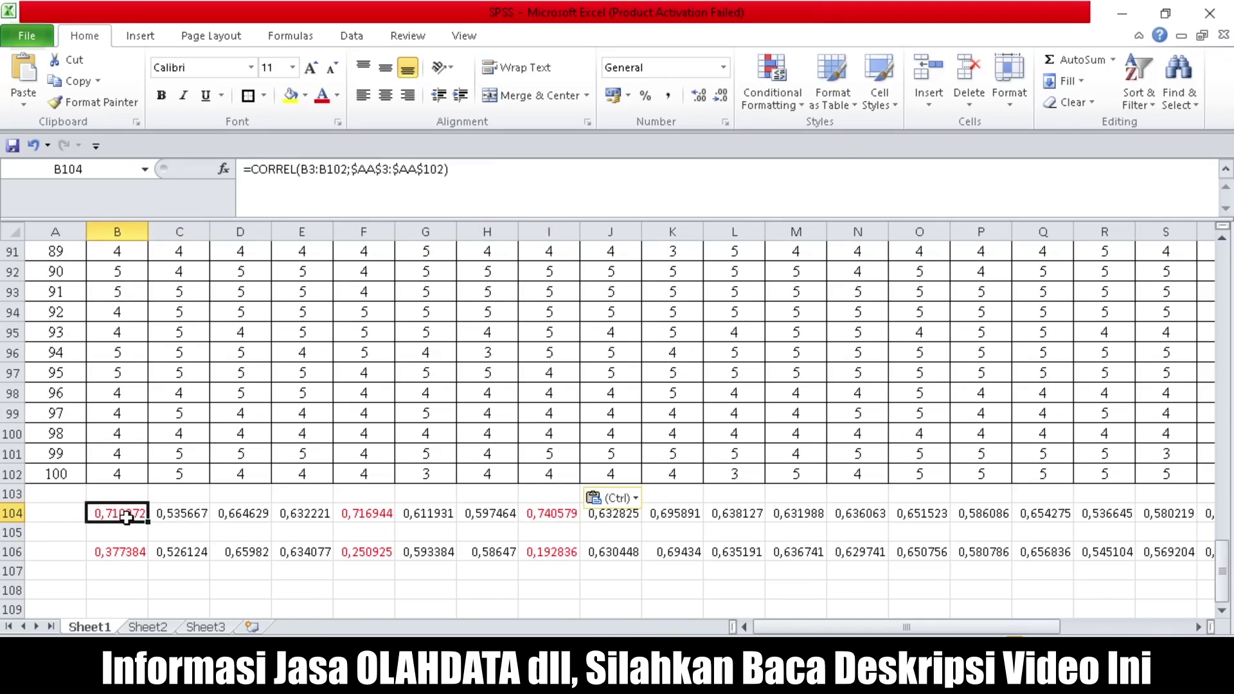
left_click(239, 519)
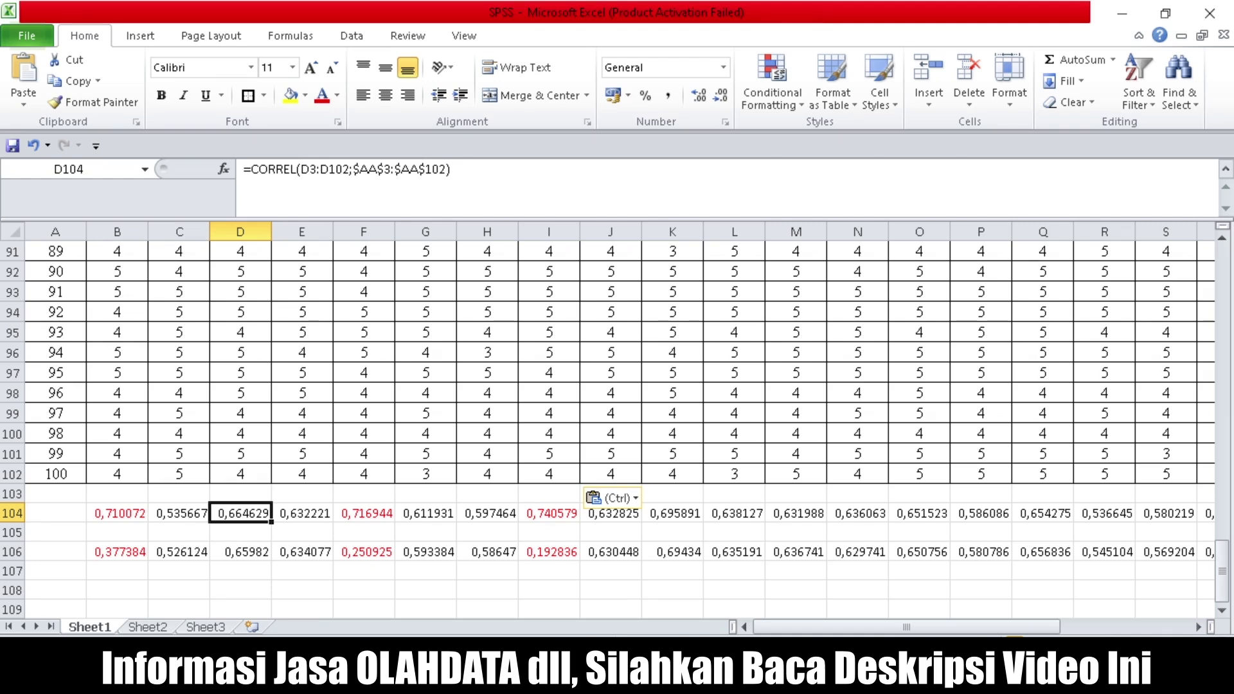
Copy Sheet1's range B3:AA102, all item scores plus Total, and switch to the SPSS data editor.
left_click(145, 476)
key("ctrl+shift+Up")
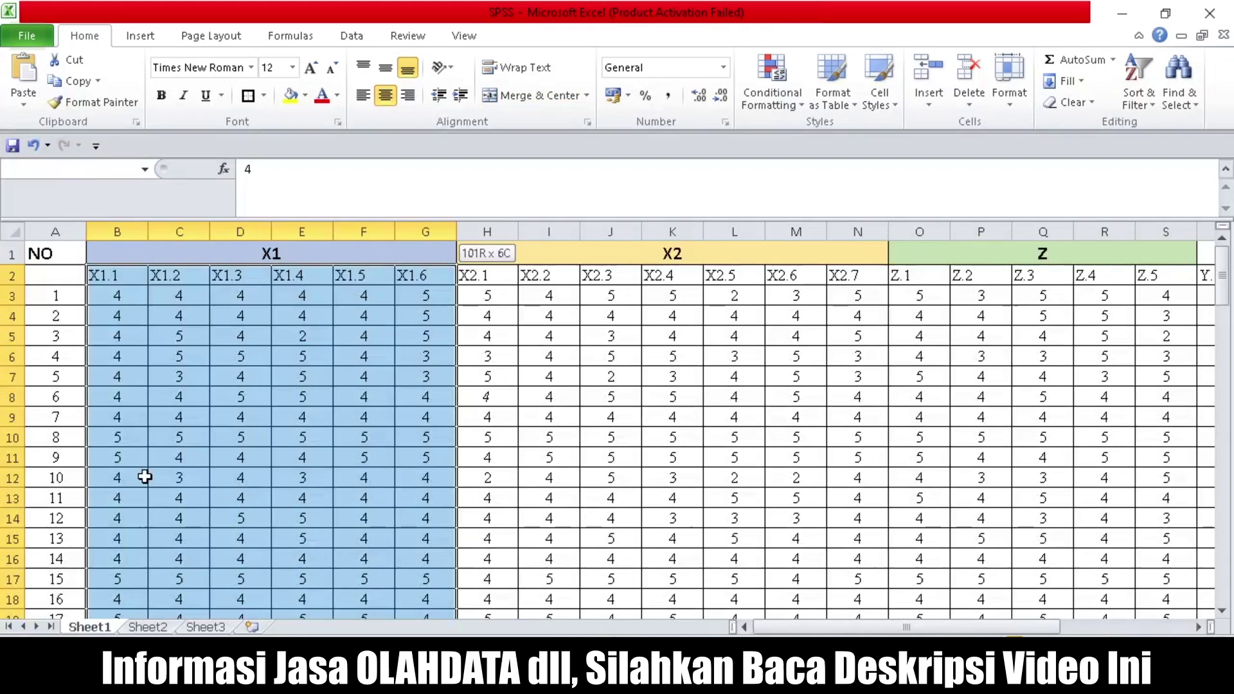
key("ctrl+shift+Right")
key("shift+Left")
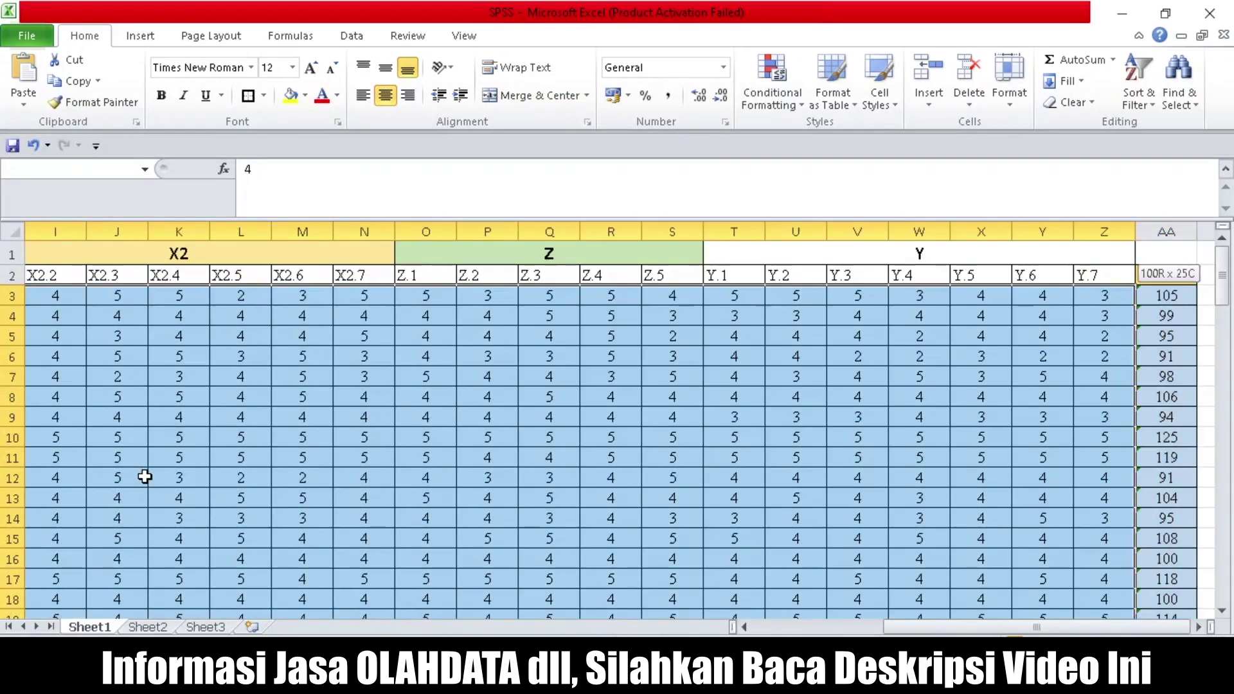
key("shift+Right")
key("ctrl+c")
left_click(485, 612)
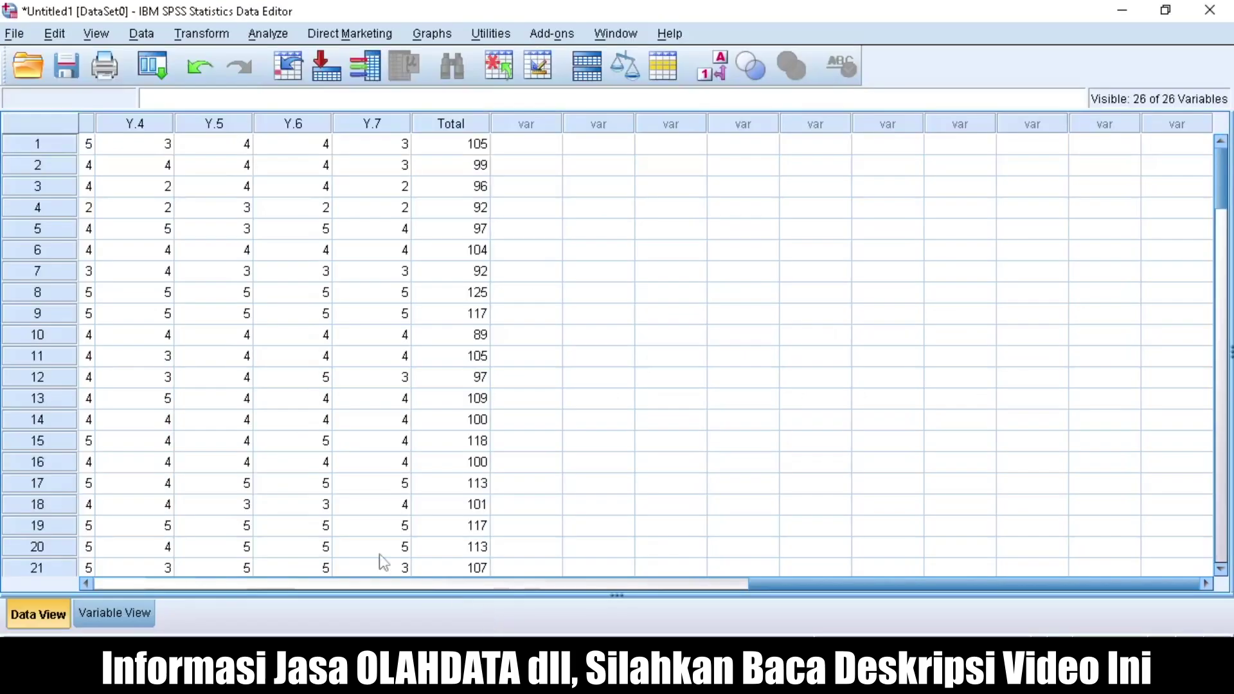
Paste the copied Excel scores into the SPSS data grid starting at cell 1:X1.1.
left_click(110, 551)
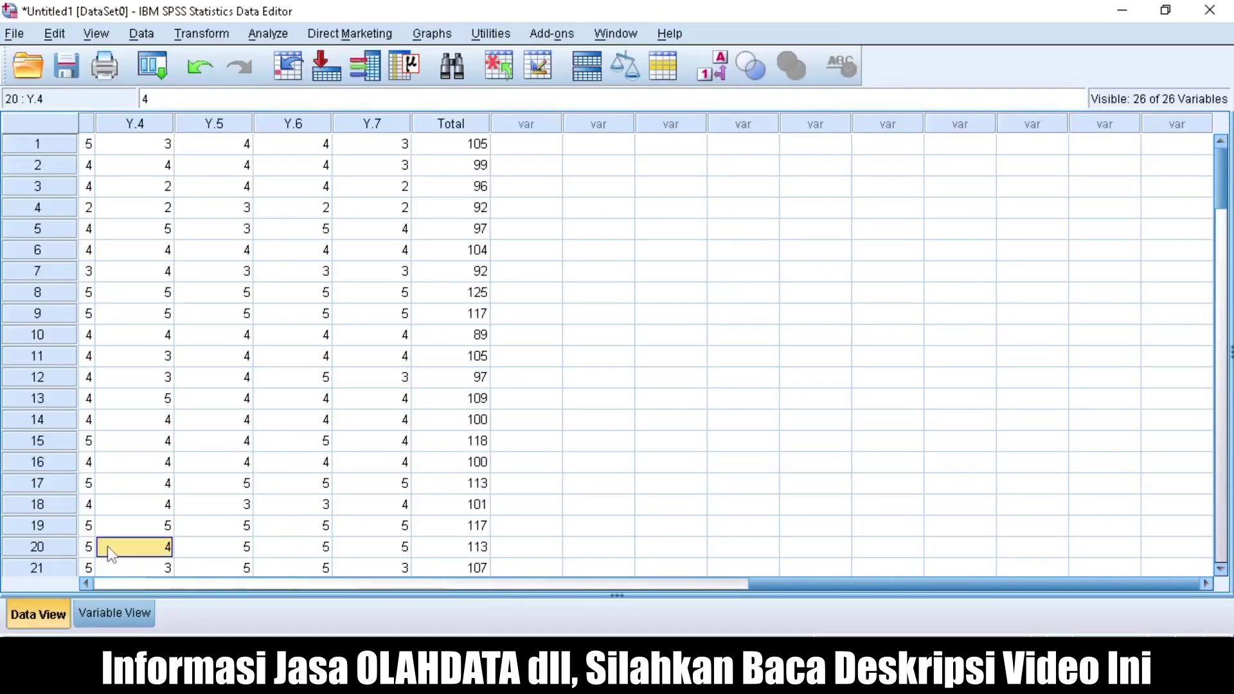
key("Home")
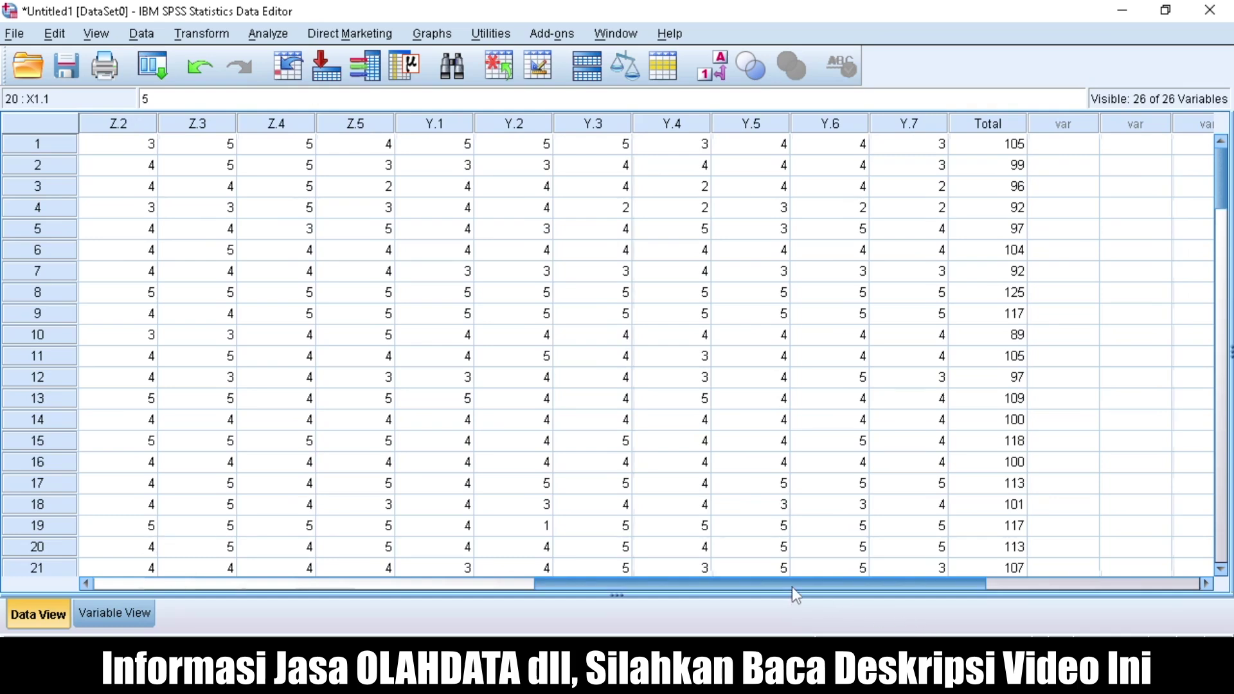
left_click_drag(791, 587, 171, 565)
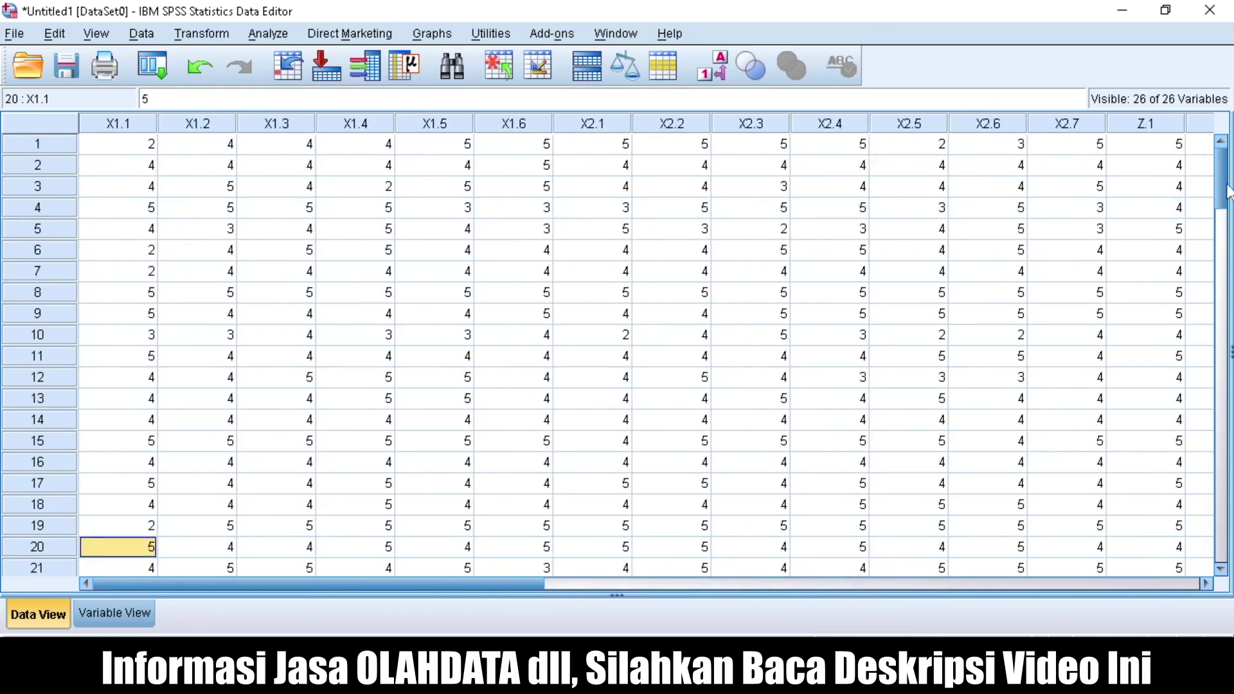
left_click(143, 147)
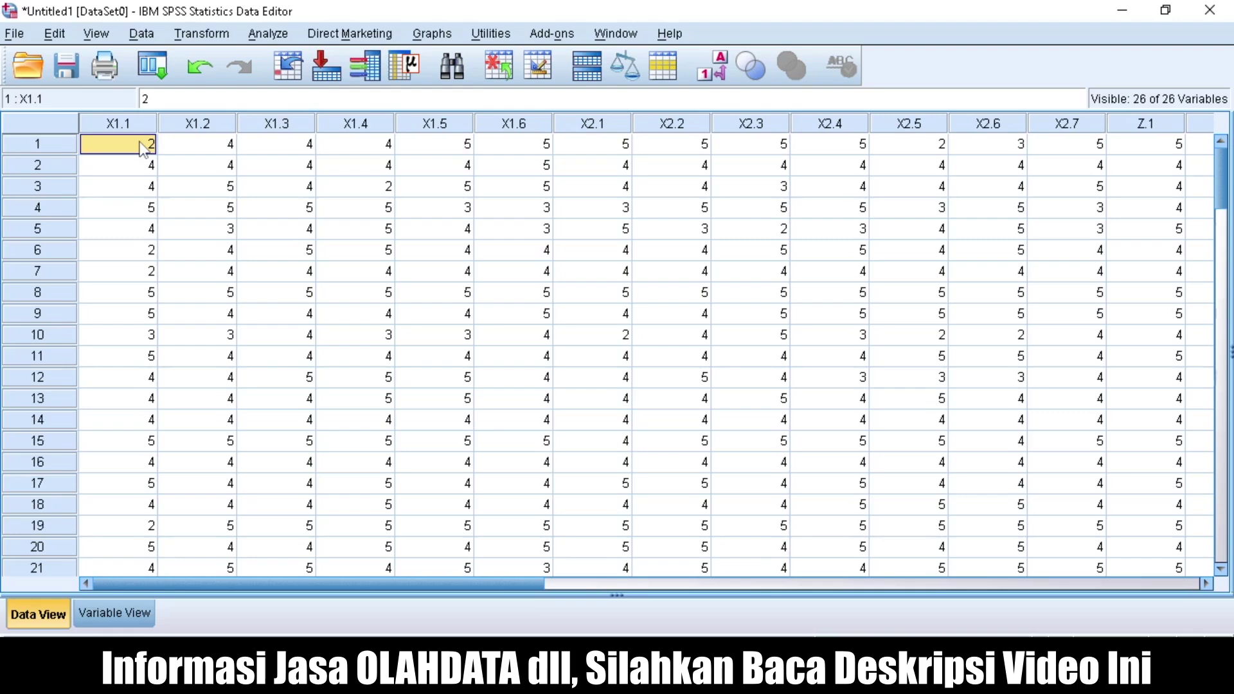
right_click(142, 148)
left_click(153, 201)
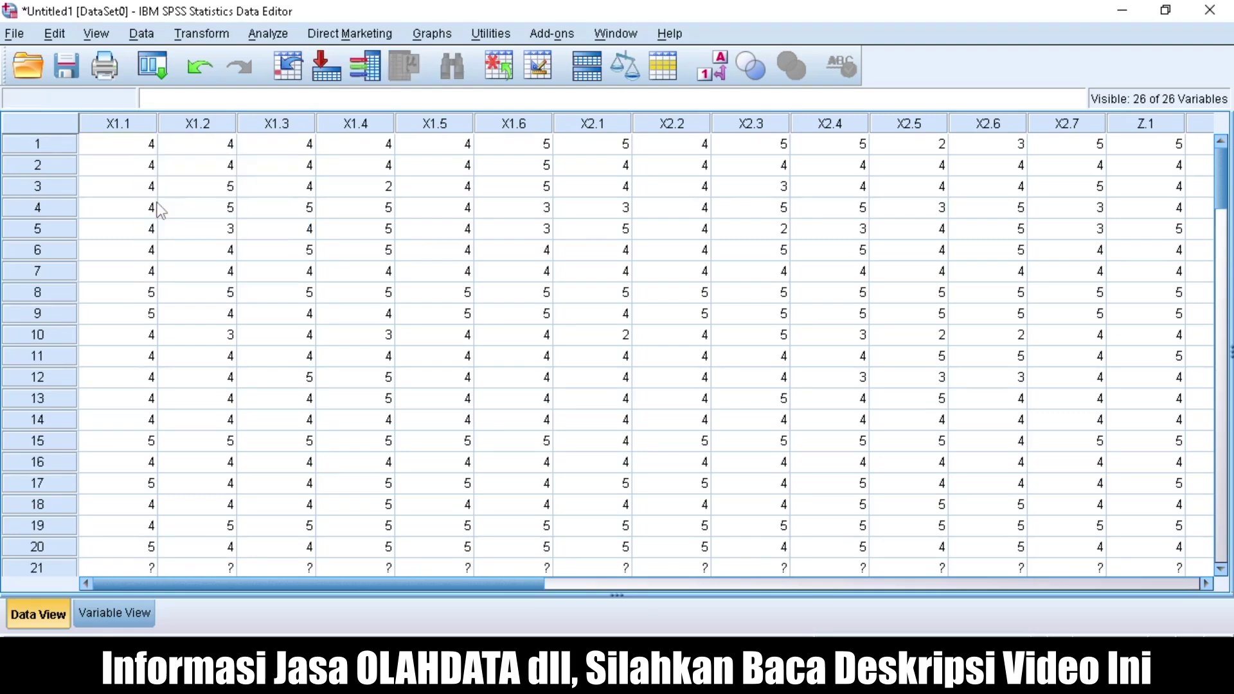
Run a bivariate Pearson correlation on all variables, including Total.
left_click(262, 39)
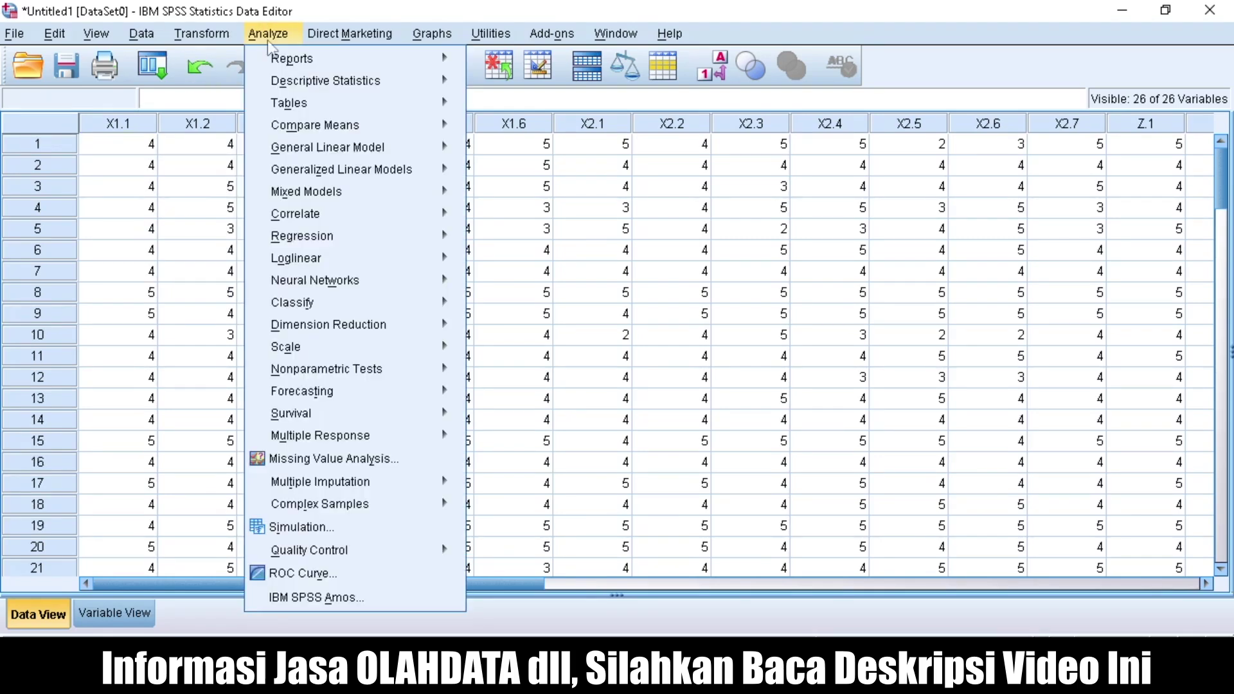
mouse_move(295, 213)
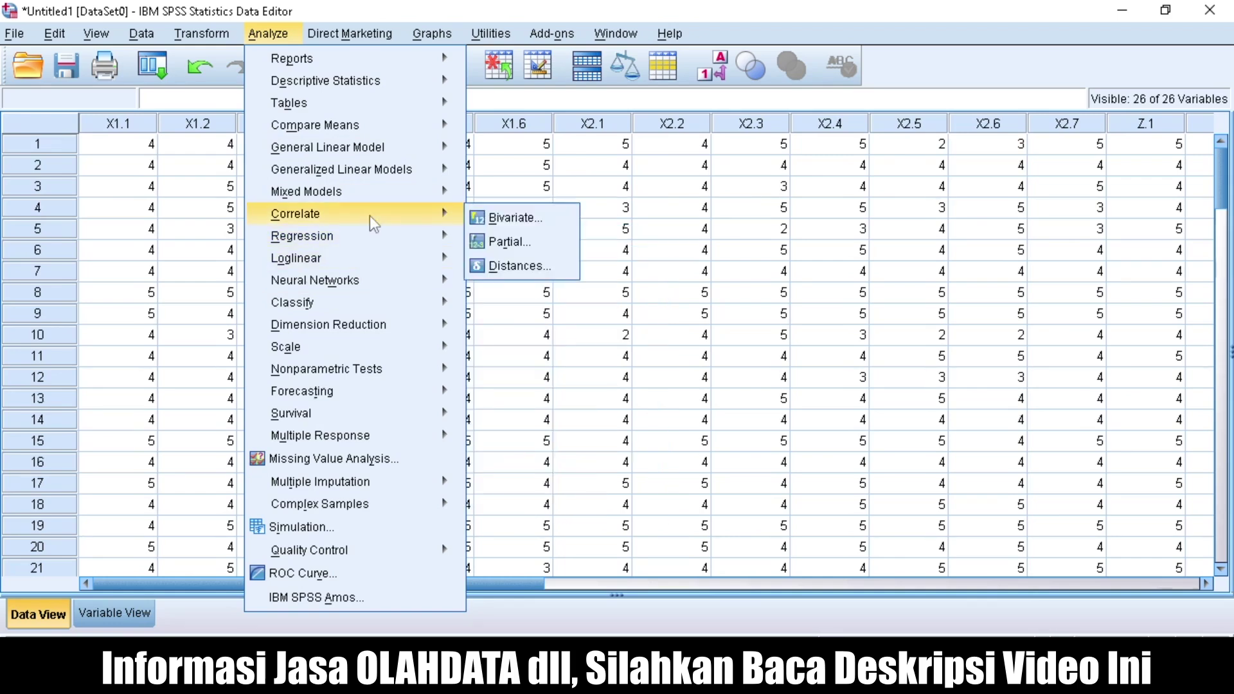
left_click(515, 219)
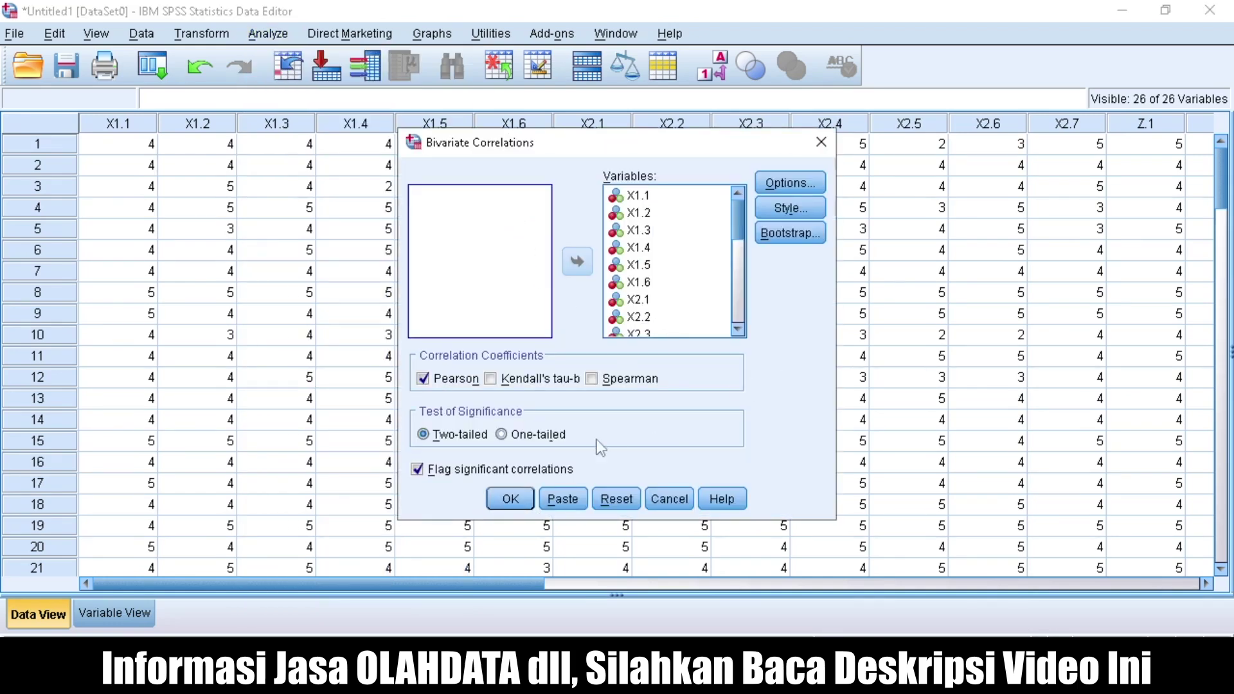
left_click(443, 265)
key("ctrl+a")
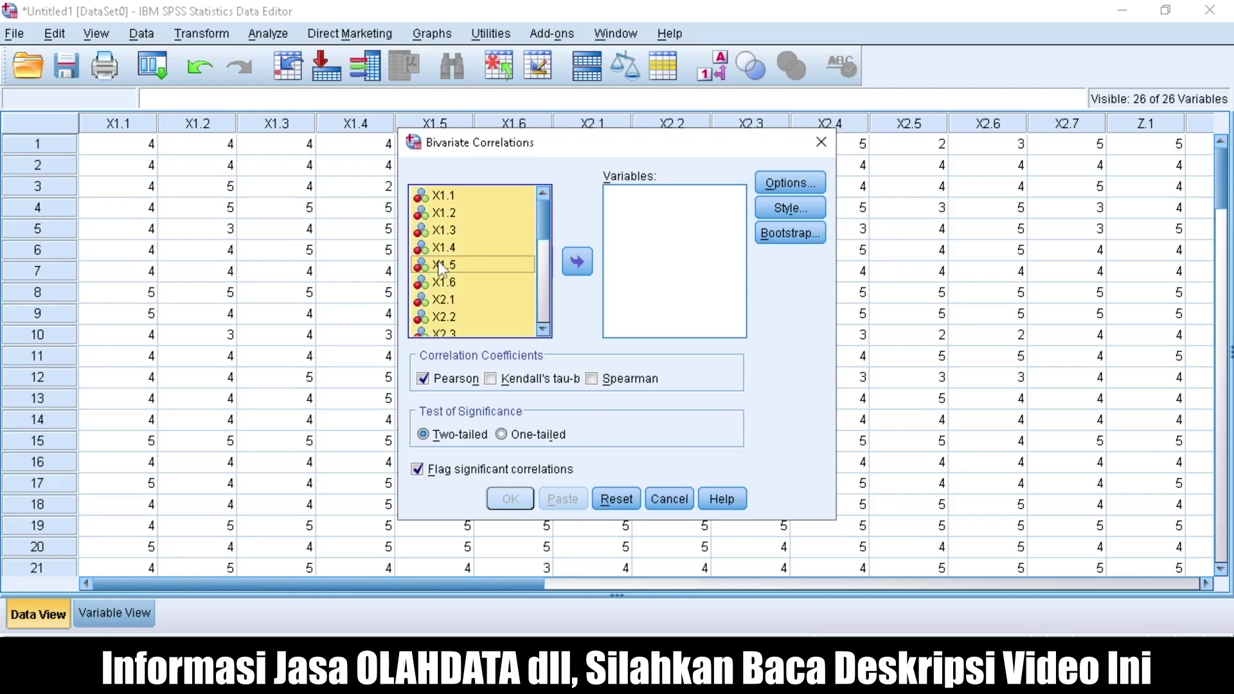
left_click(577, 263)
left_click(511, 499)
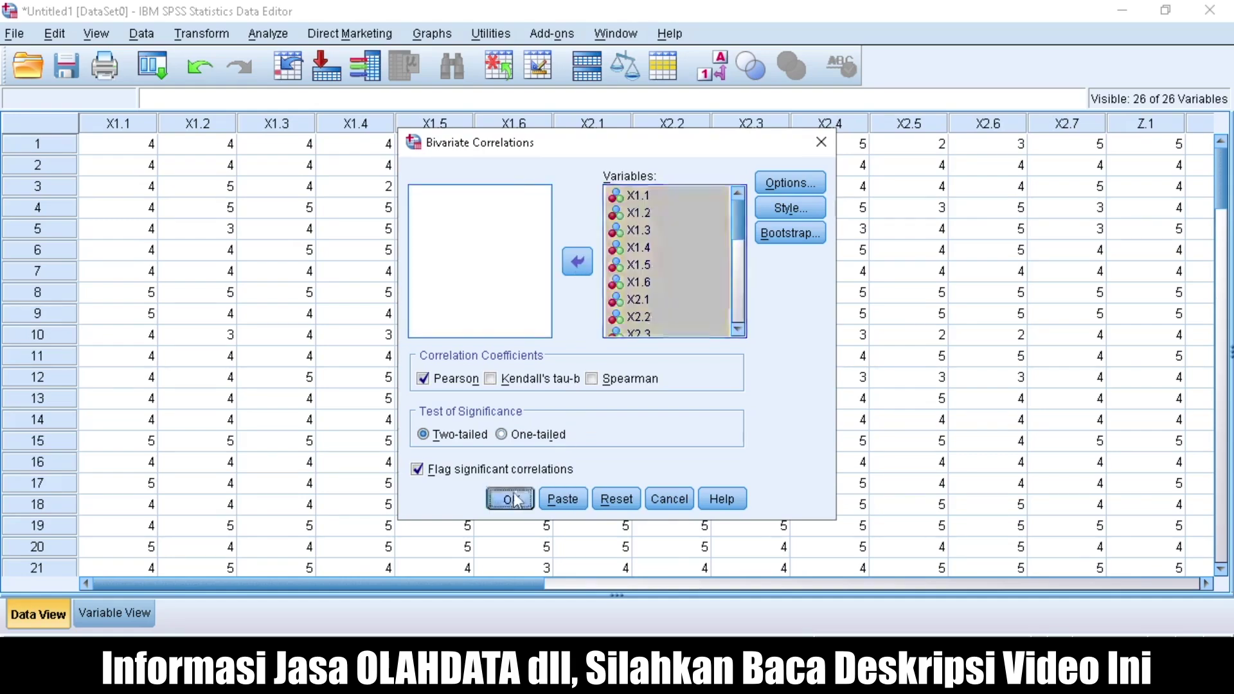
left_click_drag(696, 624, 1157, 623)
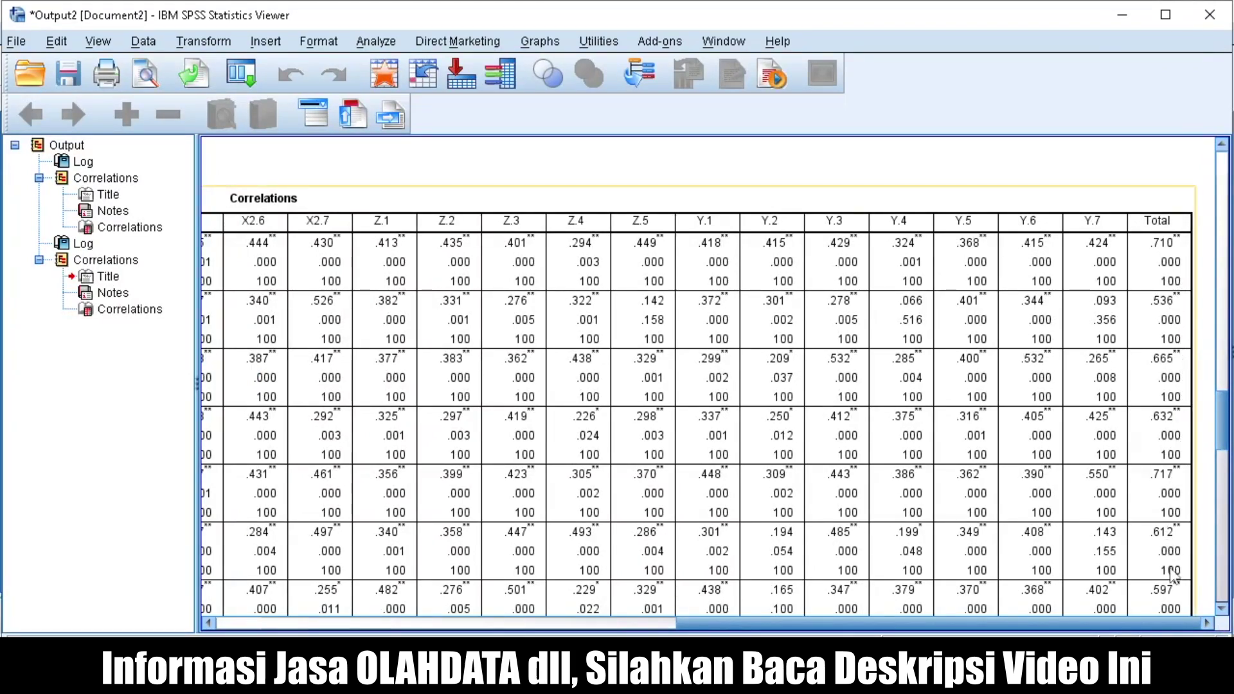
Check the second Correlations table's item–Total values (.741, .633, .696, .652, N=100), then return to the Data Editor.
mouse_move(1221, 418)
left_mouse_down()
mouse_move(1221, 154)
mouse_move(1221, 212)
left_mouse_up()
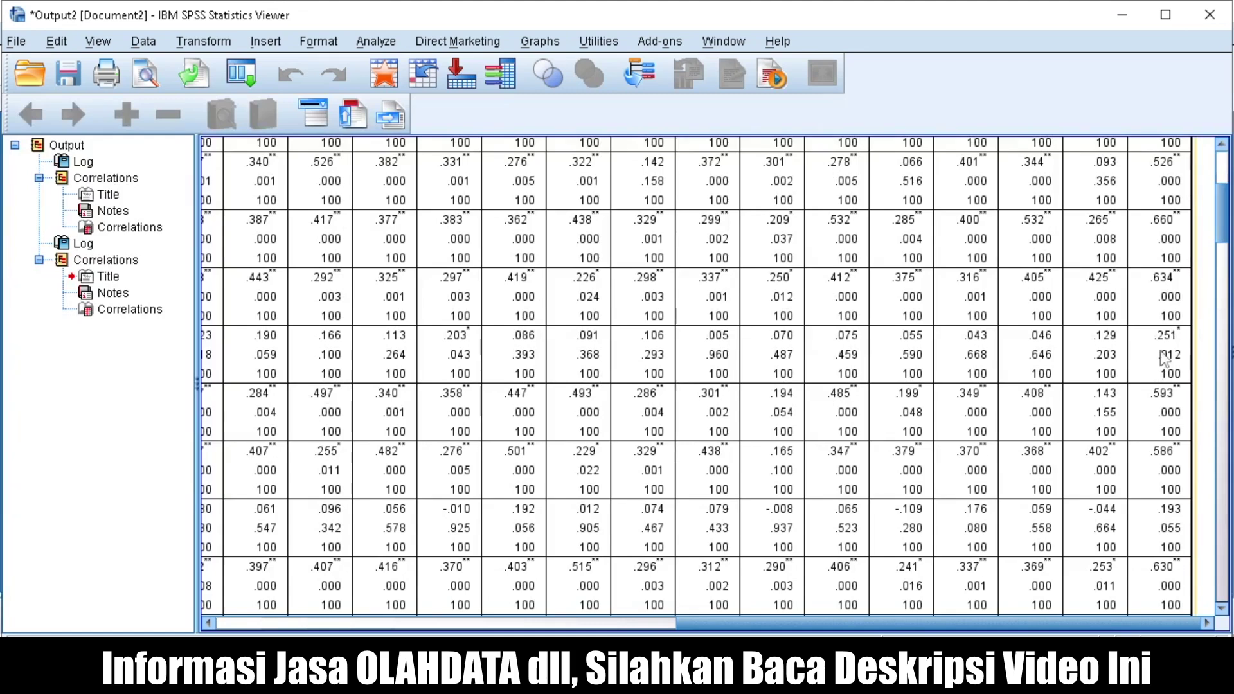
left_click_drag(1219, 254, 1219, 244)
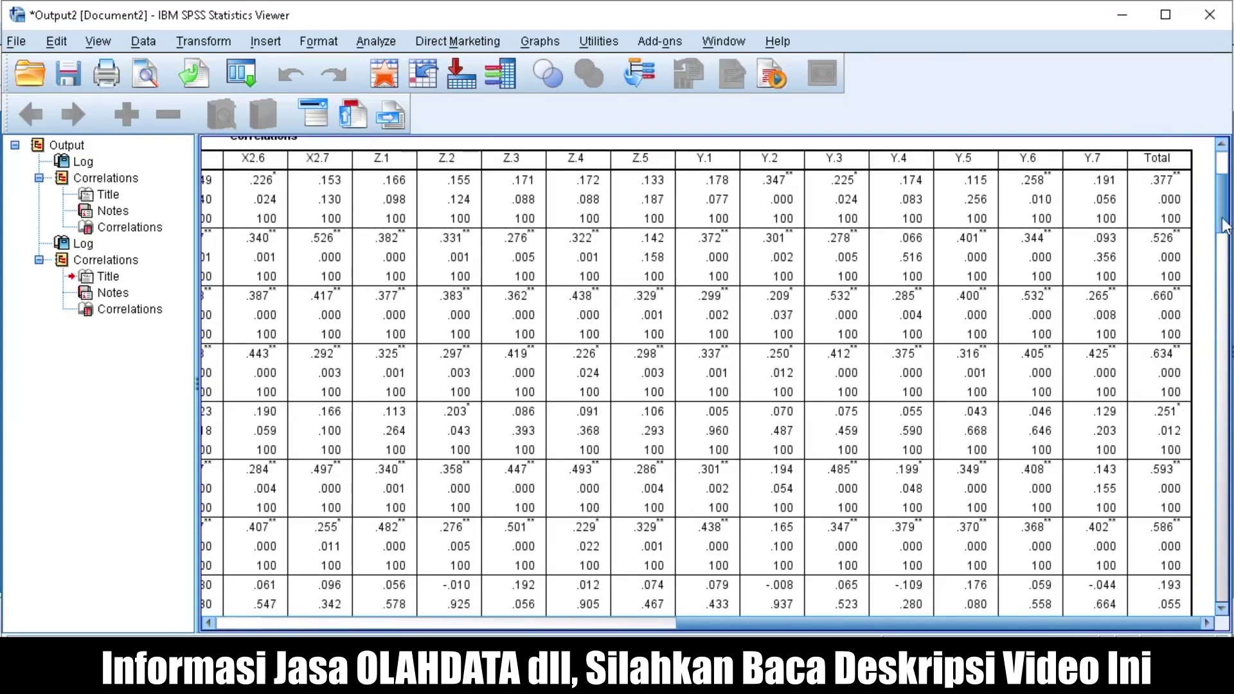
scroll(1223, 226, "down", 1)
scroll(1223, 225, "down", 1)
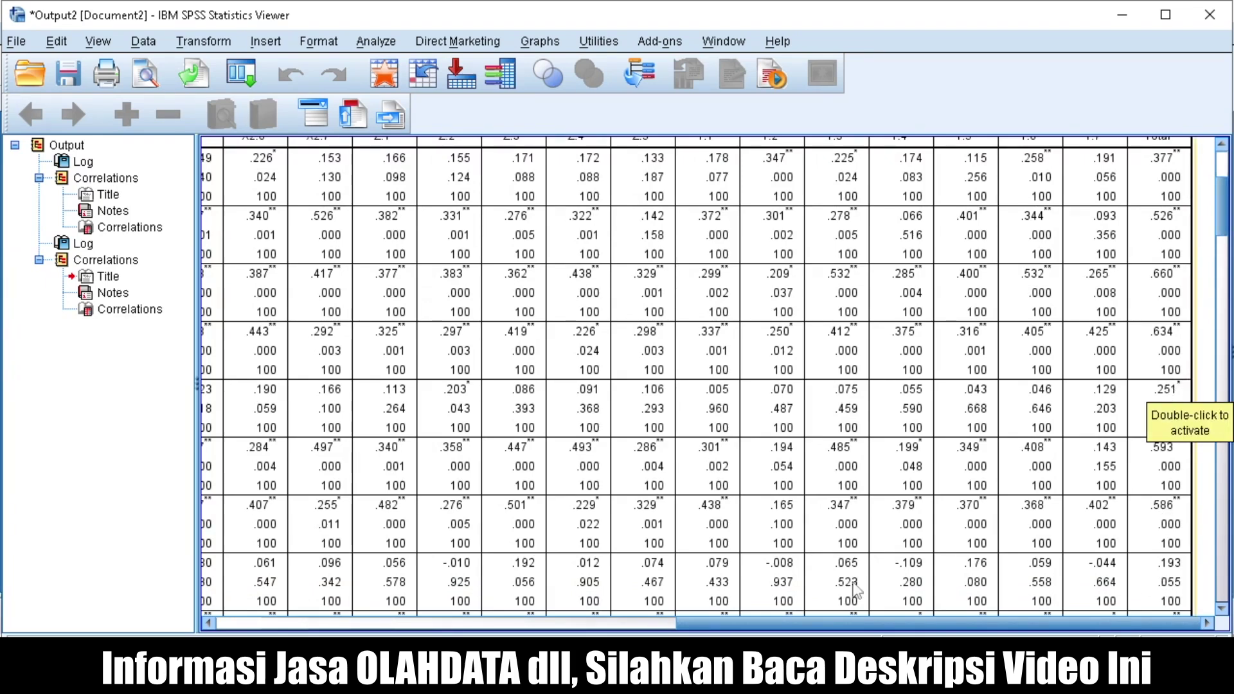
left_click_drag(1223, 203, 1225, 437)
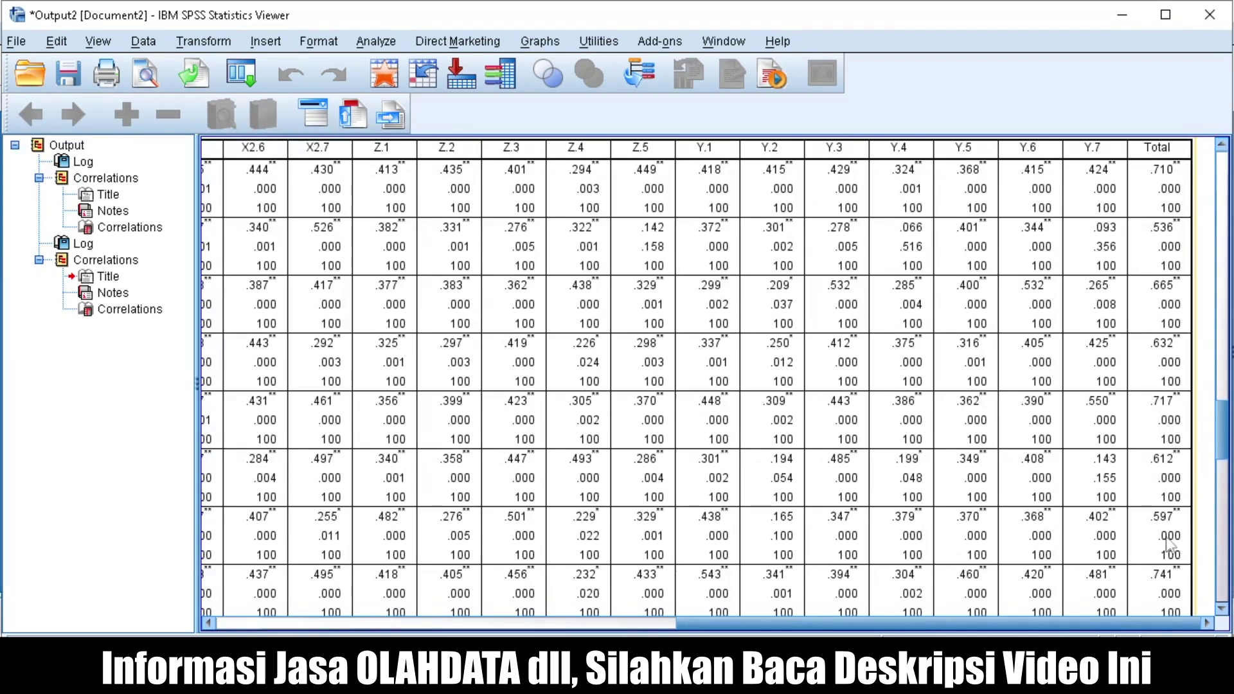
left_click_drag(1225, 450, 1225, 487)
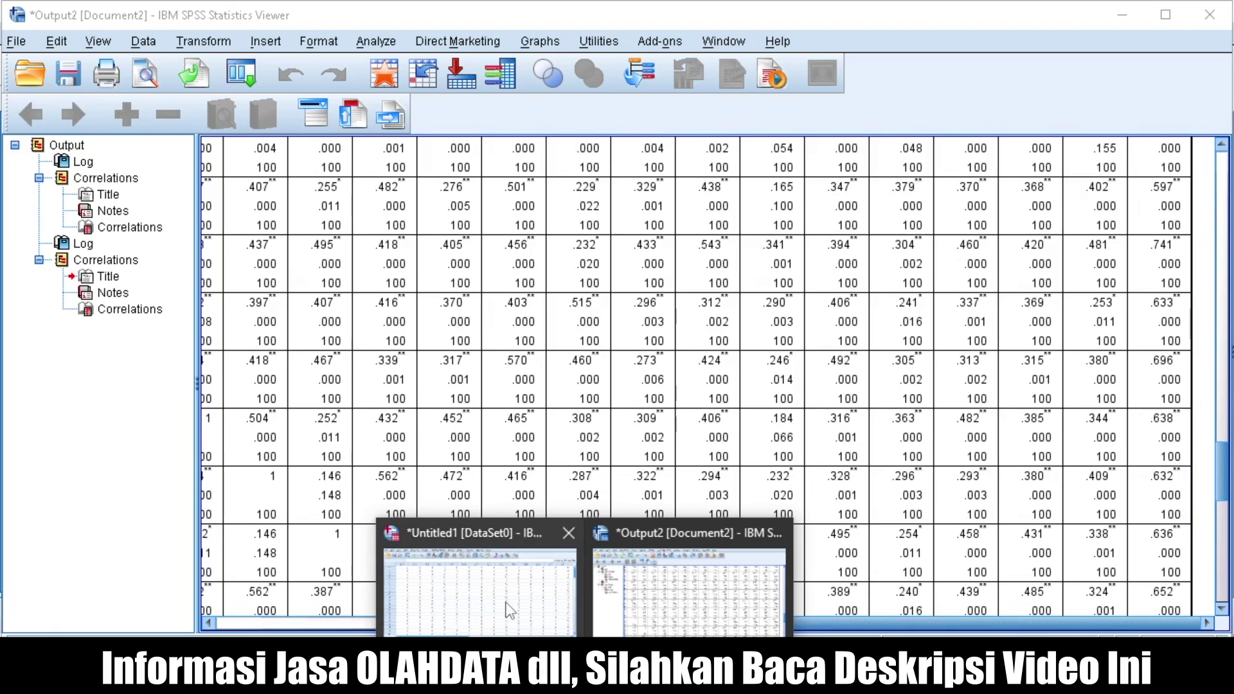
left_click(508, 610)
Start a Reliability Analysis with all 25 items except Total as the Items.
left_click(268, 33)
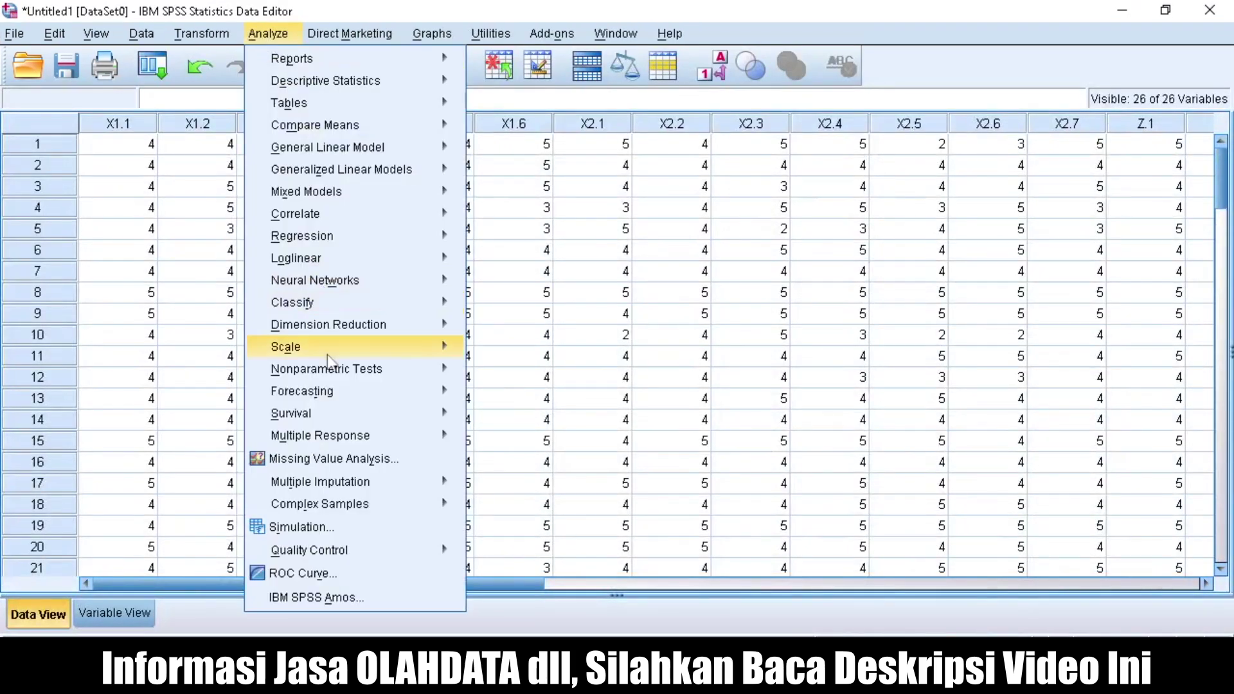
mouse_move(285, 346)
left_click(517, 351)
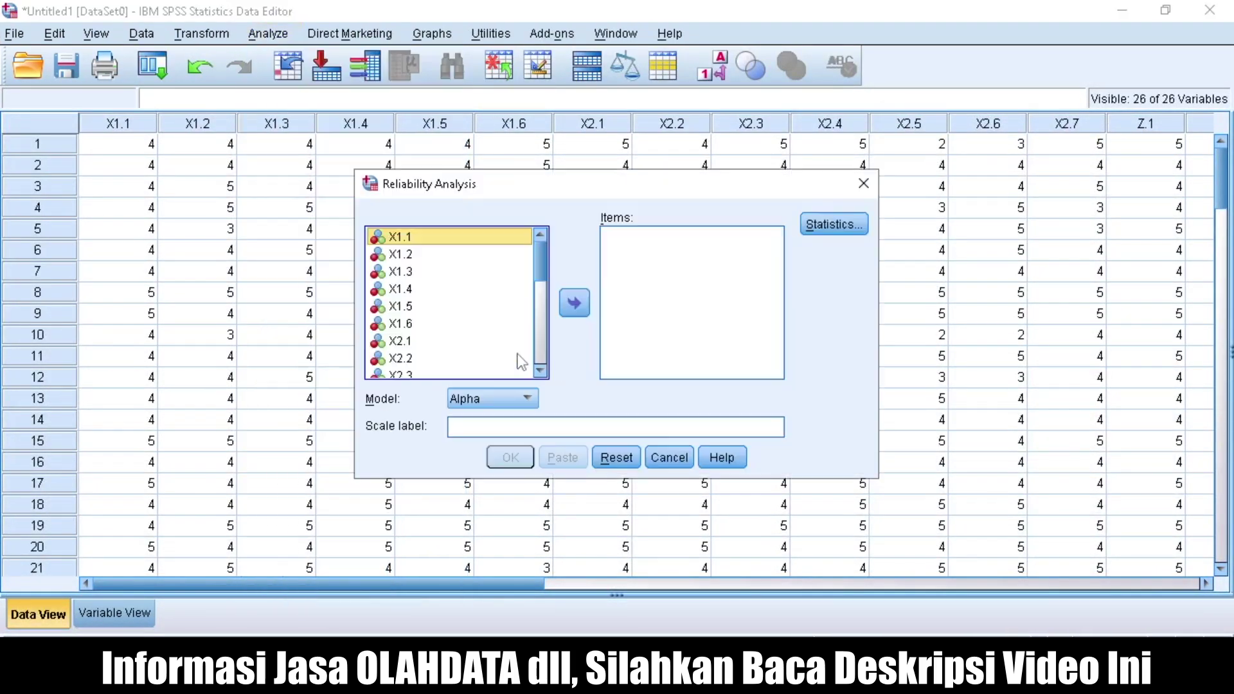
left_click(444, 325)
key("ctrl+a")
scroll(434, 315, "down", 4)
scroll(418, 335, "down", 2)
left_click(392, 370, "ctrl")
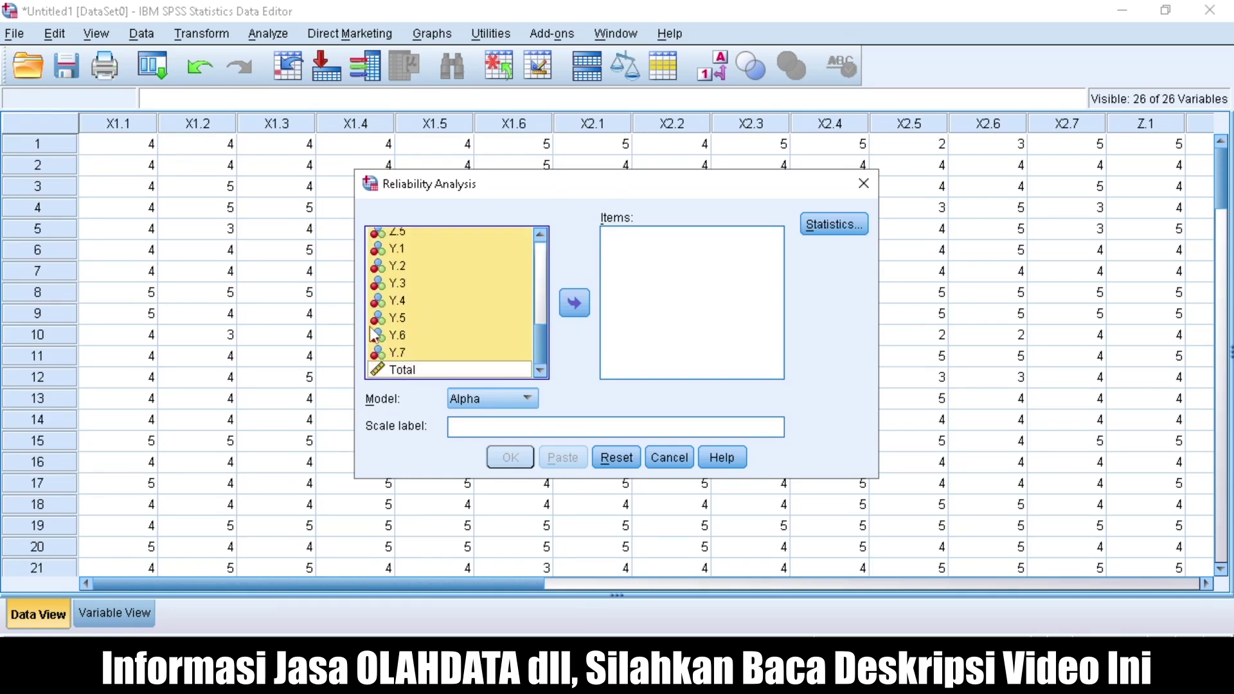
left_click(577, 311)
Add the 'Scale if item deleted' statistic and run the reliability analysis.
left_click(815, 226)
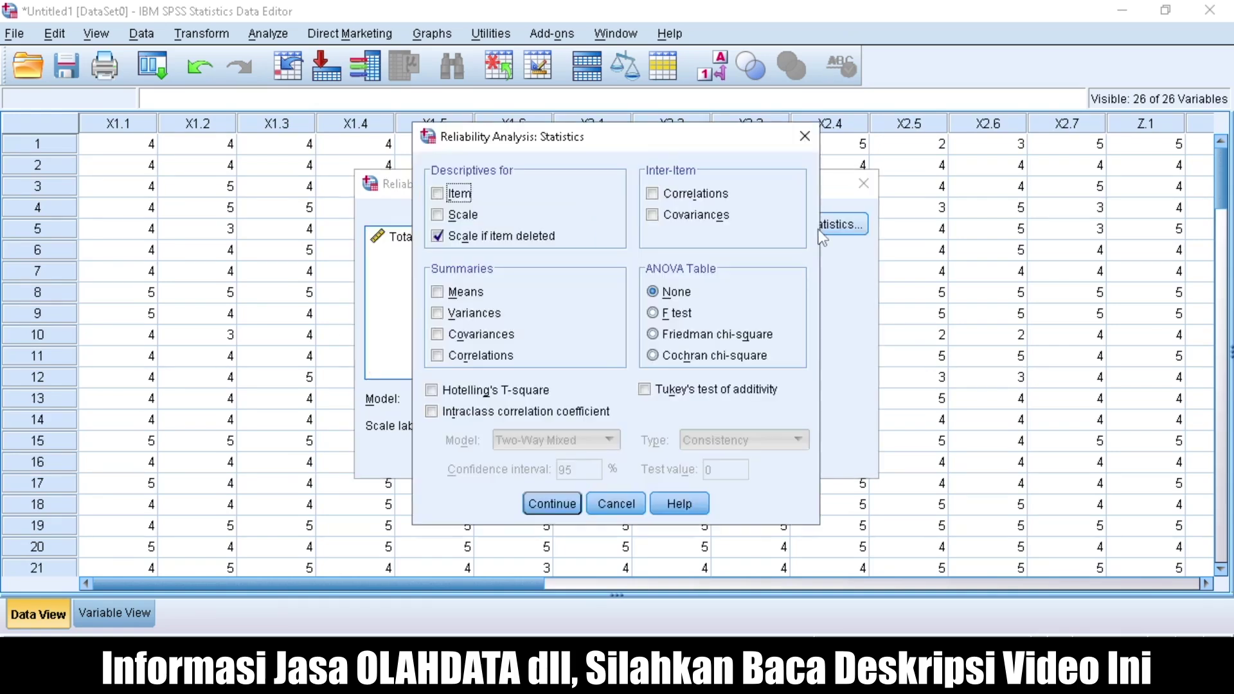
left_click(464, 239)
left_click(458, 239)
left_click(553, 504)
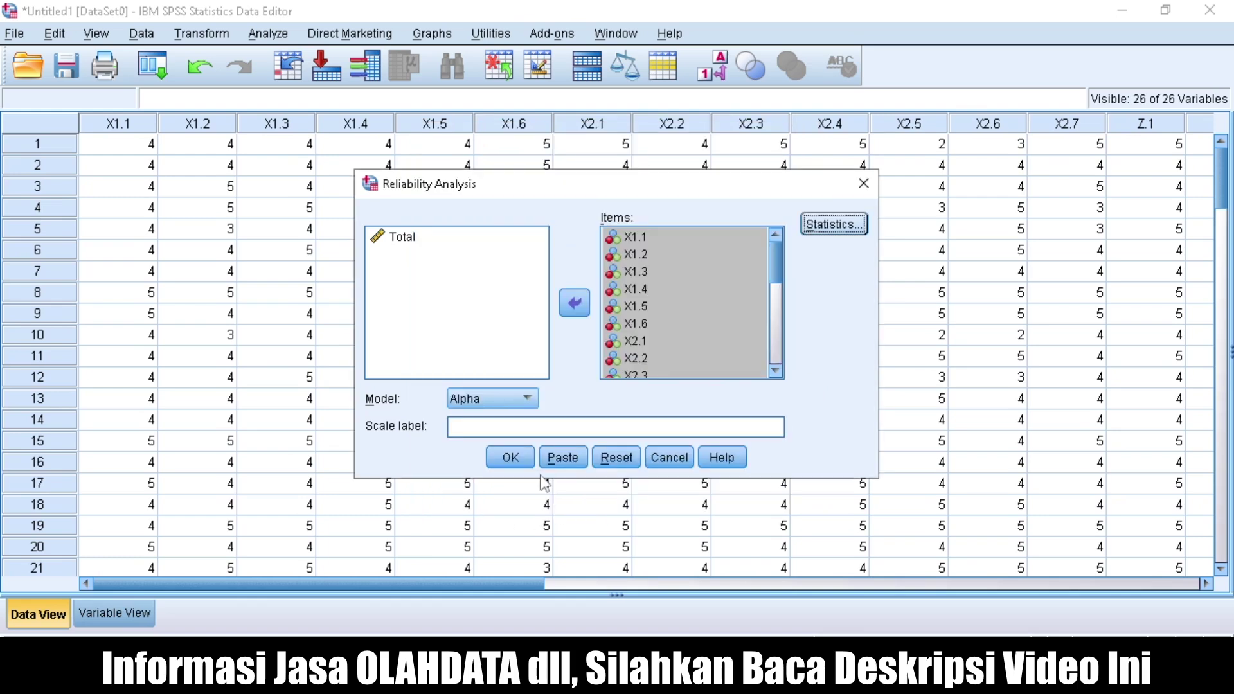
left_click(521, 458)
Check the Reliability Statistics table showing Cronbach's alpha .935, then switch to Excel.
left_click(328, 472)
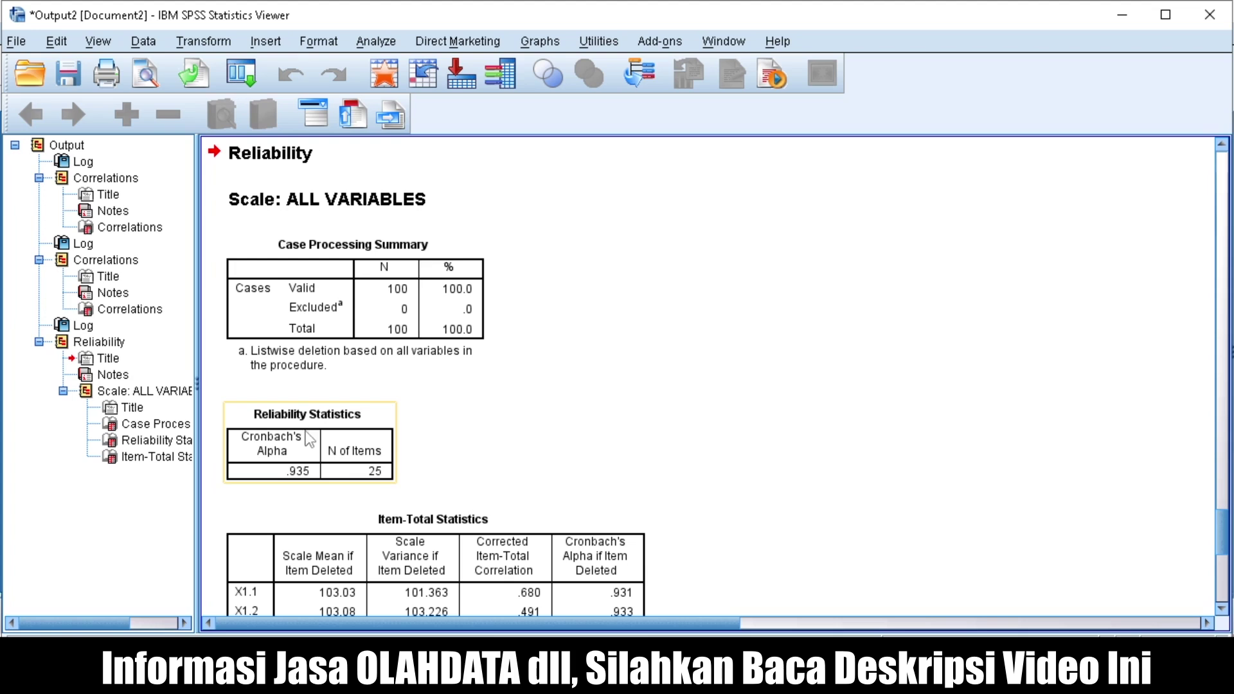
scroll(416, 499, "down", 3)
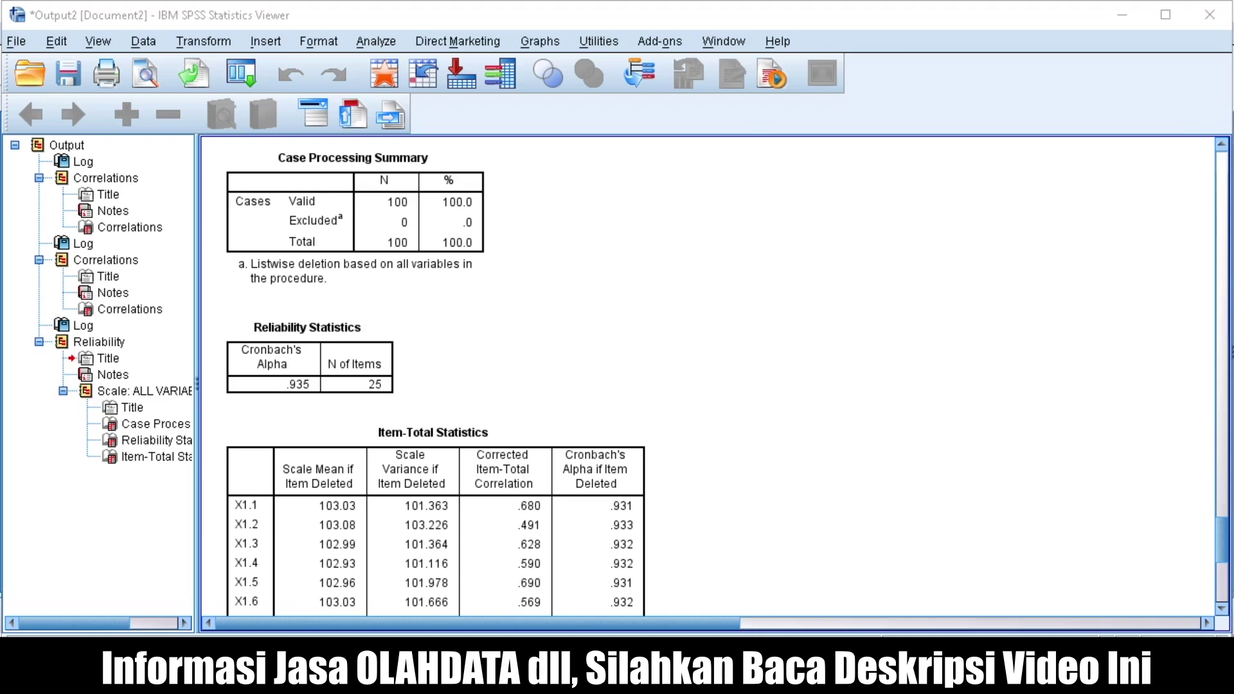
left_click(669, 613)
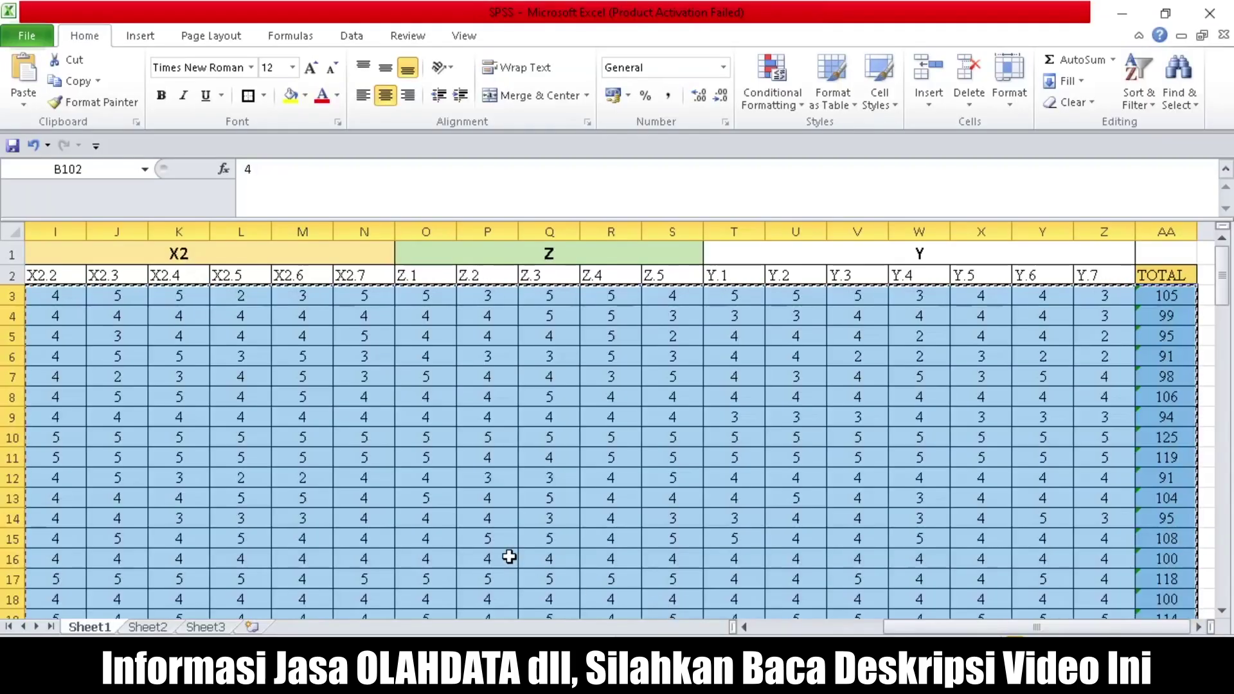
Clear the selection in Sheet1 and scroll to the correlation results in rows 104–106.
left_click(335, 517)
scroll(308, 531, "down", 9)
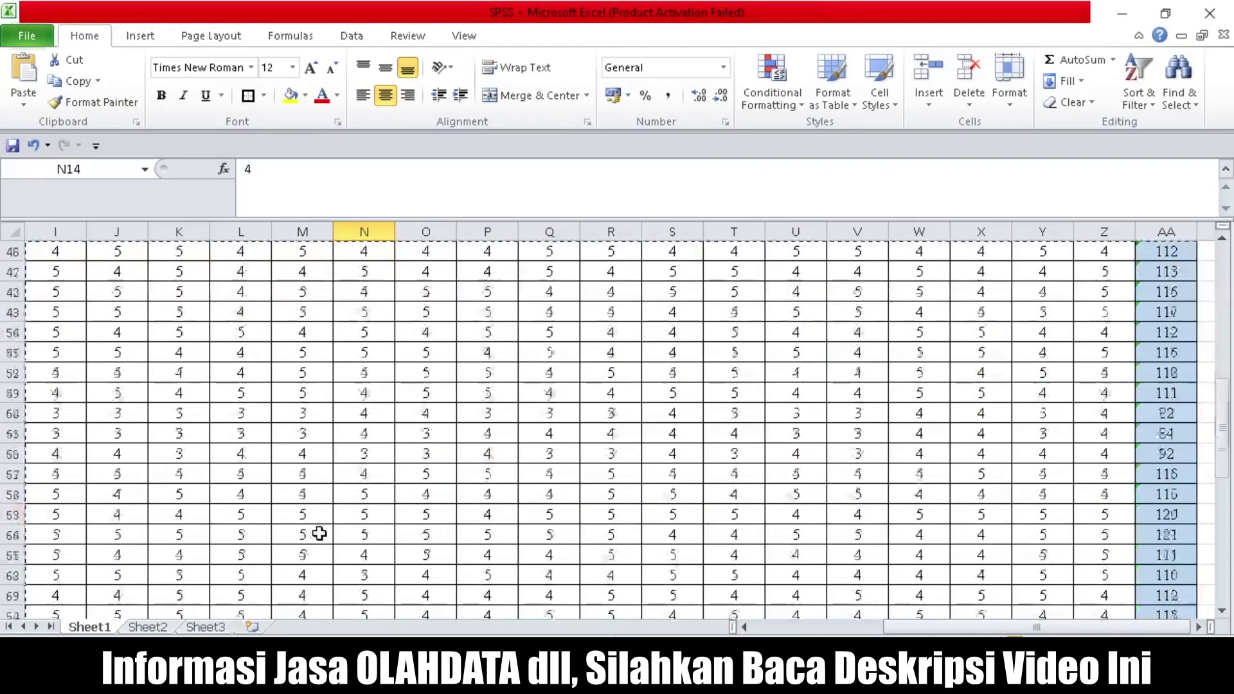
scroll(308, 530, "down", 7)
scroll(312, 530, "down", 6)
scroll(322, 528, "down", 4)
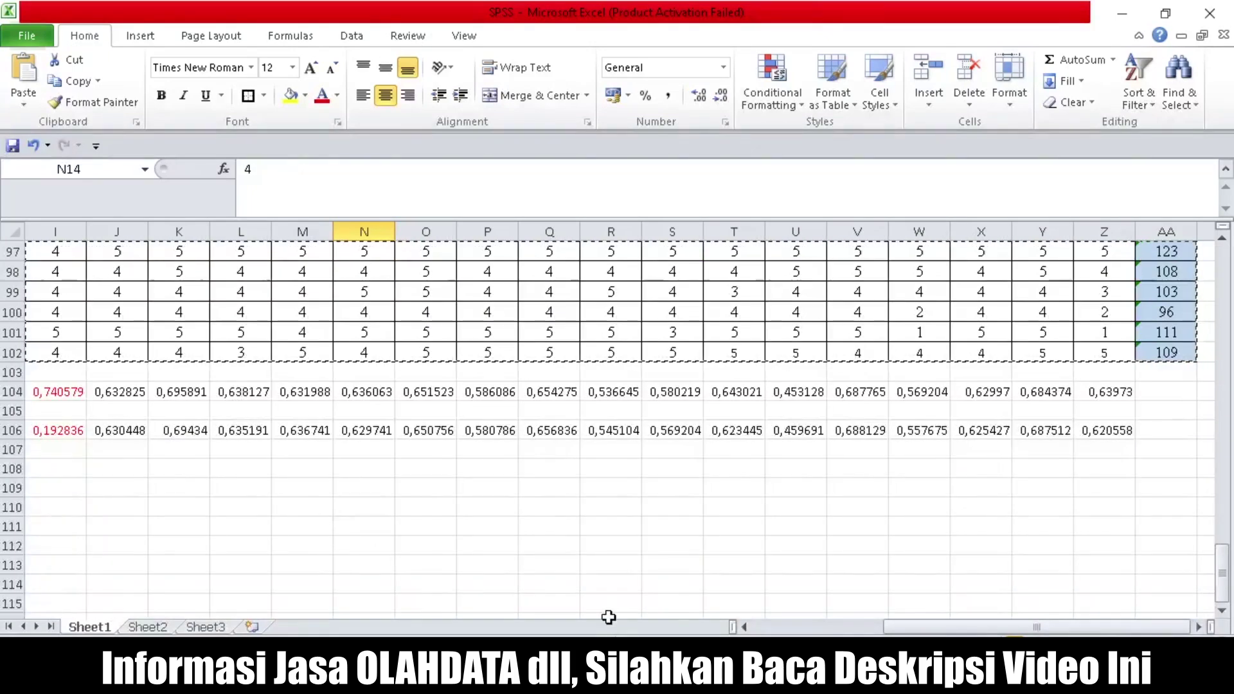
left_click_drag(1036, 626, 870, 626)
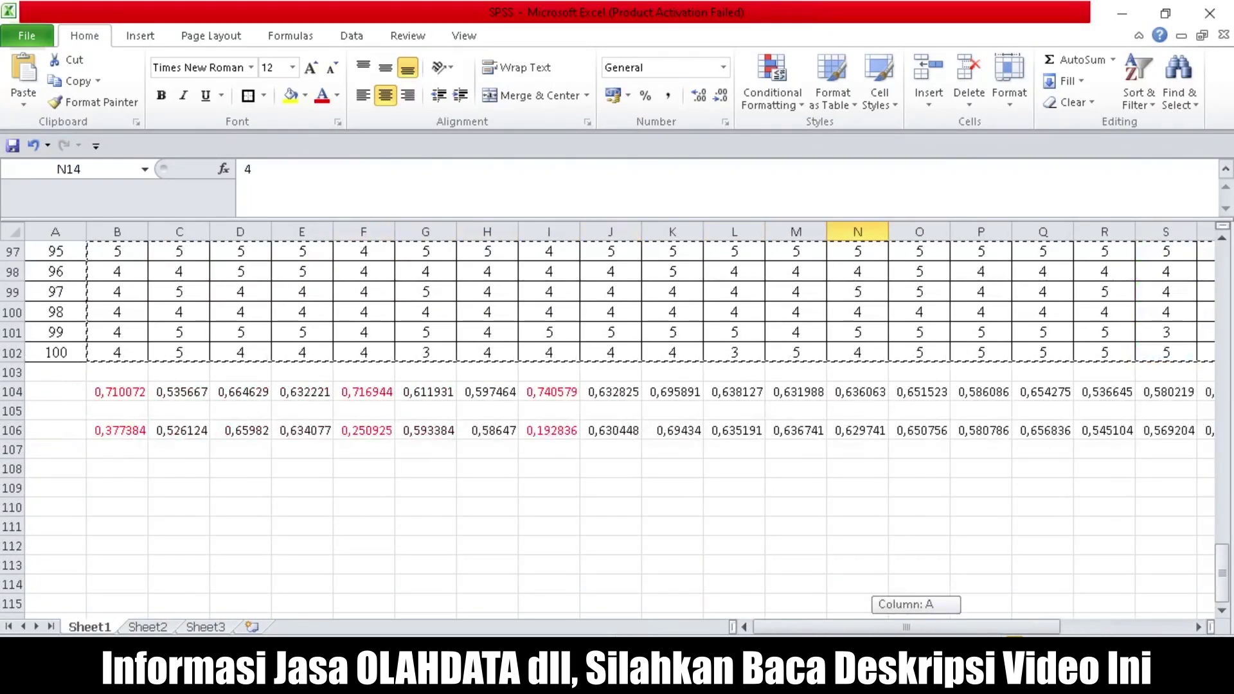
Return to column A and open Sheet2 with its Error/Ok table.
left_click(223, 524)
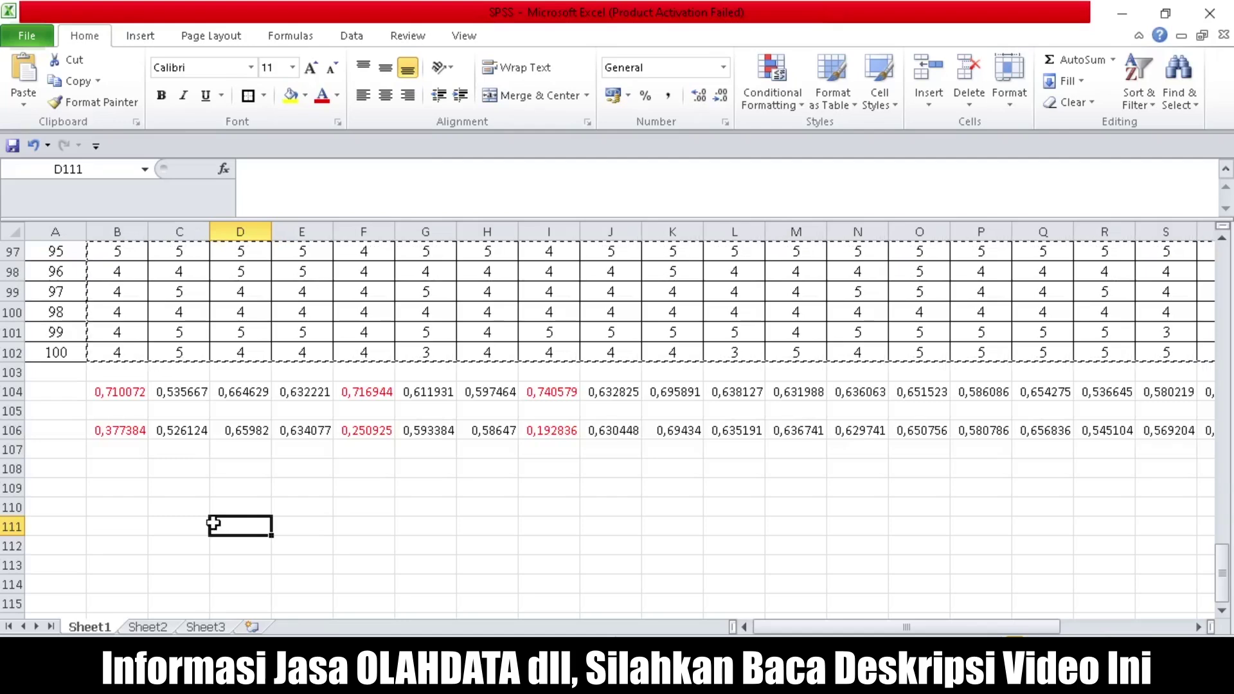
scroll(212, 523, "up", 1)
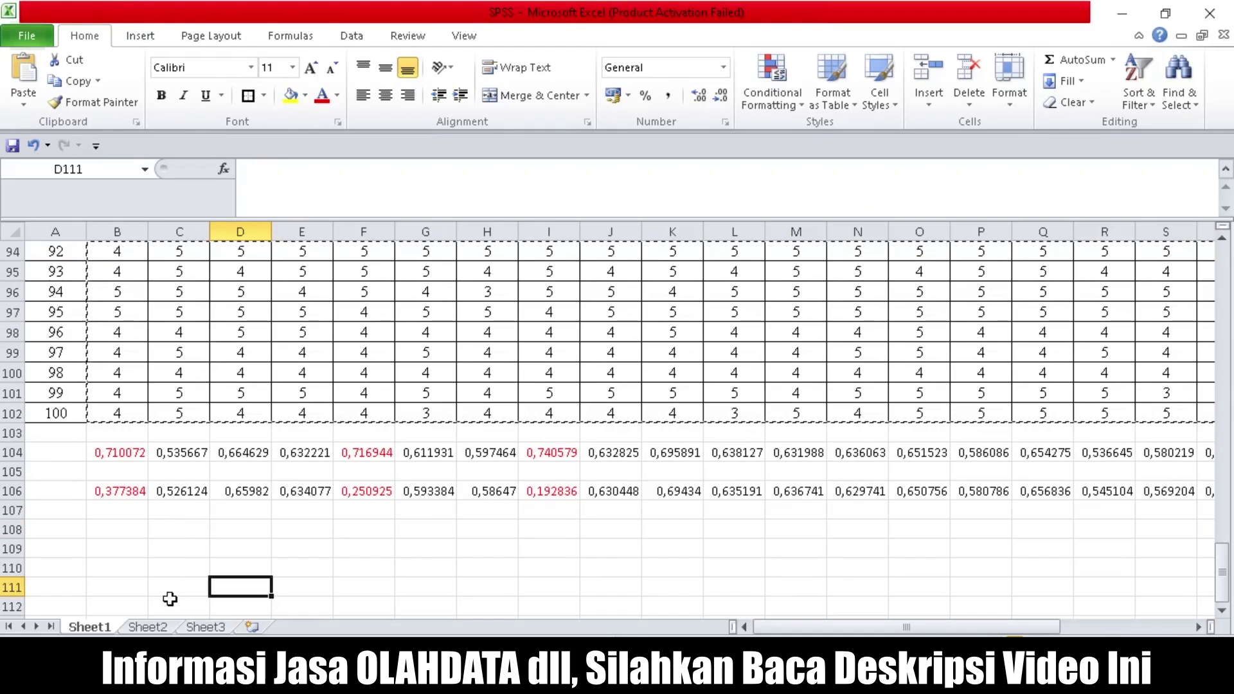
left_click(148, 626)
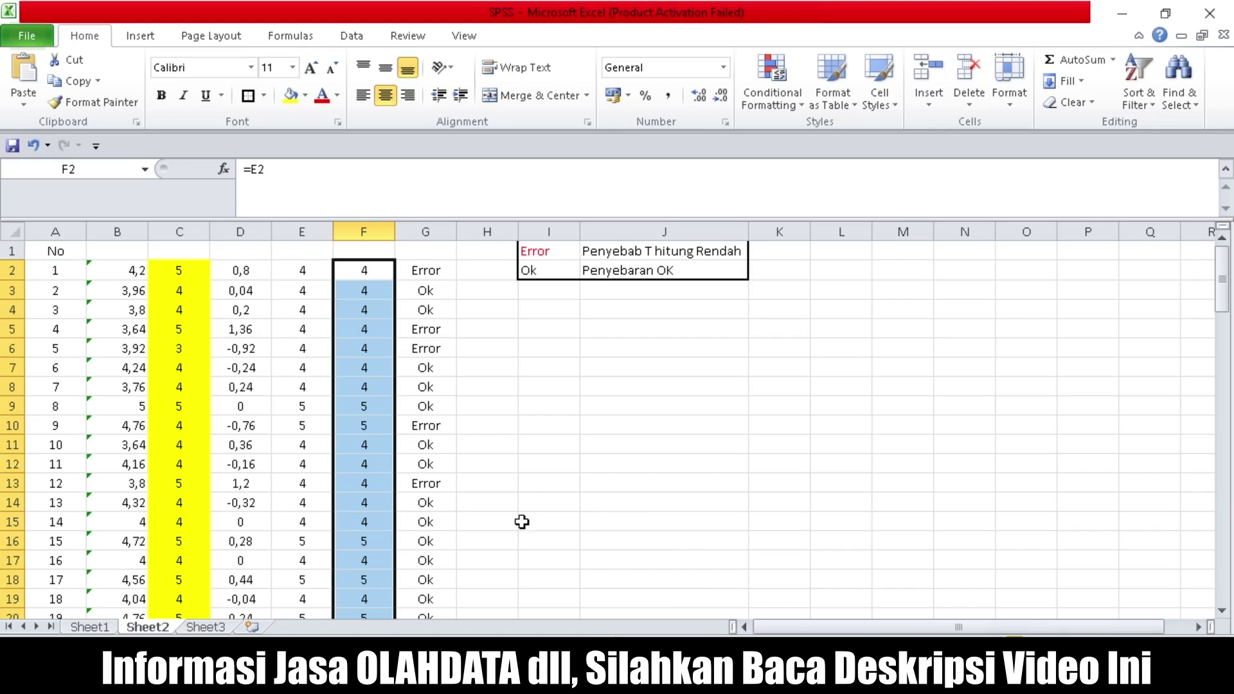
left_click(613, 464)
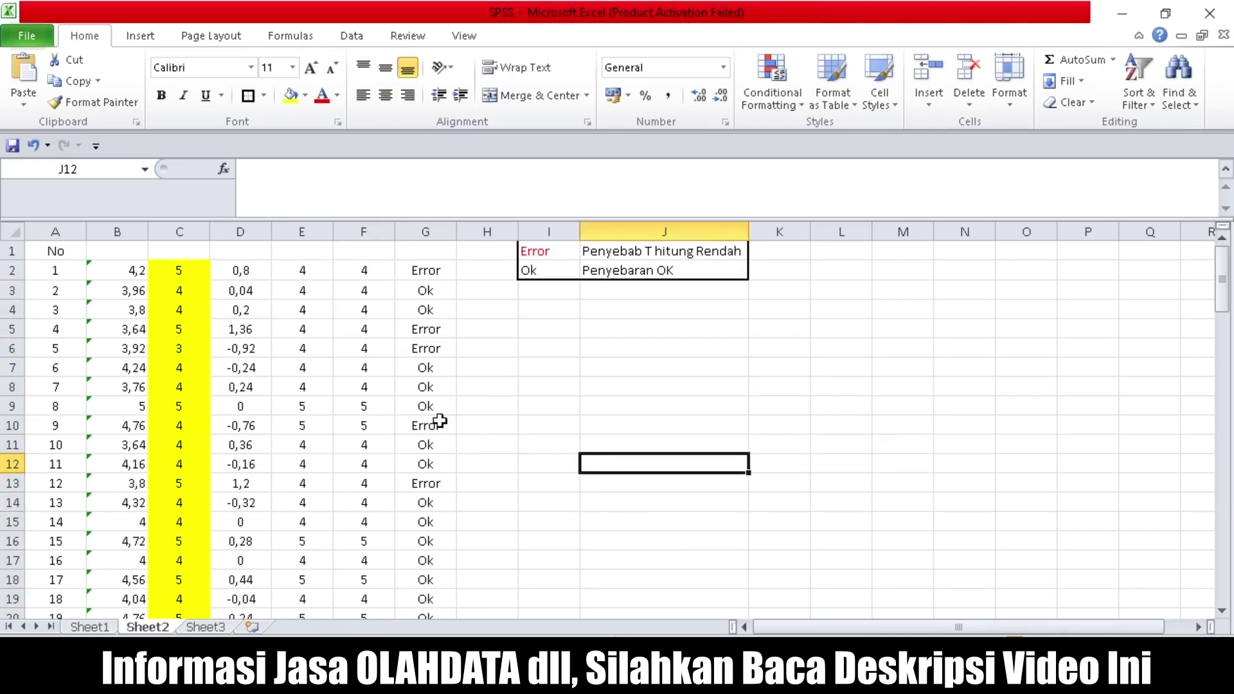
left_click(300, 270)
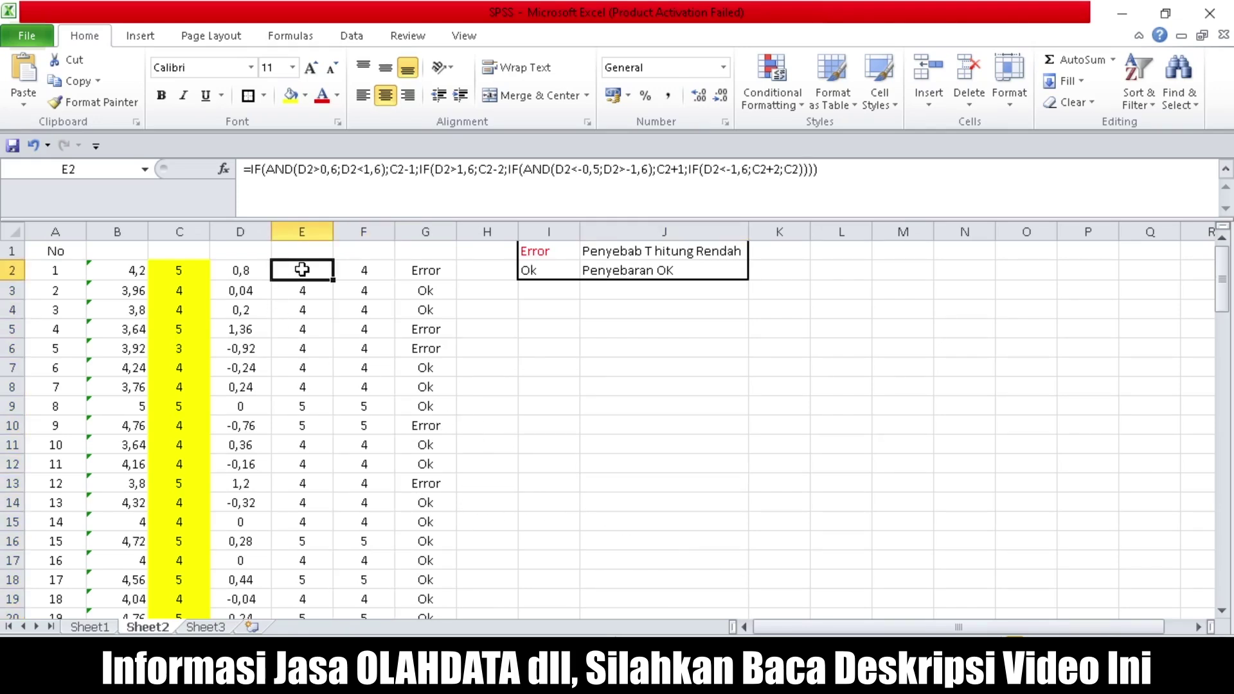
left_click_drag(245, 169, 848, 180)
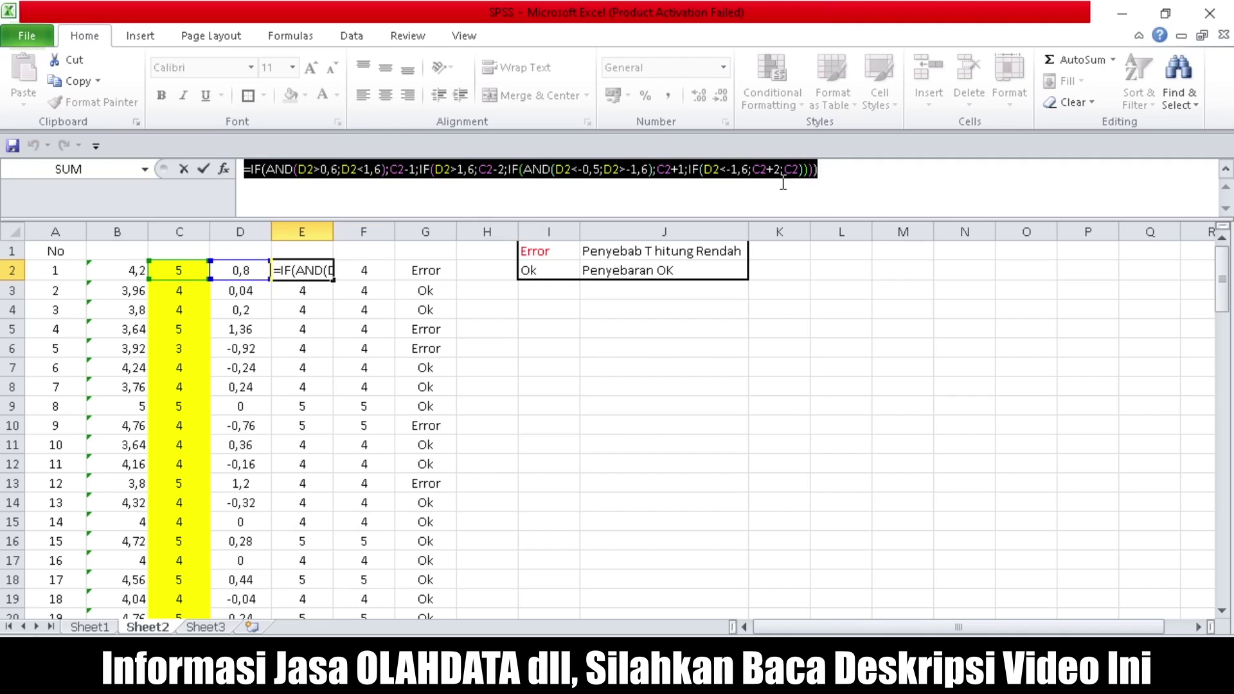
left_click(848, 177)
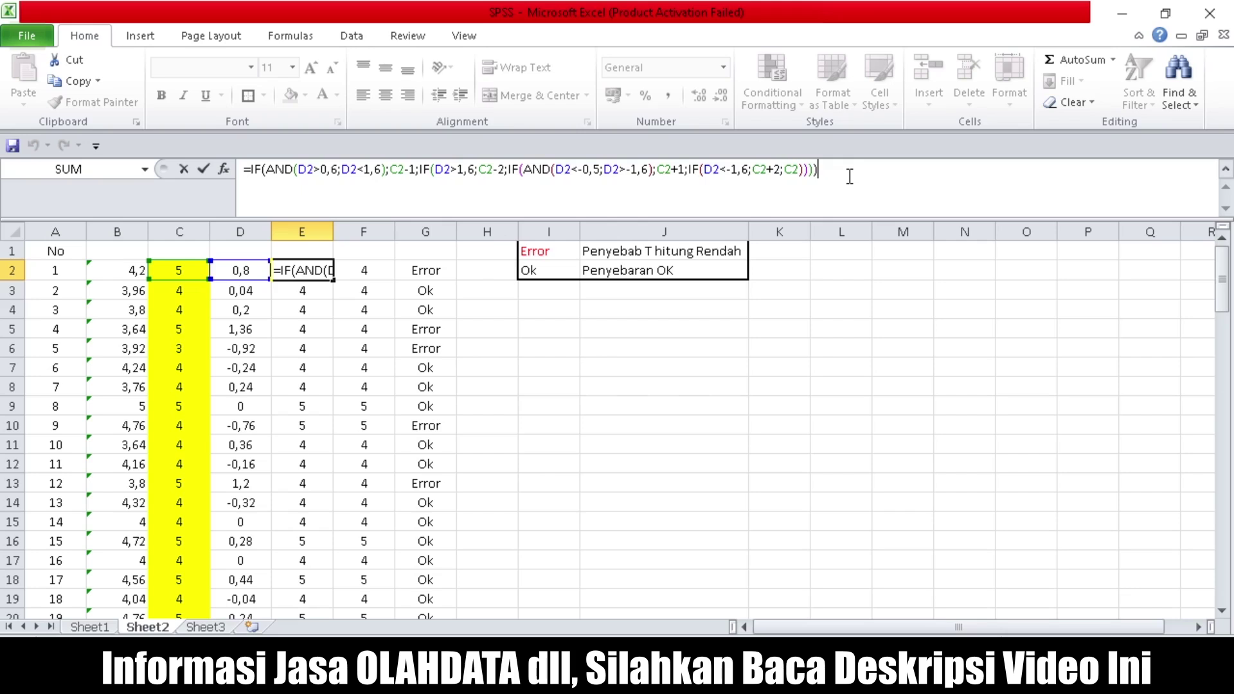
key("Return")
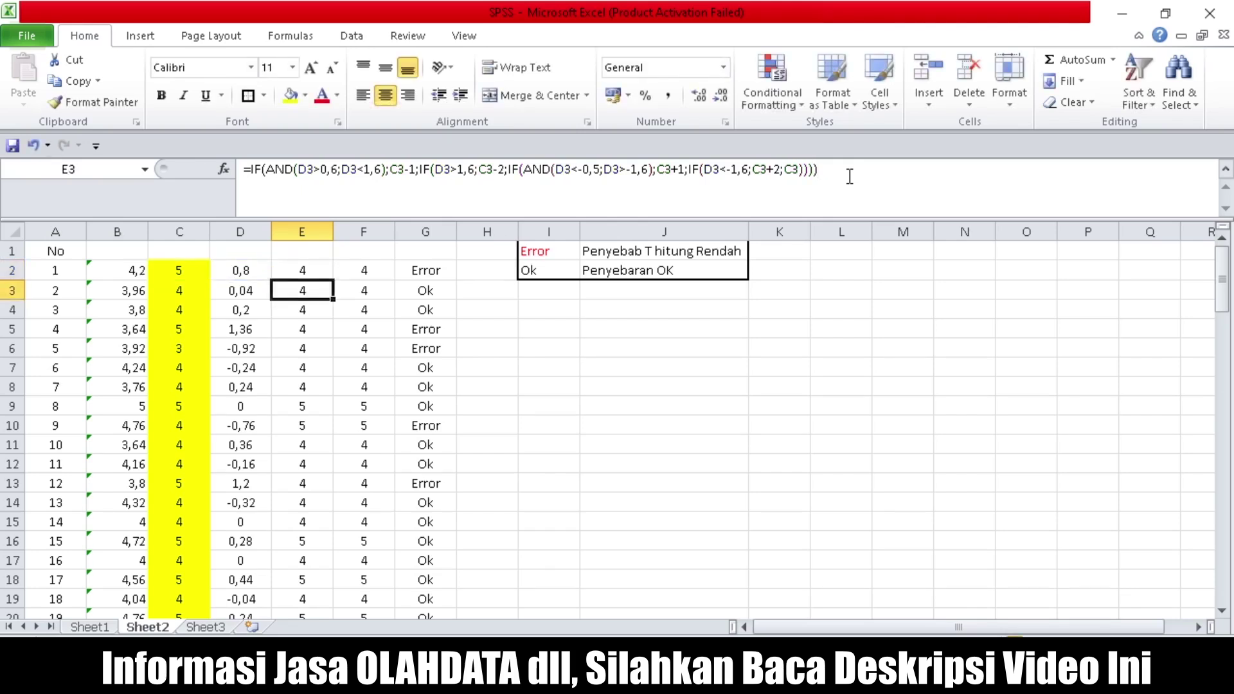
left_click(617, 444)
left_click(311, 272)
left_click(309, 291)
left_click(375, 271)
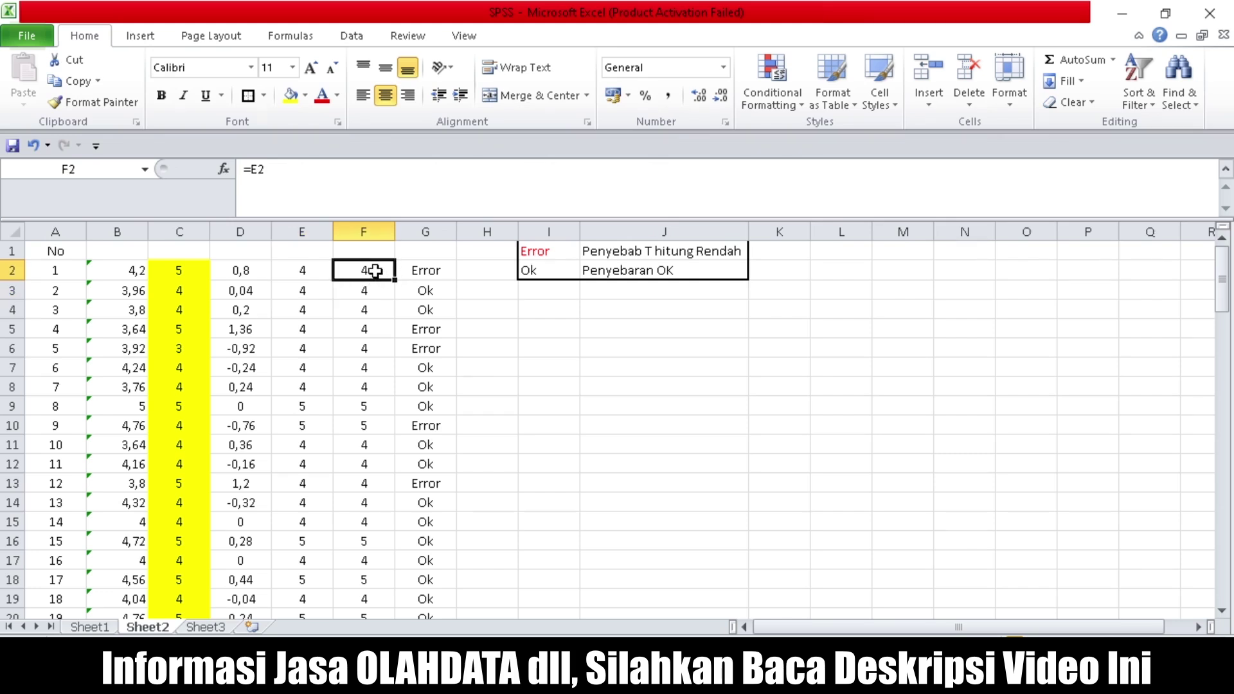
left_click(293, 179)
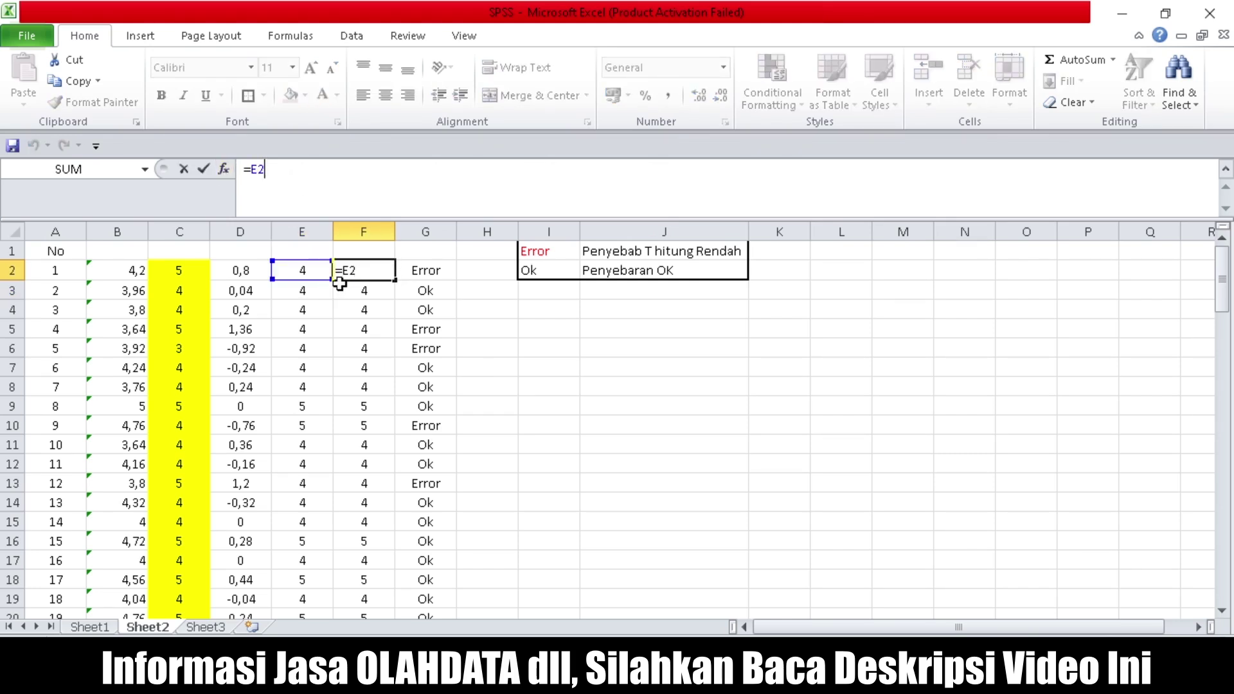
key("Return")
left_click(365, 271)
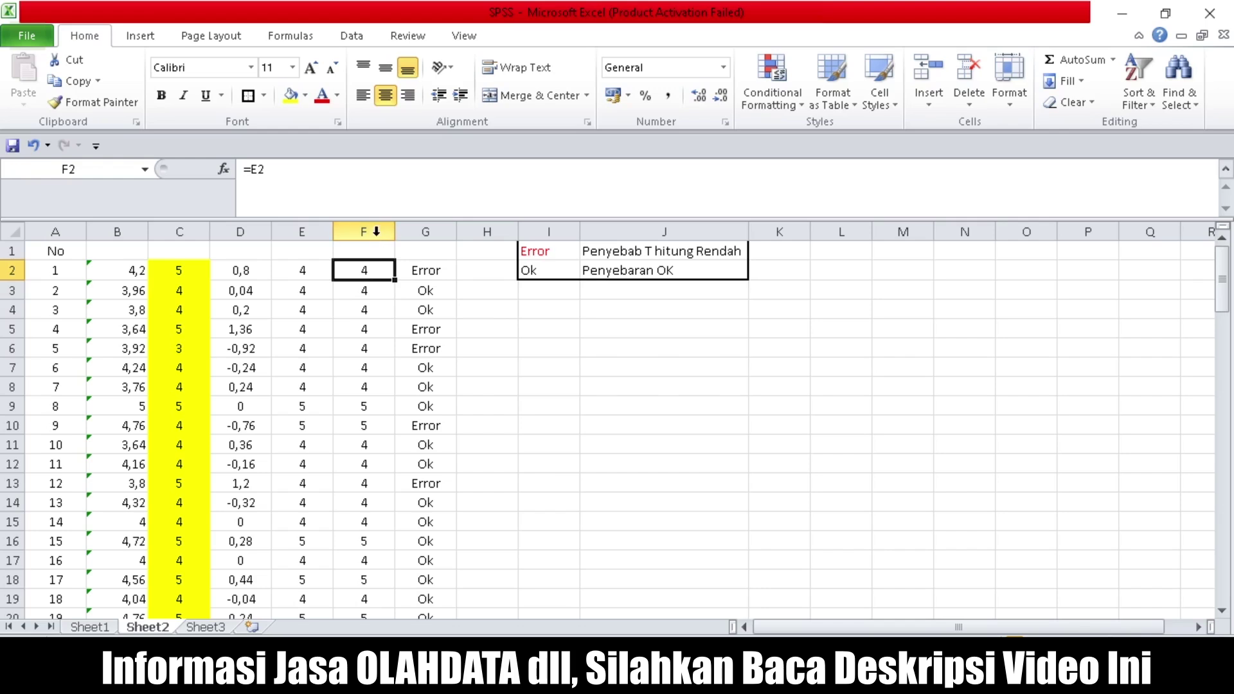
left_click(551, 372)
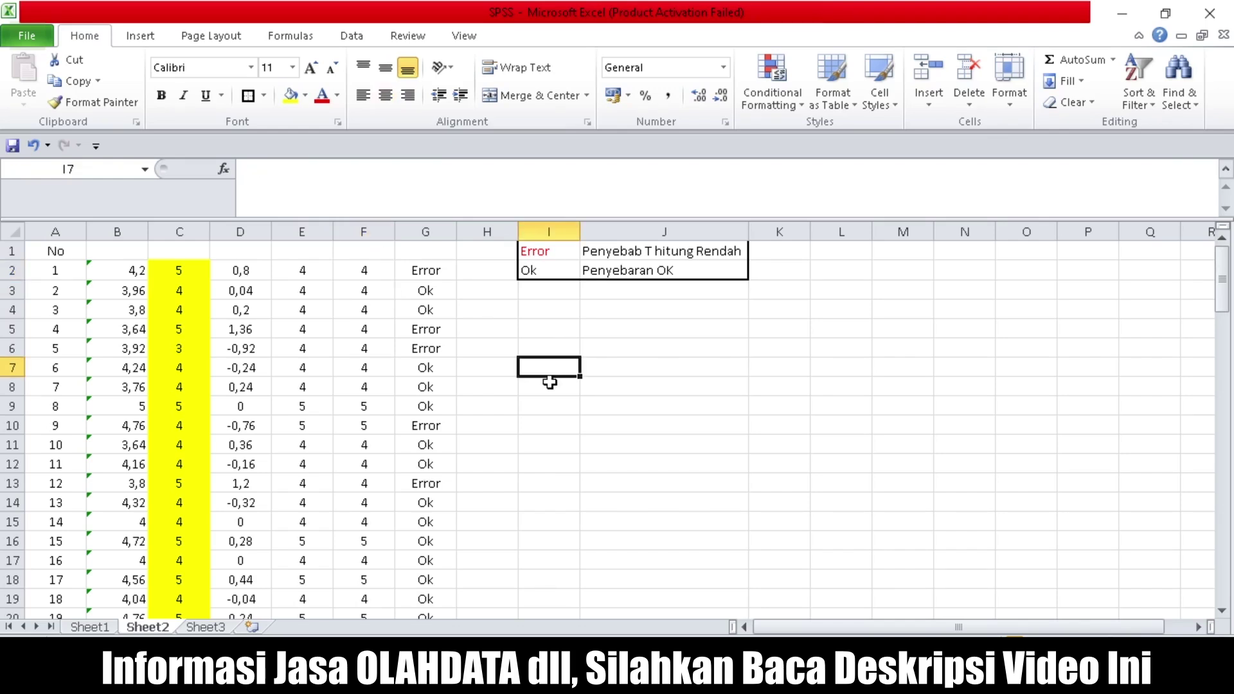